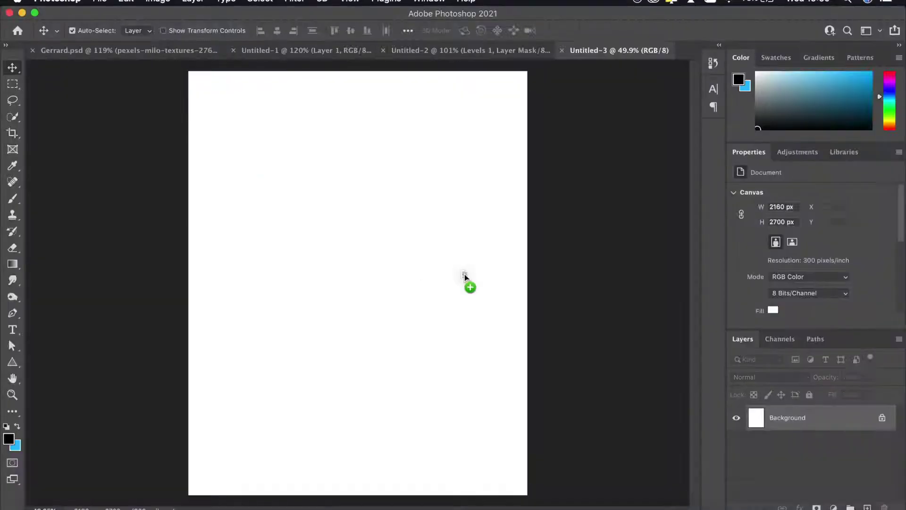
# Place the downloaded Lewandowski render from Chrome into the Untitled-3 poster as a new layer
pyautogui.moveTo(152, 253); pyautogui.dragTo(462, 276)
pyautogui.press('Return')
pyautogui.press('super+t')
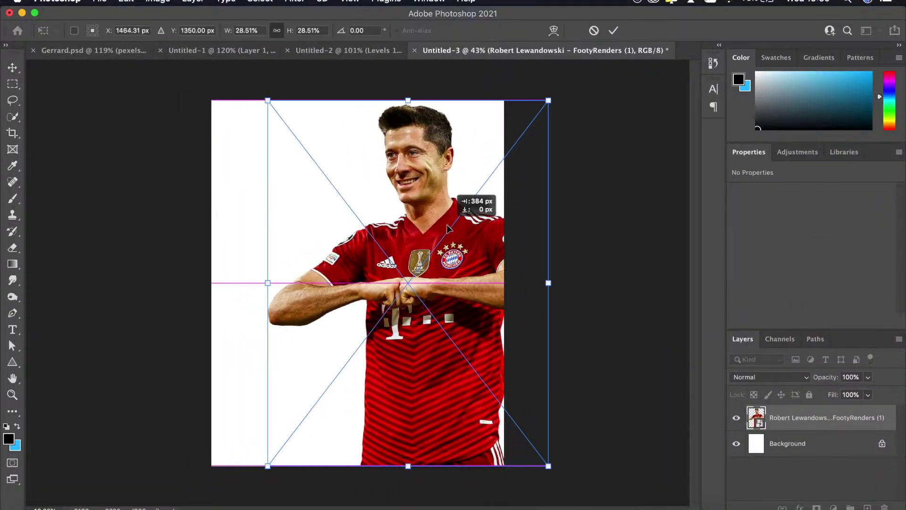
# Enlarge the render, shift it right of centre, and unlock the background layer
pyautogui.moveTo(429, 228); pyautogui.dragTo(435, 434)
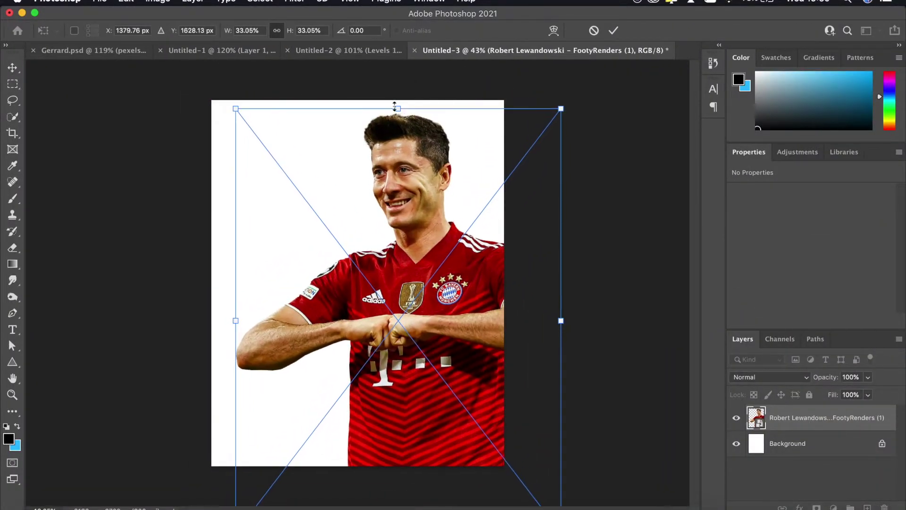
pyautogui.press('Return')
pyautogui.click(882, 443)
# Add a Gradient Fill layer with a dark red left stop and a jersey-red right stop
pyautogui.click(833, 507)
pyautogui.click(823, 279)
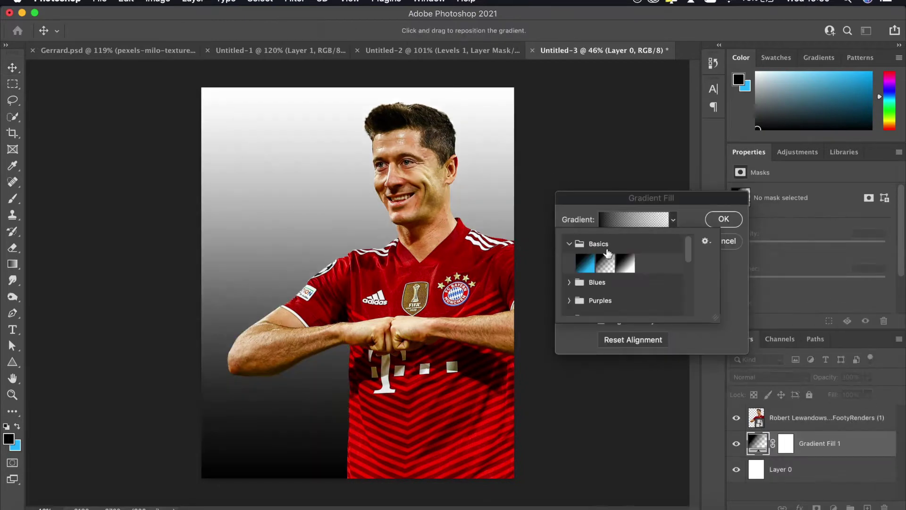
pyautogui.click(586, 263)
pyautogui.click(646, 218)
pyautogui.doubleClick(553, 239)
pyautogui.moveTo(728, 296); pyautogui.dragTo(729, 282)
pyautogui.click(711, 366)
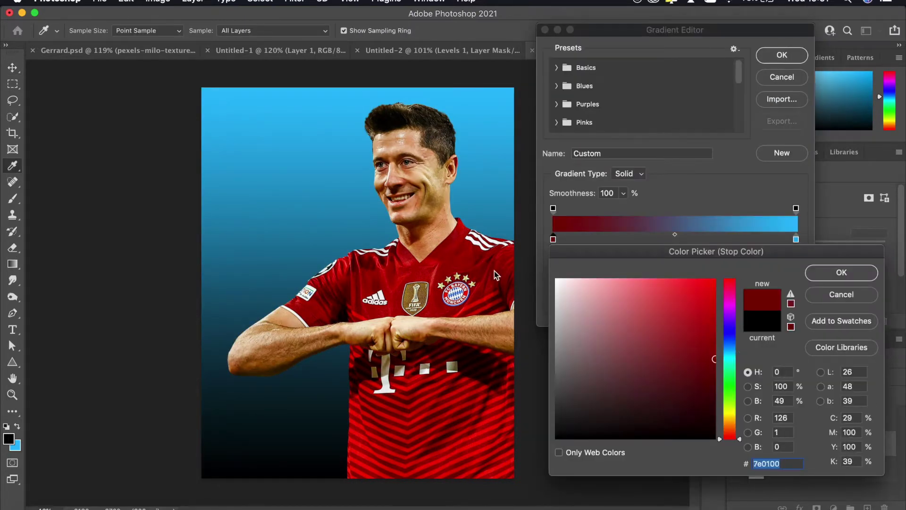
pyautogui.click(841, 273)
pyautogui.doubleClick(795, 239)
pyautogui.click(444, 238)
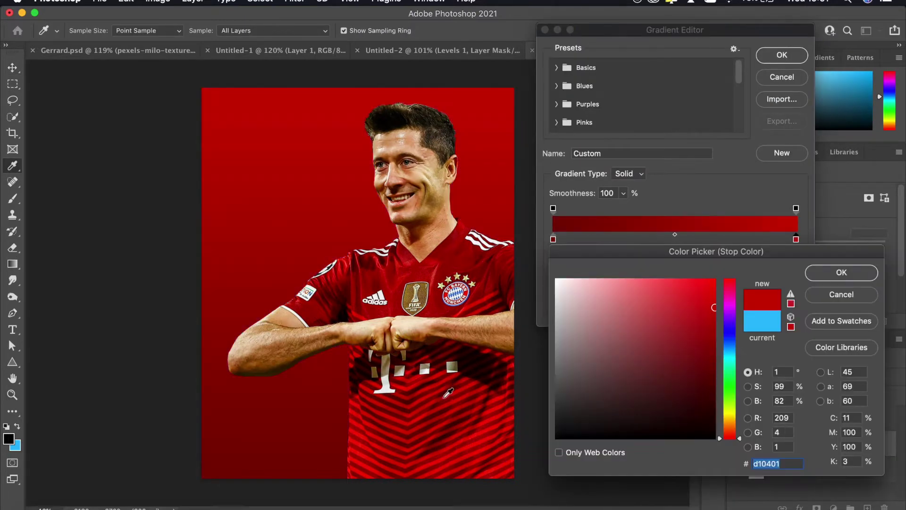
pyautogui.click(841, 272)
# Adjust the gradient stop positions and set the angle to 179.3° so the left is brighter
pyautogui.click(568, 208)
pyautogui.click(553, 238)
pyautogui.moveTo(553, 209); pyautogui.dragTo(561, 212)
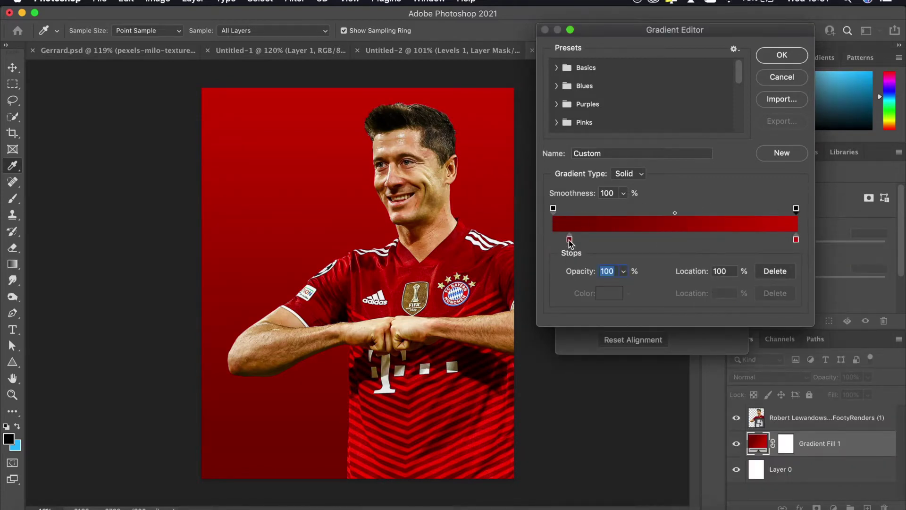
pyautogui.doubleClick(570, 239)
pyautogui.press('Return')
pyautogui.moveTo(796, 239); pyautogui.dragTo(782, 239)
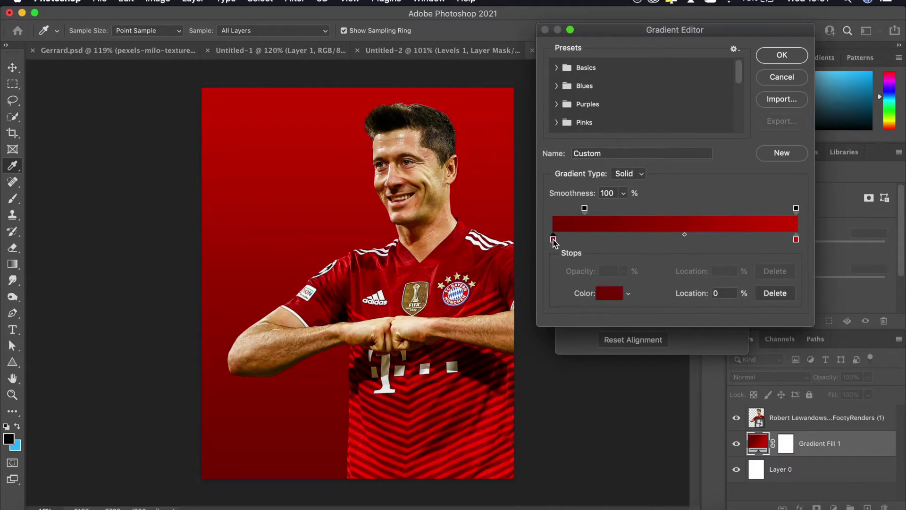
pyautogui.click(778, 78)
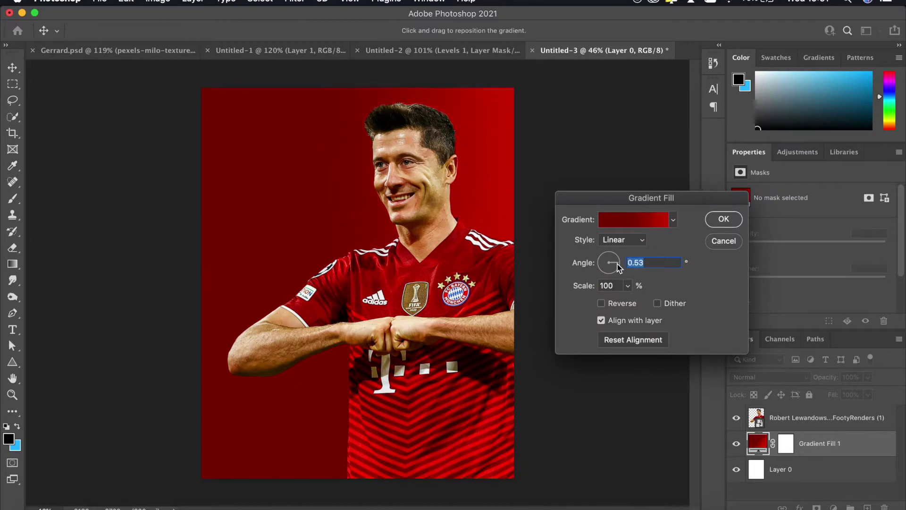
pyautogui.moveTo(599, 267); pyautogui.dragTo(599, 267)
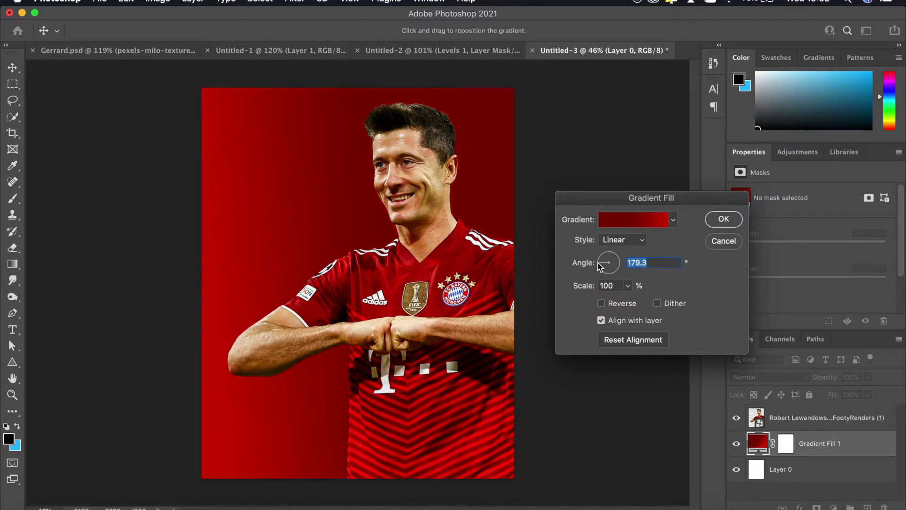
pyautogui.press('Return')
# Open the Camera Raw Filter on the render and raise Shadows/Whites +10, Texture +15, Clarity +8
pyautogui.click(295, 2)
pyautogui.click(324, 95)
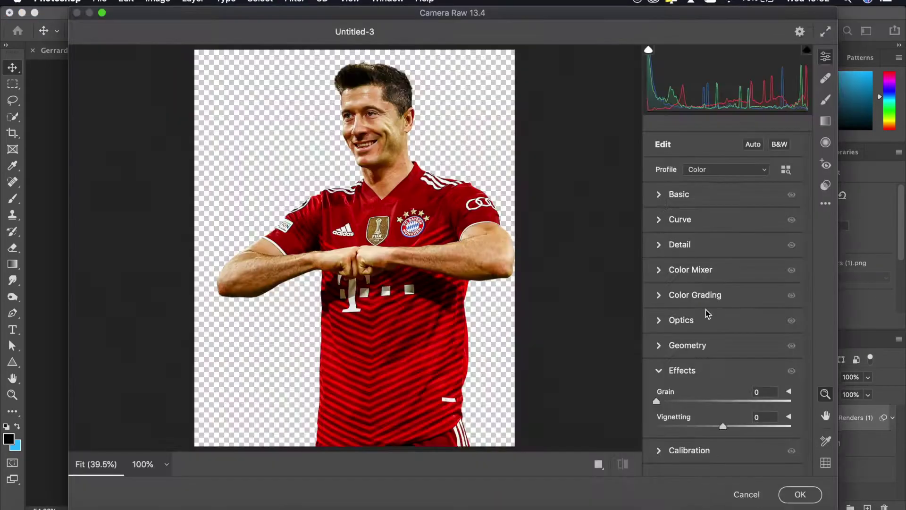
pyautogui.scroll(3, 491, 265)
pyautogui.moveTo(722, 323)
pyautogui.mouseDown()
pyautogui.moveTo(731, 324)
pyautogui.moveTo(731, 304)
pyautogui.moveTo(719, 287)
pyautogui.mouseUp()
pyautogui.scroll(-3, 719, 288)
pyautogui.scroll(-3, 579, 234)
pyautogui.click(723, 373)
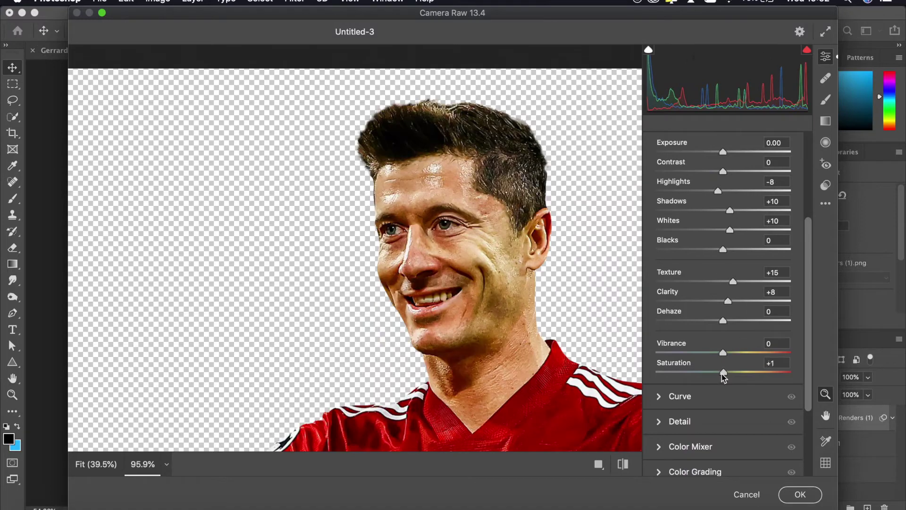
# Raise the tone curve Lights by +8 and apply the Camera Raw adjustments
pyautogui.scroll(-3, 726, 376)
pyautogui.click(670, 355)
pyautogui.moveTo(722, 400); pyautogui.dragTo(731, 381)
pyautogui.scroll(-3, 573, 299)
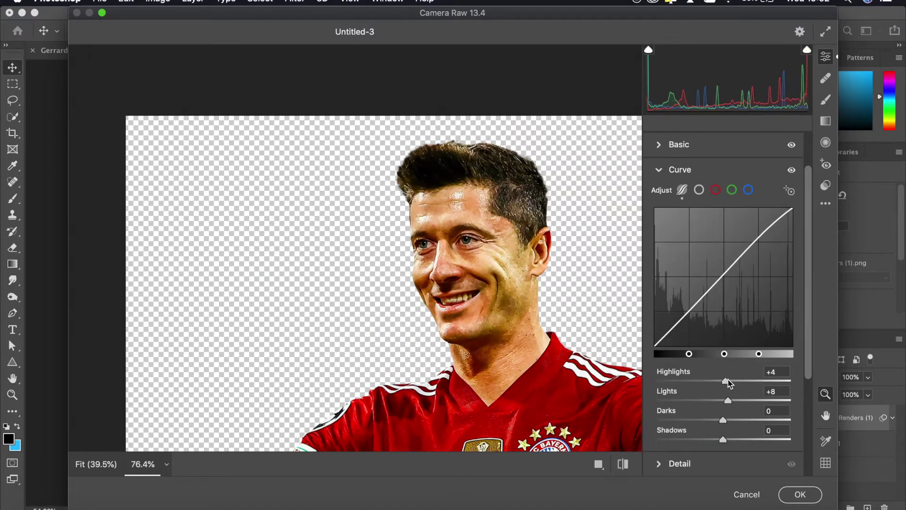
pyautogui.scroll(3, 727, 330)
pyautogui.click(678, 196)
pyautogui.scroll(-5, 698, 307)
pyautogui.scroll(-3, 675, 316)
pyautogui.click(670, 314)
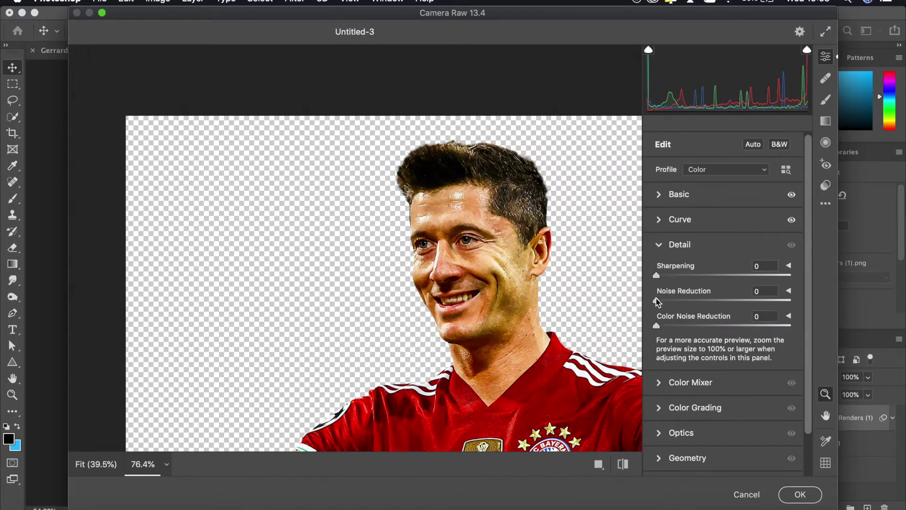
pyautogui.click(800, 494)
pyautogui.click(125, 1)
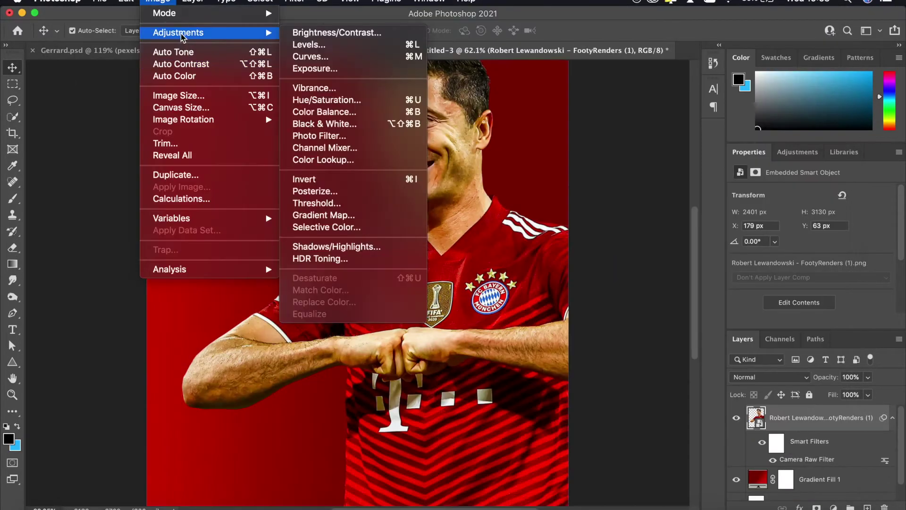
# Apply Shadows/Highlights with shadows at 29 and add a 3Strip.look Color Lookup layer
pyautogui.click(321, 301)
pyautogui.moveTo(623, 112); pyautogui.dragTo(619, 112)
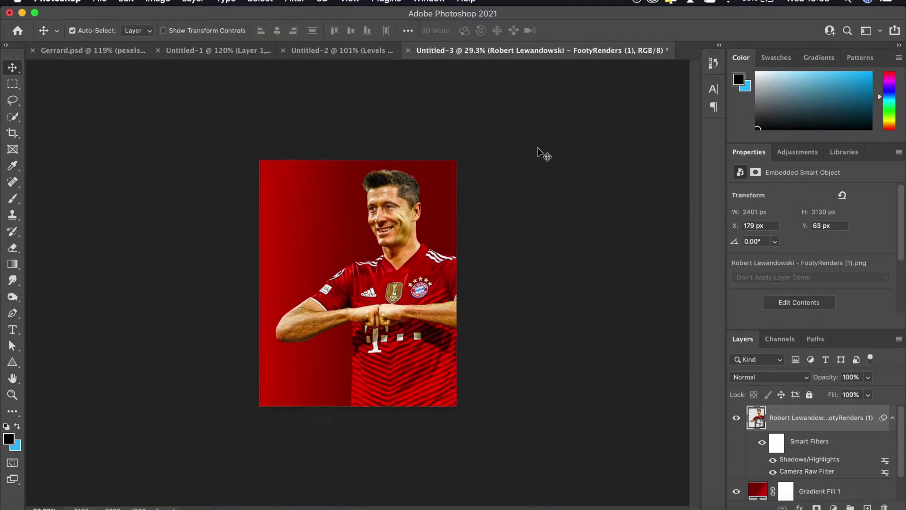
pyautogui.click(833, 507)
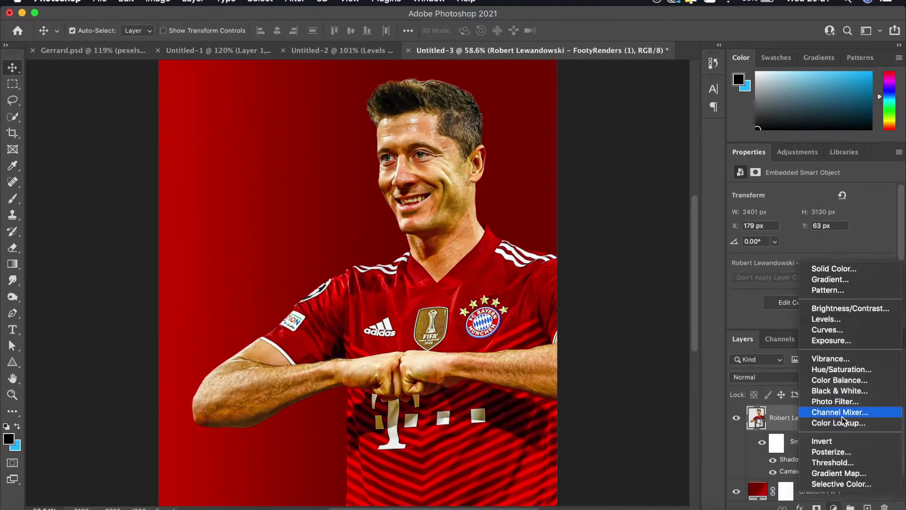
pyautogui.click(799, 423)
pyautogui.click(802, 194)
pyautogui.click(775, 239)
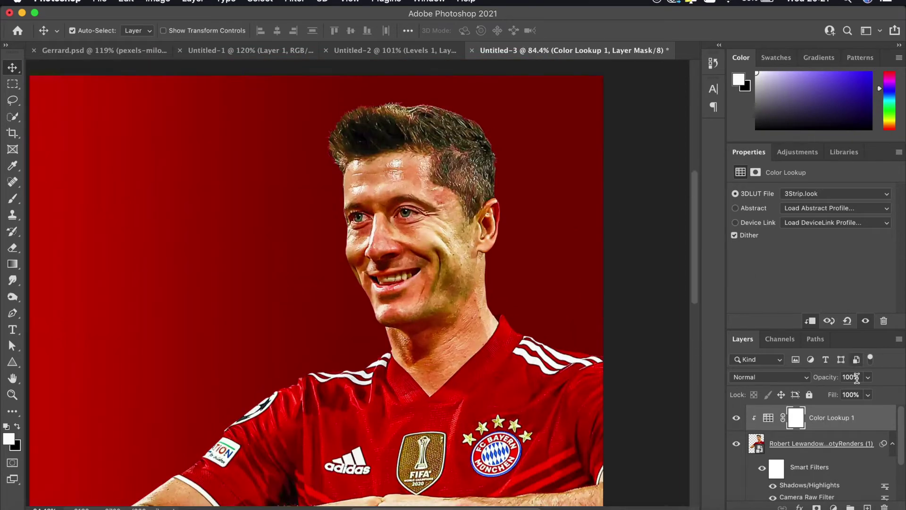
pyautogui.scroll(-5, 530, 242)
pyautogui.scroll(5, 529, 242)
# Add a Curves adjustment layer bent to boost contrast
pyautogui.click(833, 507)
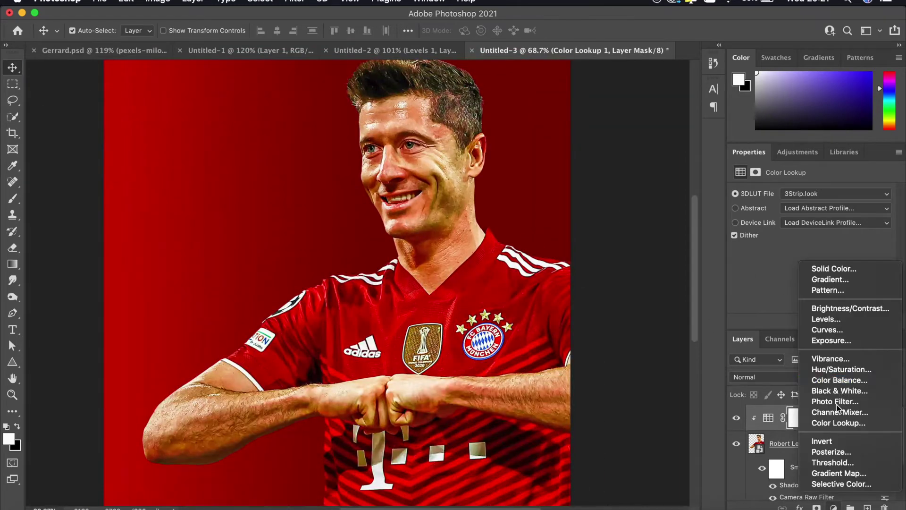
pyautogui.click(831, 333)
pyautogui.moveTo(830, 262)
pyautogui.mouseDown()
pyautogui.moveTo(812, 298)
pyautogui.moveTo(843, 270)
pyautogui.mouseUp()
pyautogui.scroll(1, 530, 186)
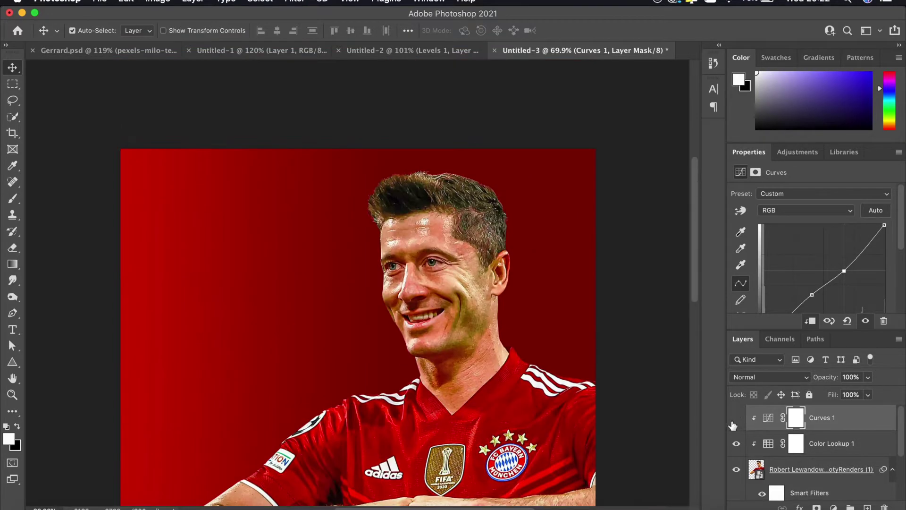
pyautogui.scroll(-3, 540, 204)
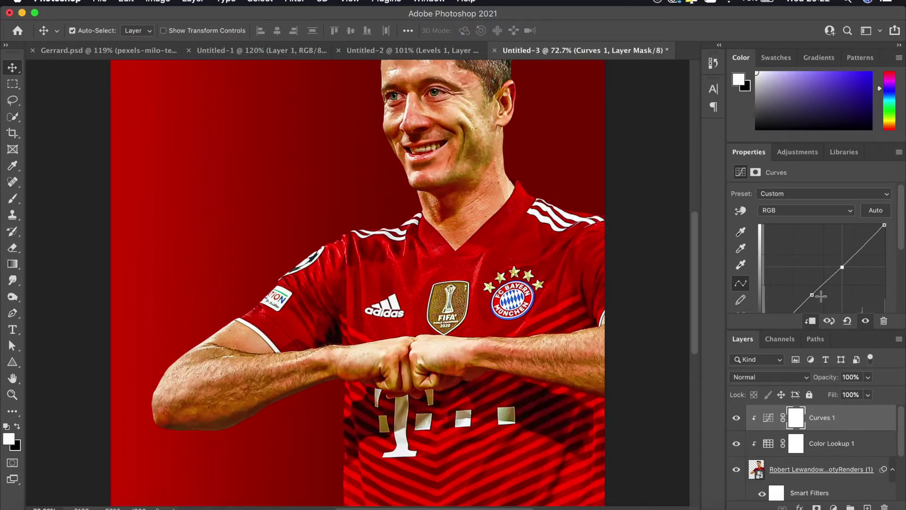
pyautogui.scroll(-3, 637, 215)
pyautogui.scroll(2, 637, 214)
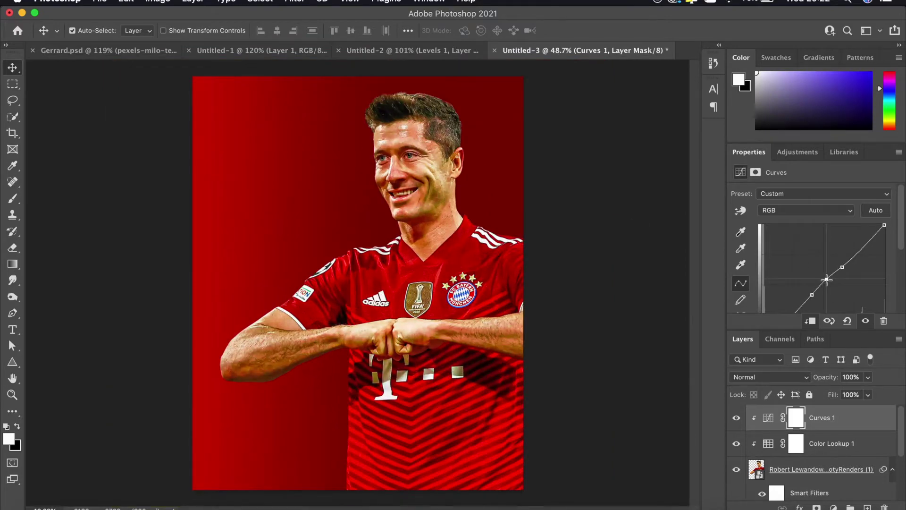
pyautogui.scroll(3, 633, 236)
pyautogui.click(829, 443)
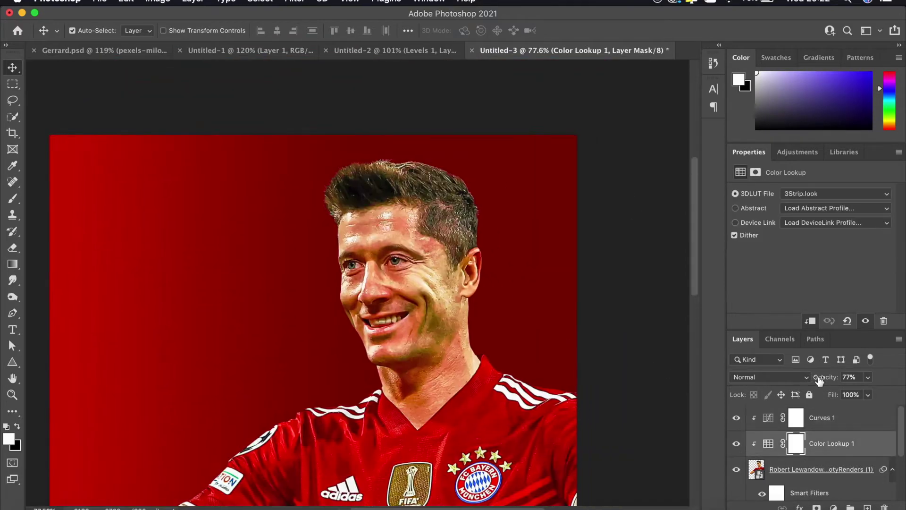
pyautogui.scroll(-3, 606, 299)
pyautogui.scroll(2, 609, 299)
pyautogui.scroll(-2, 637, 318)
pyautogui.scroll(3, 637, 317)
# Add a Levels adjustment layer set to 13/1.03/255 and toggle its visibility to compare
pyautogui.click(833, 507)
pyautogui.click(827, 319)
pyautogui.scroll(-1, 809, 293)
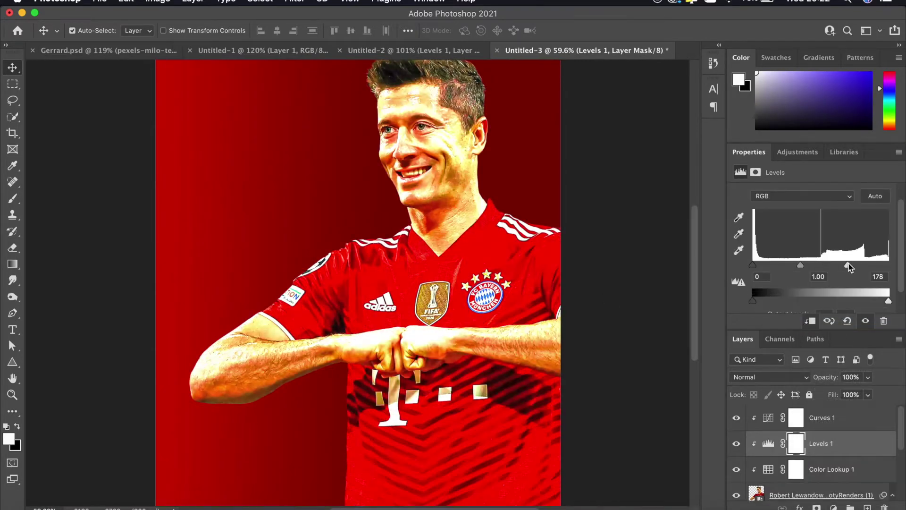
pyautogui.moveTo(819, 268); pyautogui.dragTo(825, 264)
pyautogui.scroll(-2, 825, 264)
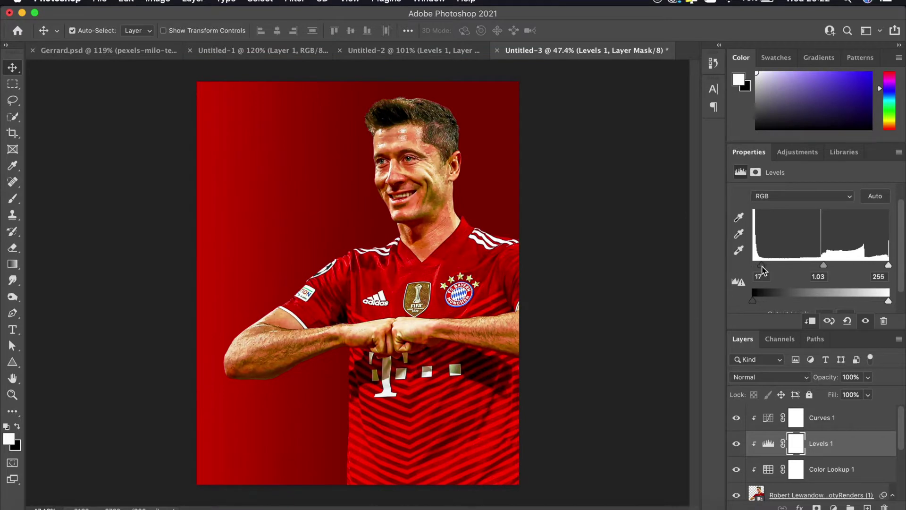
pyautogui.scroll(-3, 465, 141)
pyautogui.scroll(2, 567, 283)
pyautogui.click(737, 444)
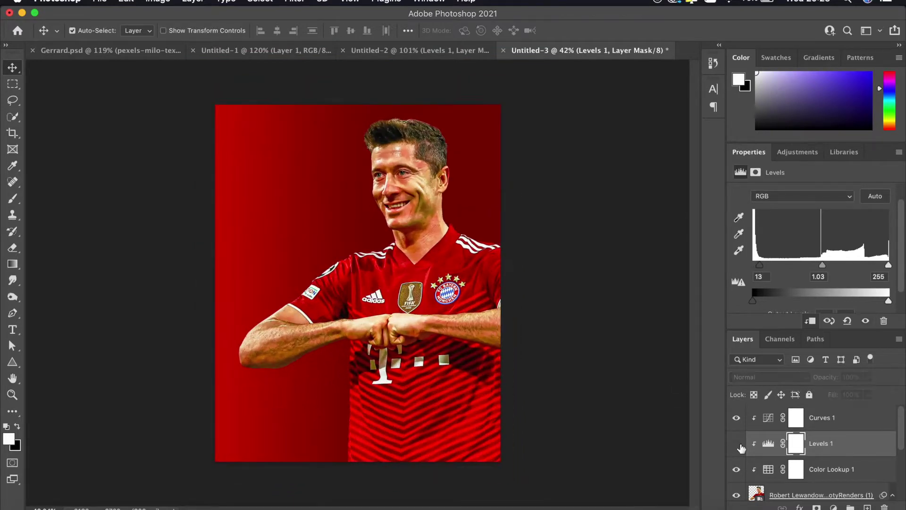
pyautogui.click(821, 417)
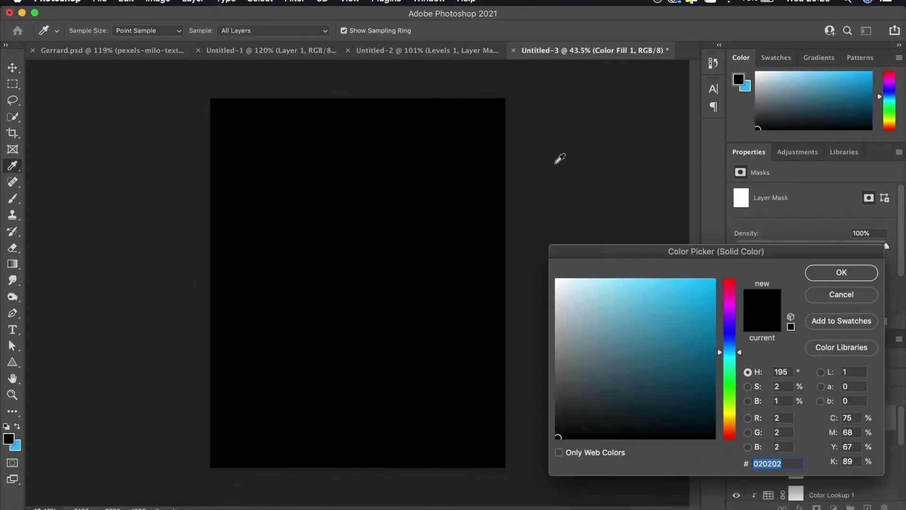
# Add a dark red Solid Color fill clipped to the render, with its mask inverted
pyautogui.click(713, 348)
pyautogui.click(813, 268)
pyautogui.keyDown('alt'); pyautogui.click(776, 428); pyautogui.keyUp('alt')
pyautogui.doubleClick(768, 416)
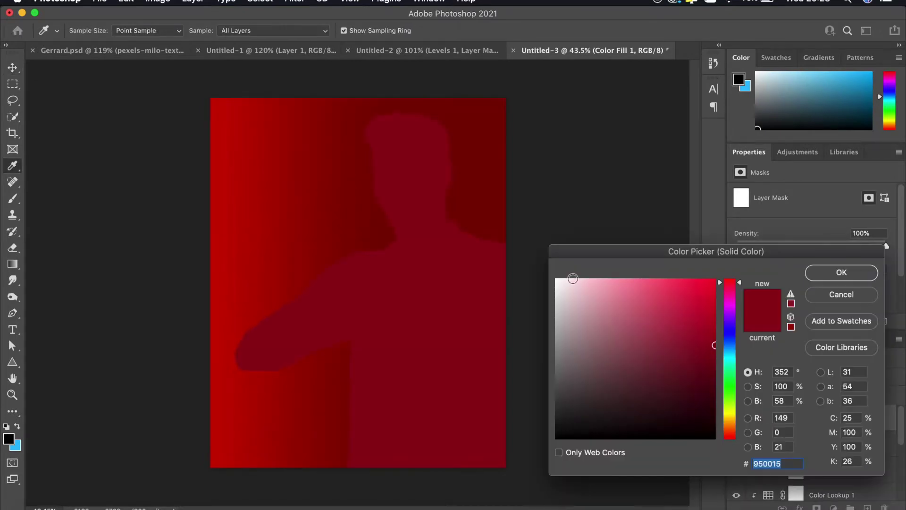
pyautogui.click(839, 269)
pyautogui.click(796, 417)
pyautogui.hotkey('ctrl', 'i')
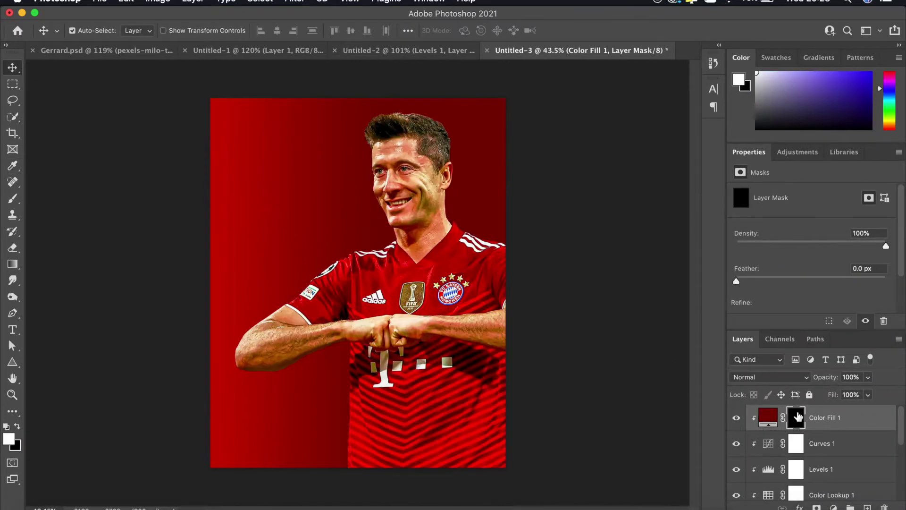
# Enlarge the brush for painting the lower body and bring in the Munich city photo
pyautogui.scroll(1, 506, 453)
pyautogui.press(']')
pyautogui.press(']')
pyautogui.press(']')
pyautogui.scroll(-1, 420, 349)
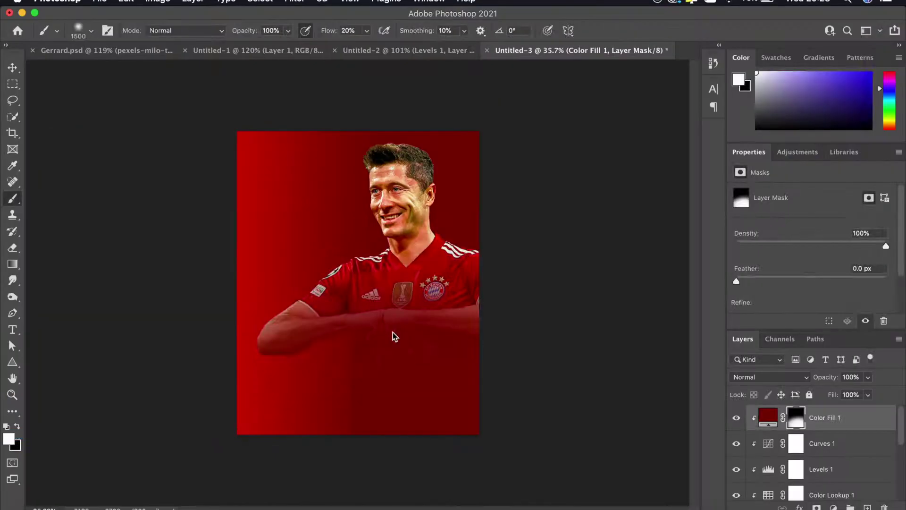
pyautogui.moveTo(465, 414); pyautogui.dragTo(392, 332)
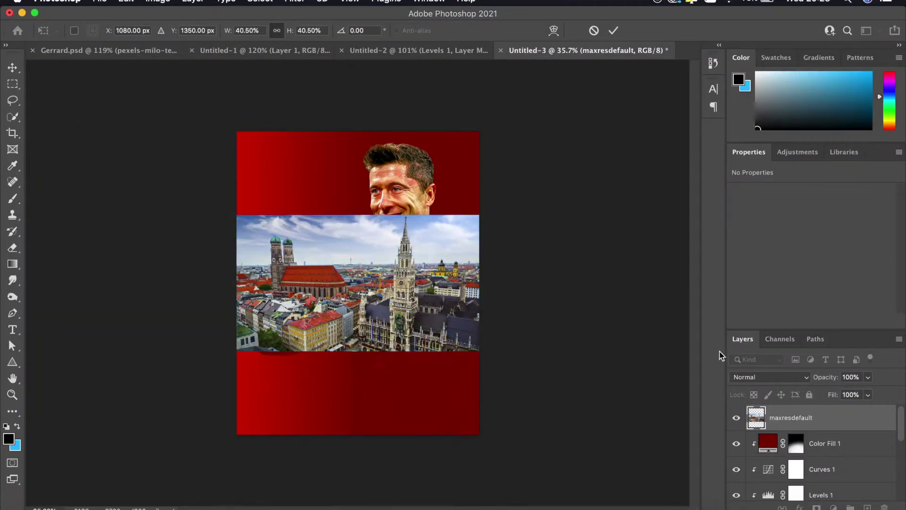
# Clip the Munich city photo into the layer below and scale it into the poster's lower half
pyautogui.press('Return')
pyautogui.hotkey('ctrl', 'alt', 'g')
pyautogui.scroll(1, 520, 321)
pyautogui.hotkey('ctrl', 't')
pyautogui.moveTo(380, 302); pyautogui.dragTo(378, 291)
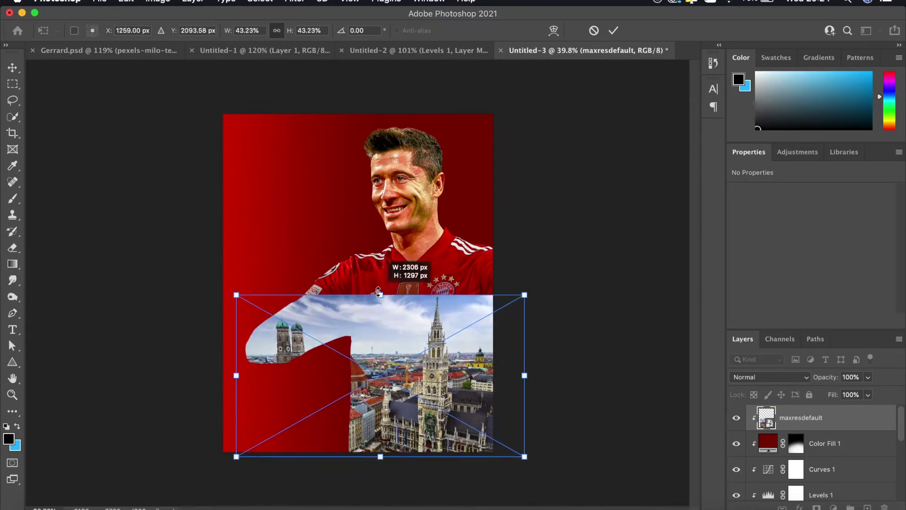
pyautogui.press('Return')
pyautogui.hotkey('ctrl', '0')
# Try a duplicated red fill, undo it, and add a Black & White adjustment above the city photo
pyautogui.click(769, 377)
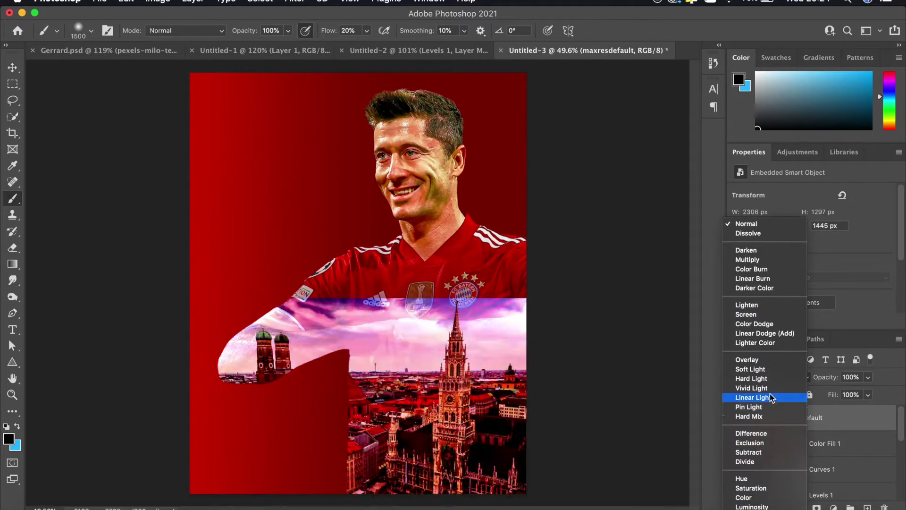
pyautogui.press('Escape')
pyautogui.moveTo(802, 443); pyautogui.dragTo(791, 419)
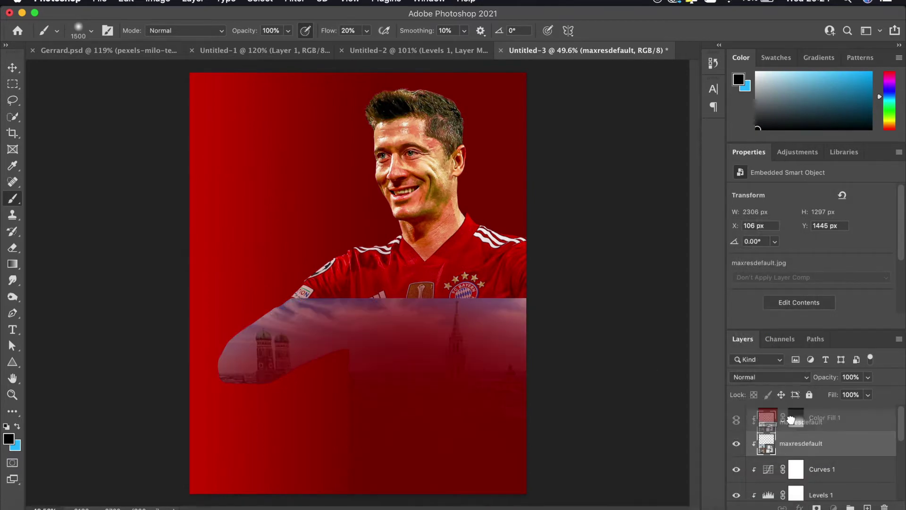
pyautogui.click(769, 376)
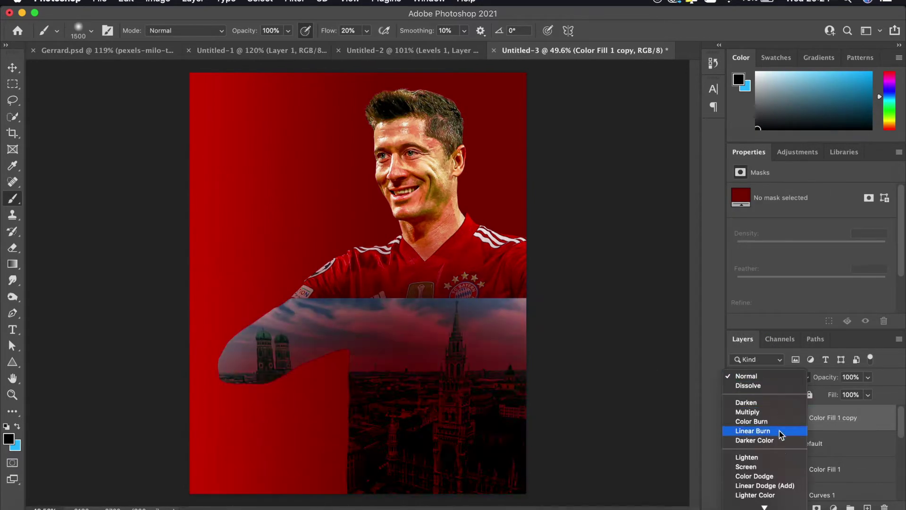
pyautogui.press('Escape')
pyautogui.press('cmd+z')
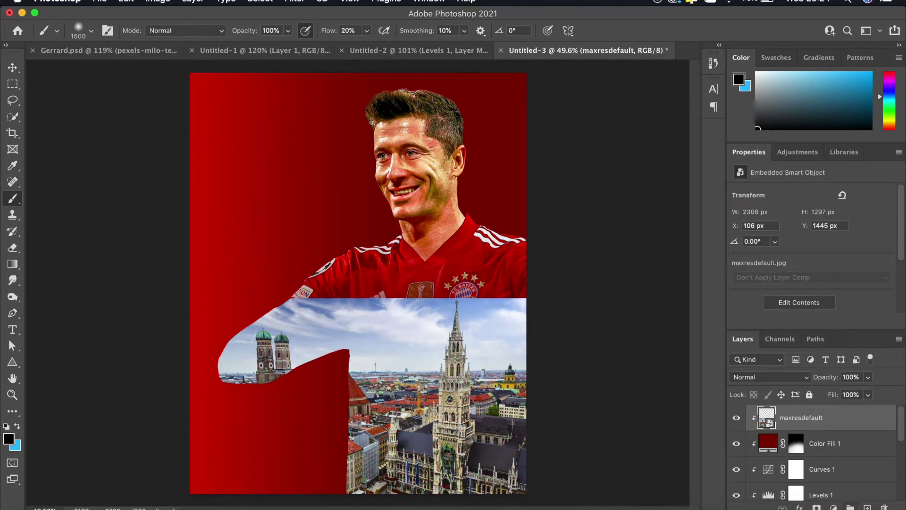
pyautogui.keyDown('alt'); pyautogui.click(795, 431); pyautogui.keyUp('alt')
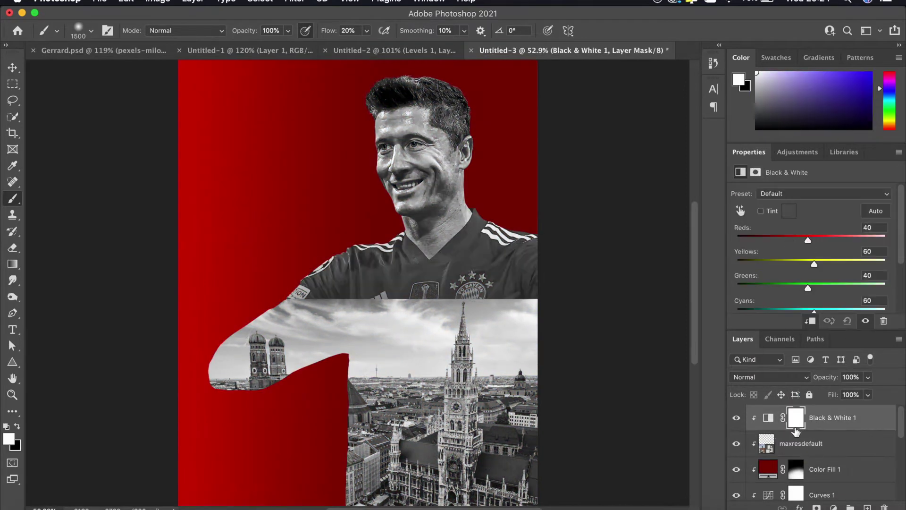
# Release the clipping and merge city photo and Black & White into a Soft Light smart object
pyautogui.keyDown('alt'); pyautogui.click(792, 452); pyautogui.keyUp('alt')
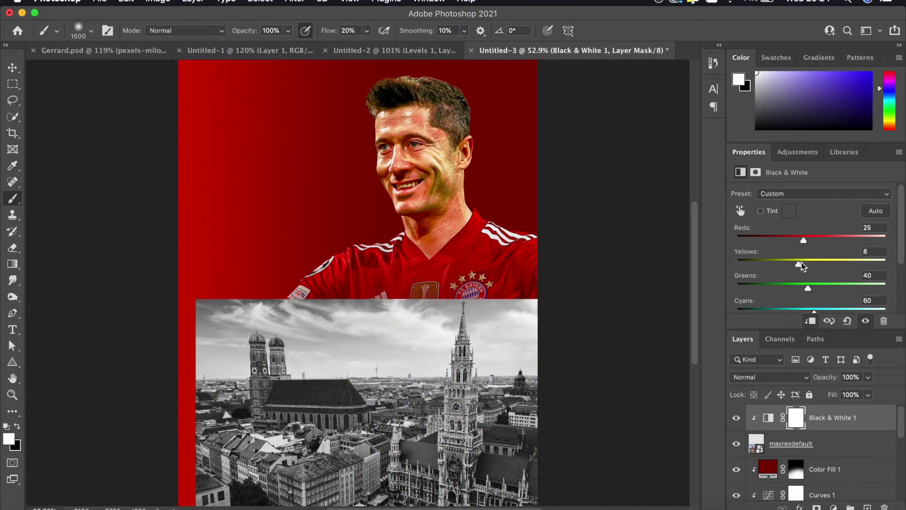
pyautogui.scroll(-3, 804, 313)
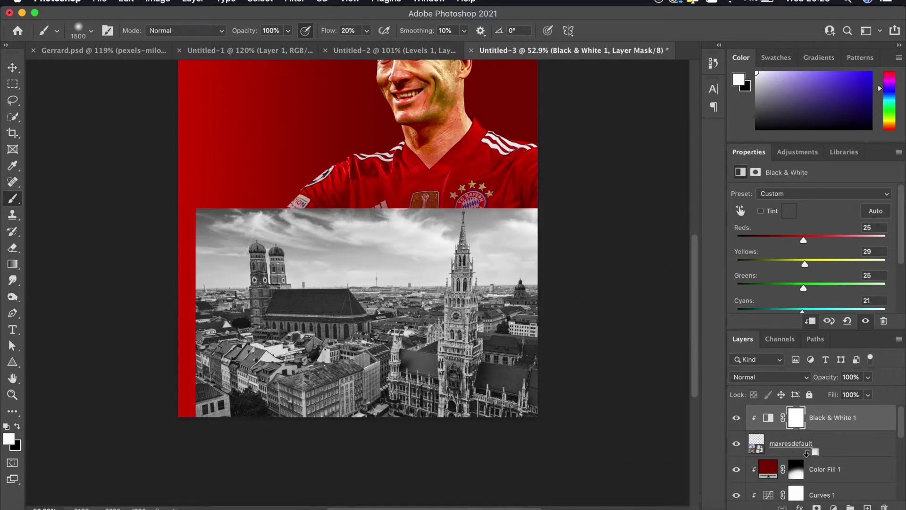
pyautogui.keyDown('shift'); pyautogui.click(802, 443); pyautogui.keyUp('shift')
pyautogui.rightClick(807, 439)
pyautogui.click(719, 464)
pyautogui.click(764, 376)
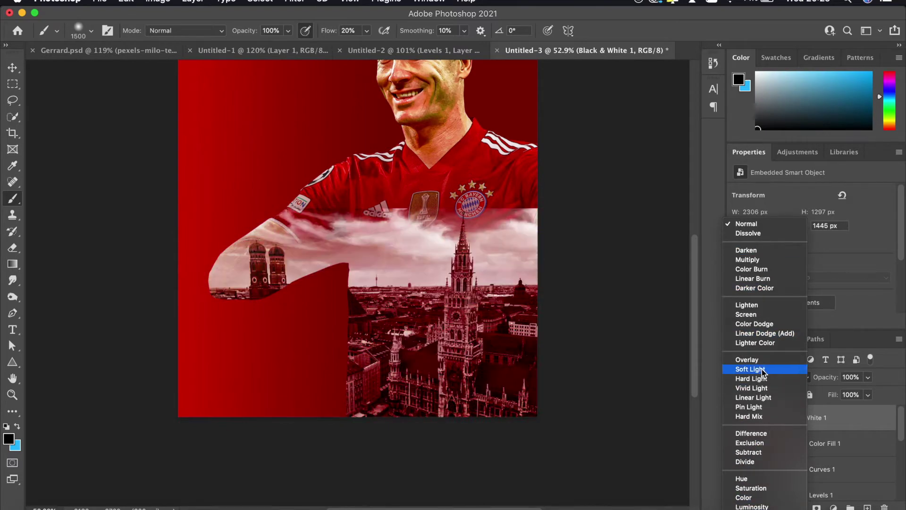
pyautogui.click(750, 369)
# Scale the city smart object slightly smaller and move it within the arm shape
pyautogui.hotkey('ctrl', 't')
pyautogui.moveTo(351, 194); pyautogui.dragTo(352, 198)
pyautogui.scroll(2, 422, 164)
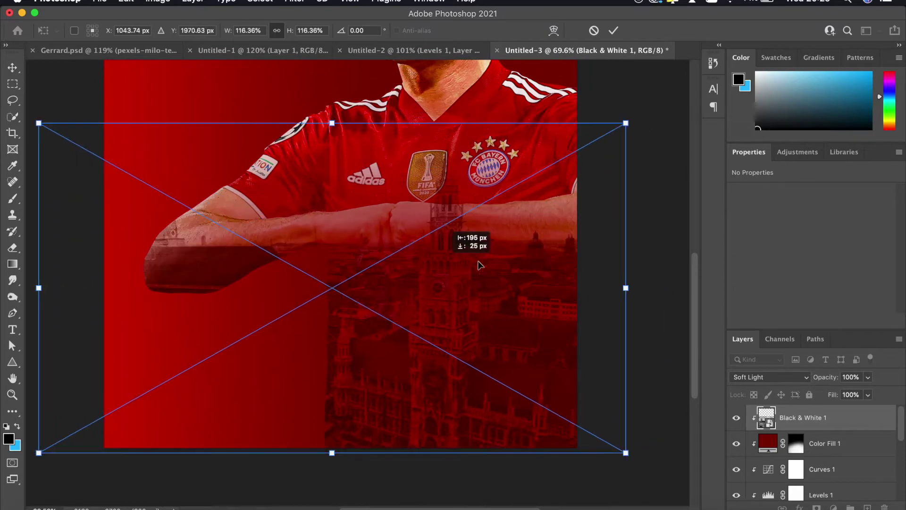
pyautogui.moveTo(422, 164); pyautogui.dragTo(576, 247)
pyautogui.press('Return')
# Brush on Color Fill 1's mask so the player's face shows clearer through the red
pyautogui.press('b')
pyautogui.click(795, 443)
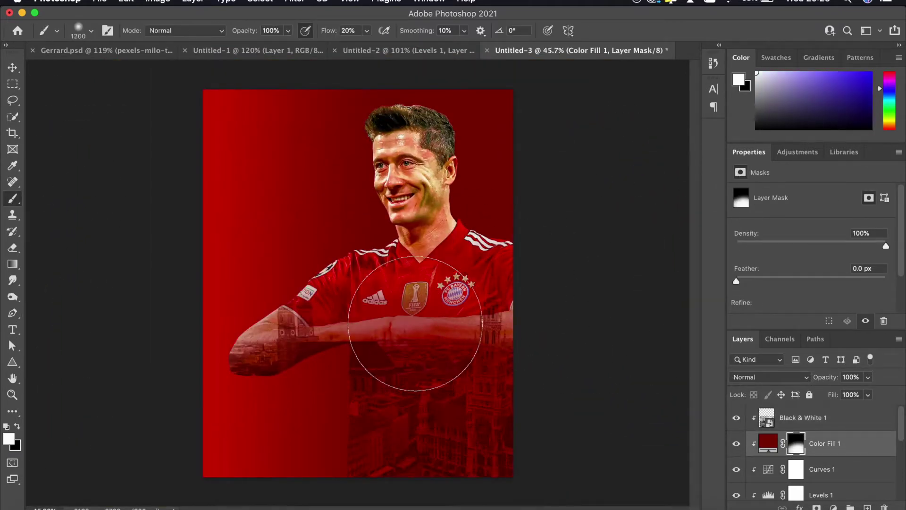
pyautogui.scroll(-2, 595, 263)
pyautogui.scroll(3, 582, 325)
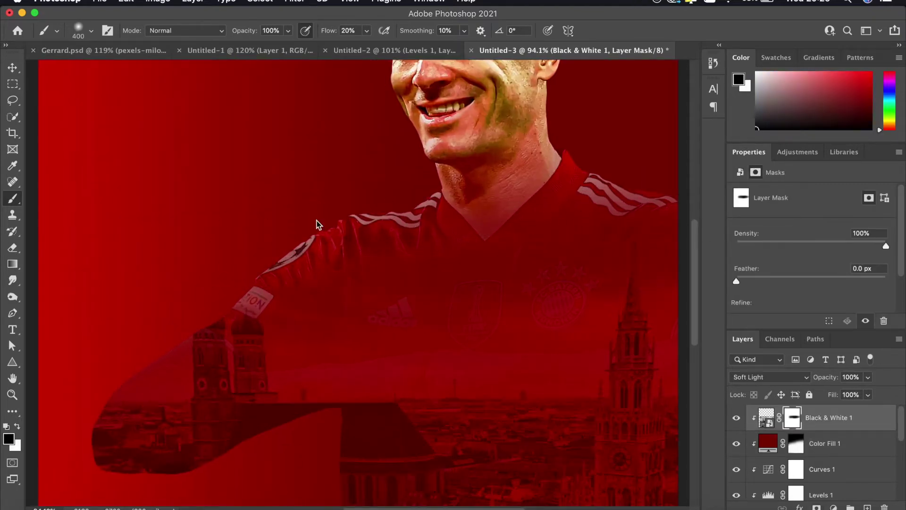
pyautogui.scroll(-2, 319, 225)
pyautogui.hotkey('alt', '[')
pyautogui.press('x')
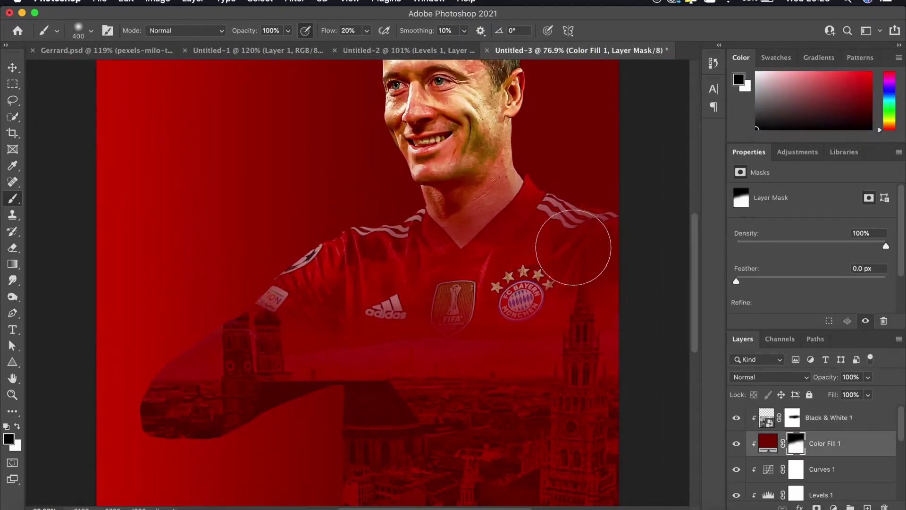
pyautogui.scroll(-3, 573, 247)
pyautogui.scroll(3, 545, 215)
pyautogui.scroll(1, 550, 212)
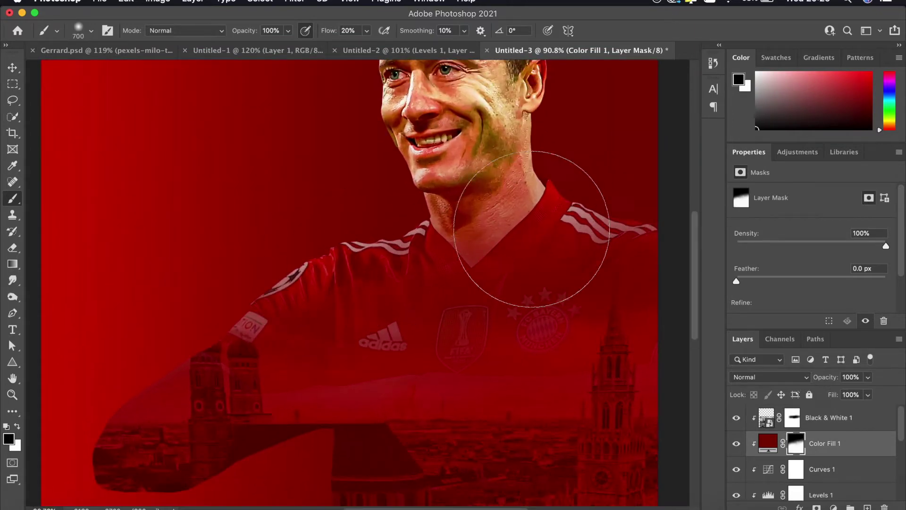
pyautogui.press('x')
pyautogui.scroll(2, 394, 141)
pyautogui.hotkey('ctrl', '2')
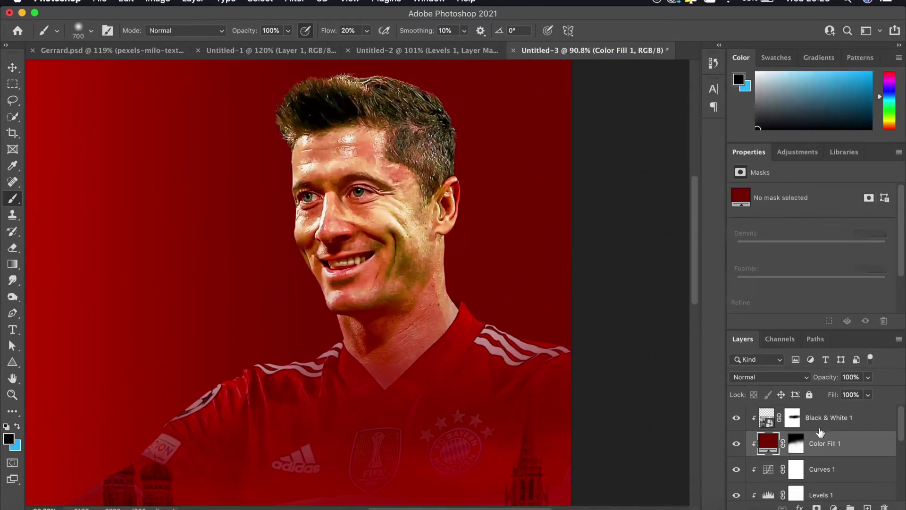
# Add a second red colour fill, paint its mask over the face, and lower its opacity
pyautogui.hotkey('alt', ']')
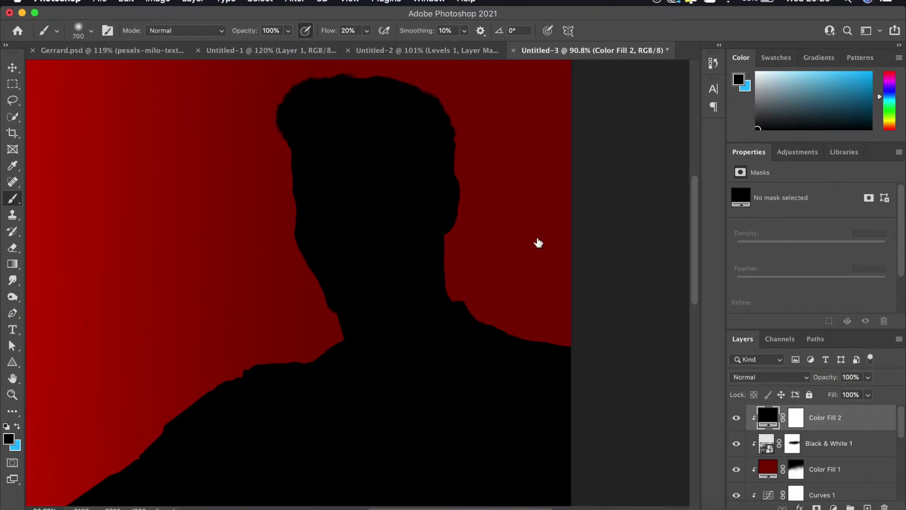
pyautogui.moveTo(431, 190)
pyautogui.mouseDown()
pyautogui.moveTo(313, 226)
pyautogui.moveTo(384, 283)
pyautogui.moveTo(330, 324)
pyautogui.mouseUp()
pyautogui.scroll(-3, 382, 266)
pyautogui.scroll(2, 489, 303)
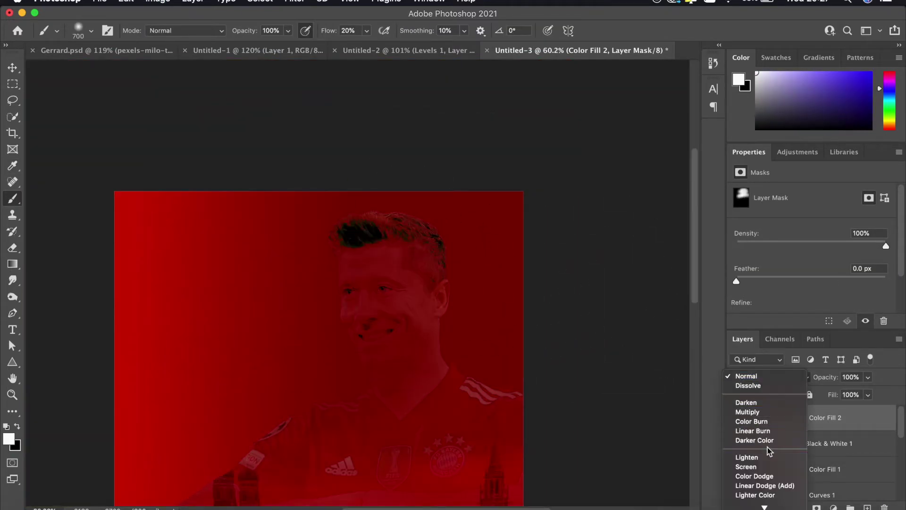
pyautogui.click(819, 377)
pyautogui.moveTo(819, 377); pyautogui.dragTo(797, 379)
pyautogui.scroll(-3, 670, 368)
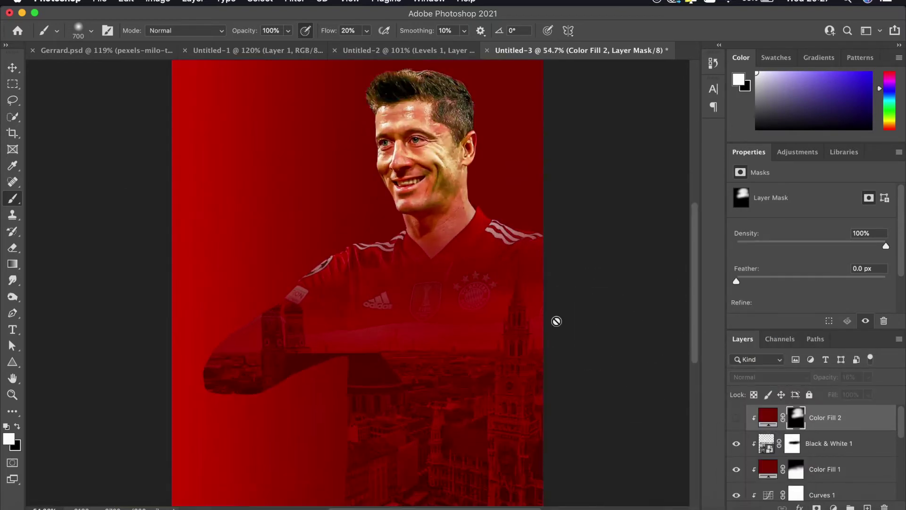
pyautogui.scroll(2, 532, 300)
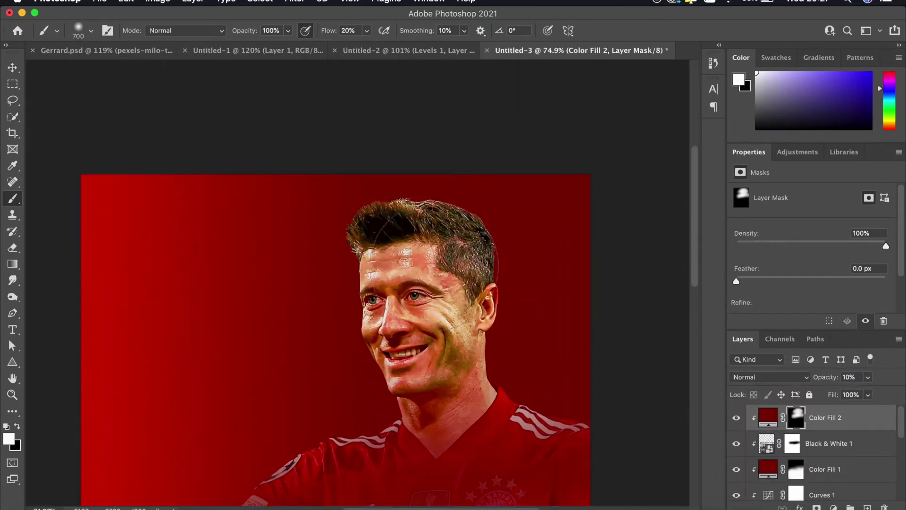
pyautogui.click(736, 417)
# Place the pexels-anete-lusina-6331082 pink texture, stretch it across the canvas, and move it below the player
pyautogui.scroll(-3, 598, 278)
pyautogui.scroll(-2, 648, 325)
pyautogui.scroll(5, 602, 204)
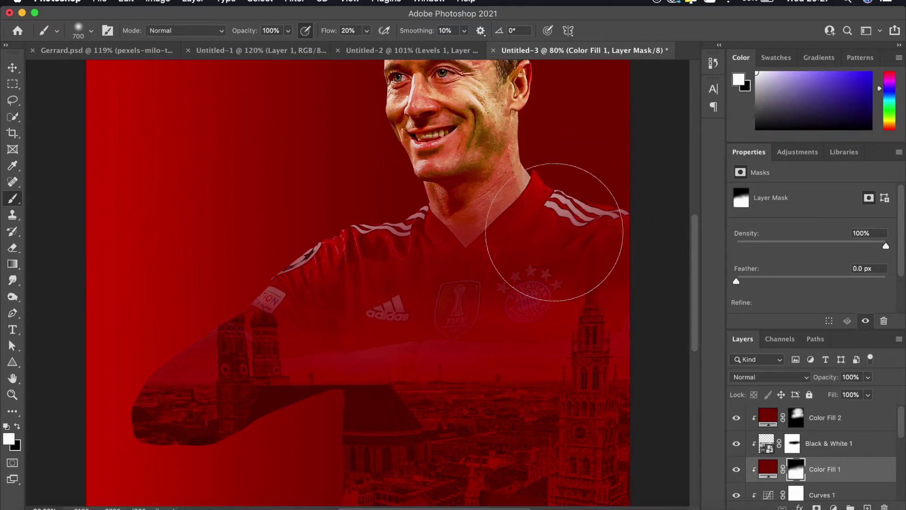
pyautogui.scroll(-4, 217, 250)
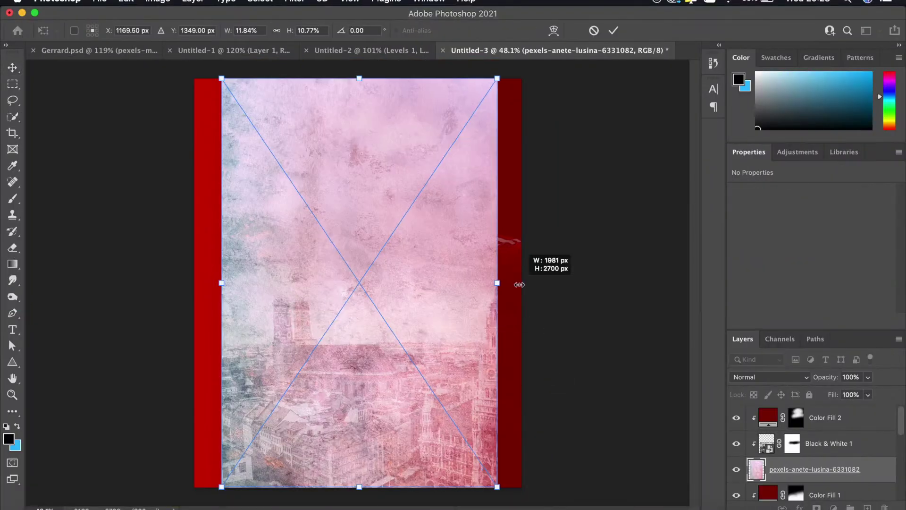
pyautogui.moveTo(495, 283); pyautogui.dragTo(522, 283)
pyautogui.moveTo(218, 283); pyautogui.dragTo(194, 283)
pyautogui.moveTo(802, 501); pyautogui.dragTo(808, 461)
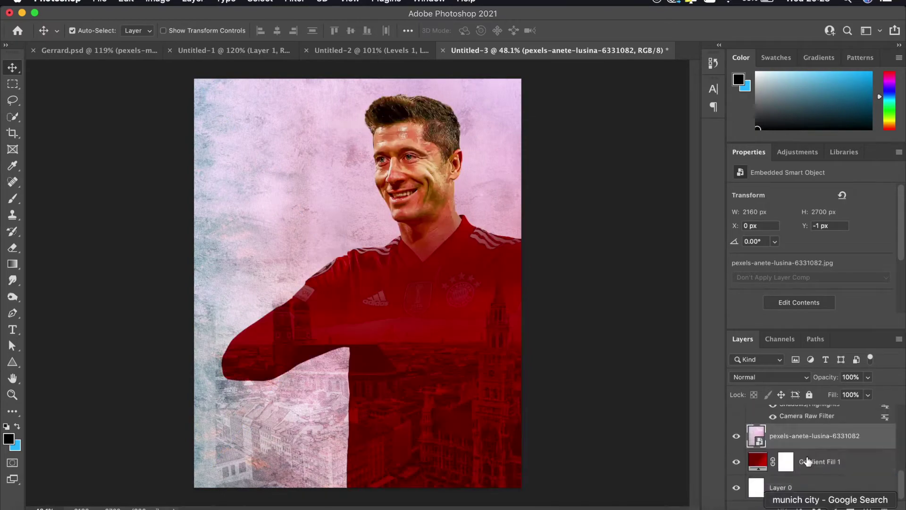
# Blend the pink texture layer in Color Burn at 75% opacity
pyautogui.click(769, 377)
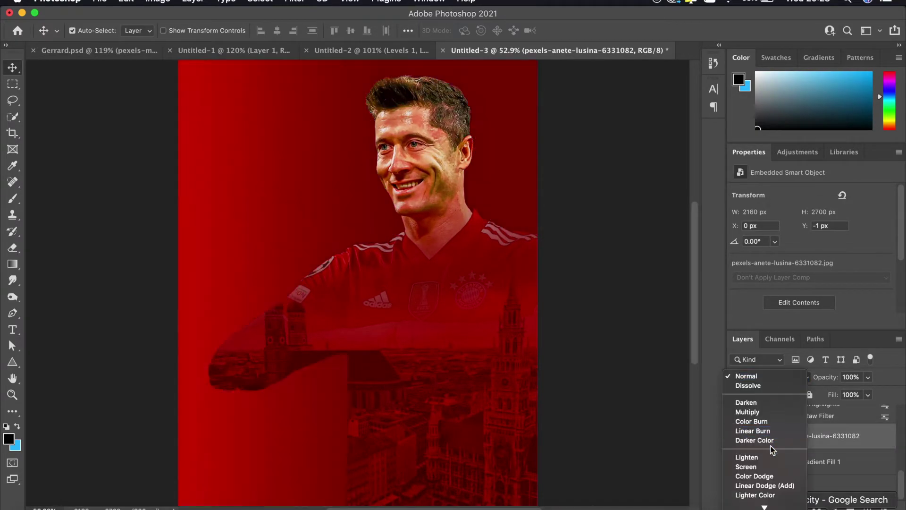
pyautogui.click(751, 383)
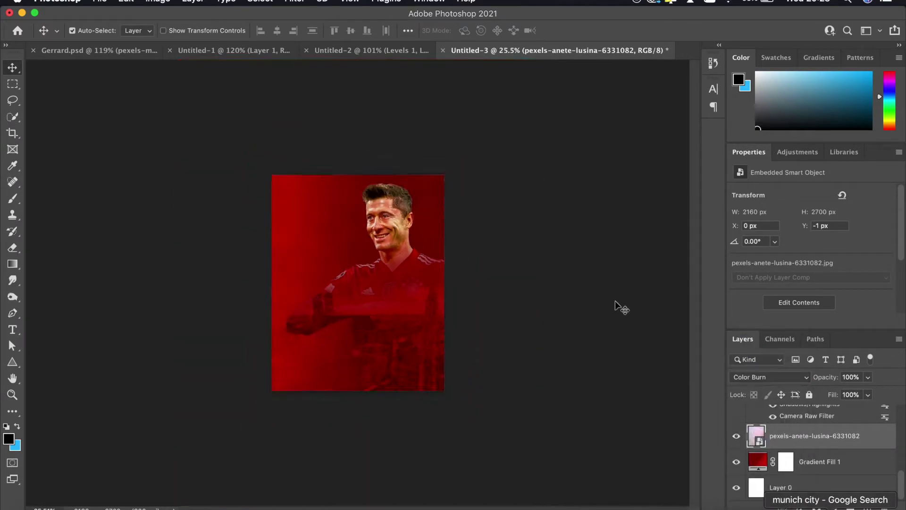
pyautogui.scroll(-2, 596, 307)
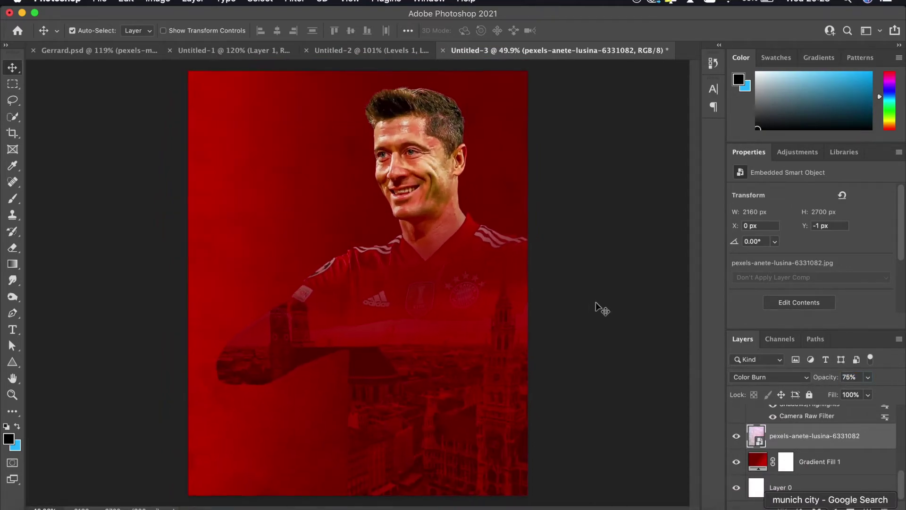
# Find the FC Bayern logo on Google Images and drag it into the poster
pyautogui.click(689, 506)
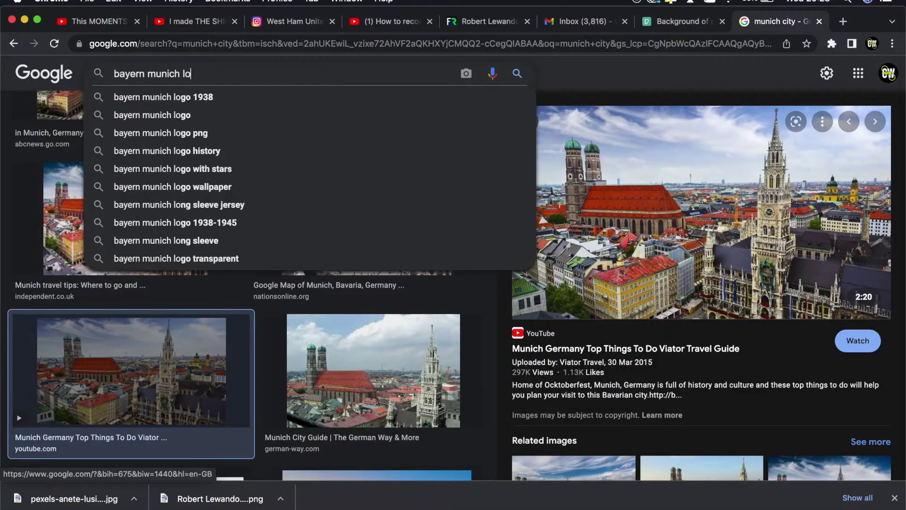
pyautogui.write('go')
pyautogui.press('Return')
pyautogui.click(81, 242)
pyautogui.moveTo(81, 162); pyautogui.dragTo(350, 231)
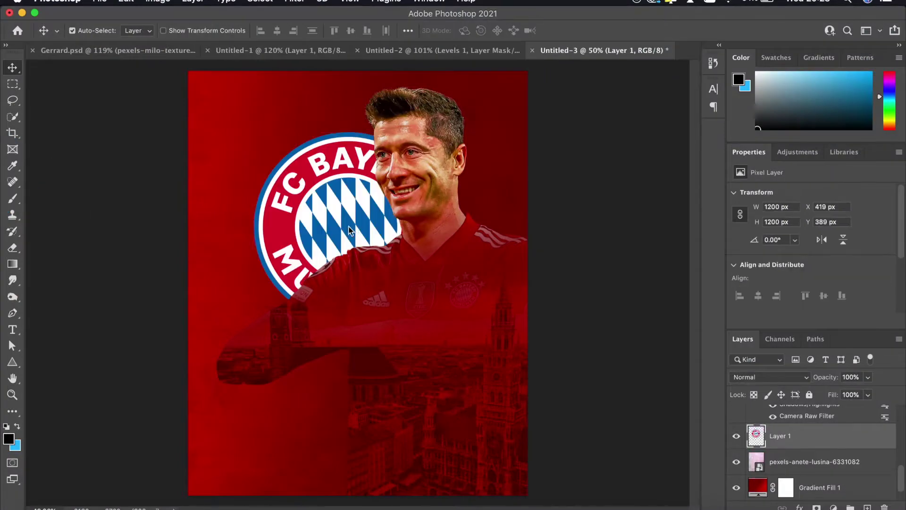
# Enlarge the Bayern logo across the poster and blend it in Soft Light at 5% opacity
pyautogui.hotkey('ctrl', 't')
pyautogui.moveTo(418, 296); pyautogui.dragTo(565, 485)
pyautogui.press('Return')
pyautogui.click(769, 377)
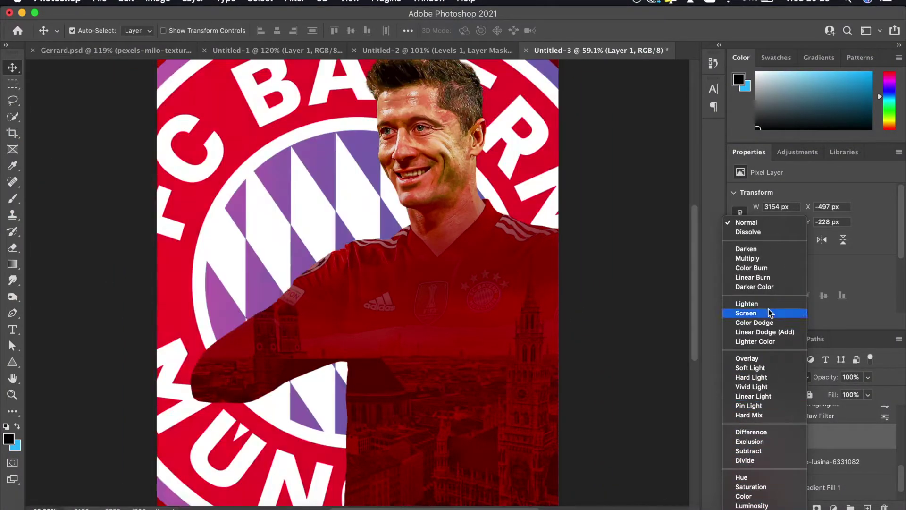
pyautogui.click(765, 367)
pyautogui.press('0')
pyautogui.press('5')
# Rescale the Bayern logo and switch its blend mode to Subtract
pyautogui.hotkey('ctrl', 't')
pyautogui.moveTo(566, 319); pyautogui.dragTo(514, 265)
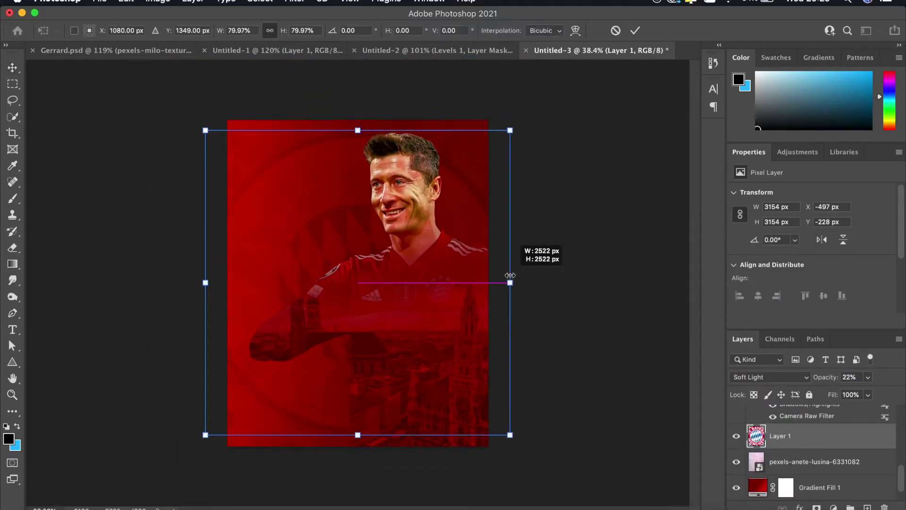
pyautogui.press('Return')
pyautogui.scroll(2, 512, 279)
pyautogui.moveTo(827, 380); pyautogui.dragTo(838, 380)
pyautogui.click(769, 376)
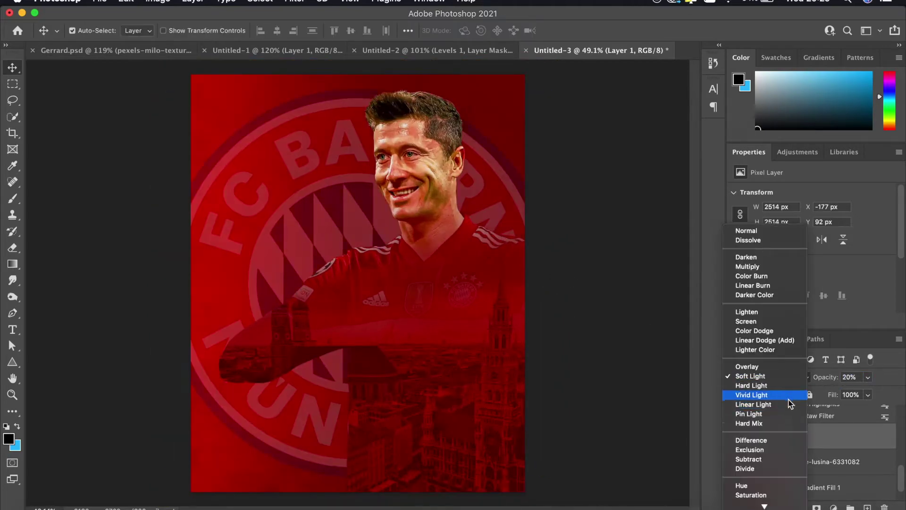
pyautogui.click(774, 446)
# Widen the Bayern logo and move it toward the canvas centre
pyautogui.hotkey('ctrl', 't')
pyautogui.moveTo(551, 282); pyautogui.dragTo(616, 282)
pyautogui.scroll(-3, 616, 283)
pyautogui.scroll(2, 617, 281)
pyautogui.moveTo(457, 249)
pyautogui.mouseDown()
pyautogui.moveTo(623, 274)
pyautogui.moveTo(472, 222)
pyautogui.mouseUp()
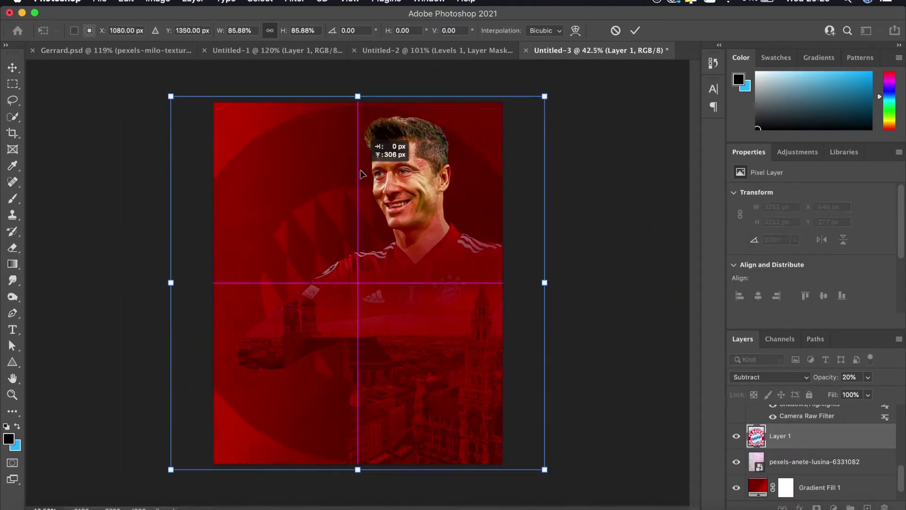
pyautogui.press('Return')
# Select the Brush tool (B) and zoom out to view the whole poster
pyautogui.hotkey('ctrl', 't')
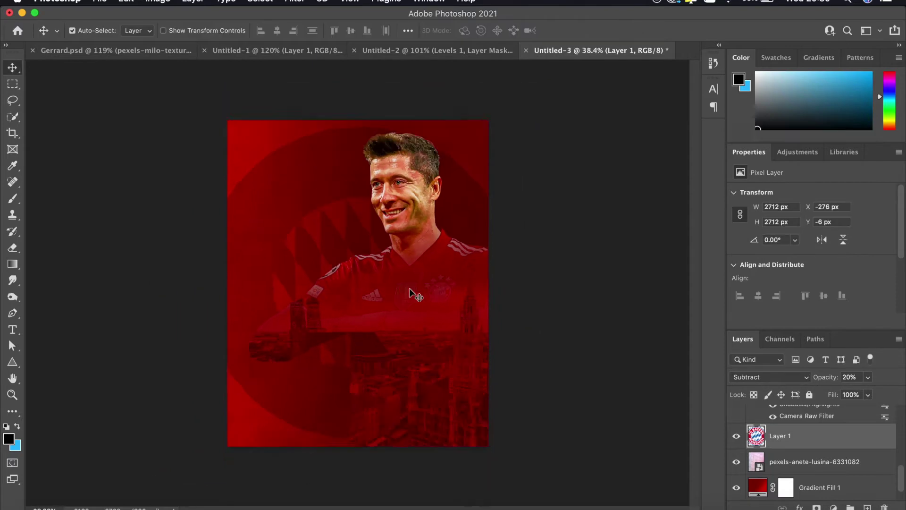
pyautogui.scroll(1, 363, 283)
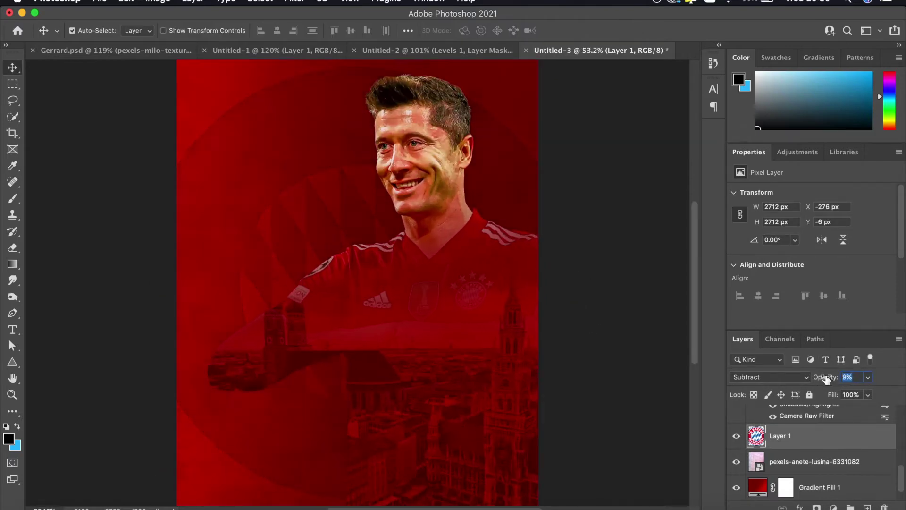
pyautogui.scroll(-5, 611, 320)
pyautogui.scroll(8, 467, 243)
pyautogui.press('b')
pyautogui.scroll(-2, 390, 344)
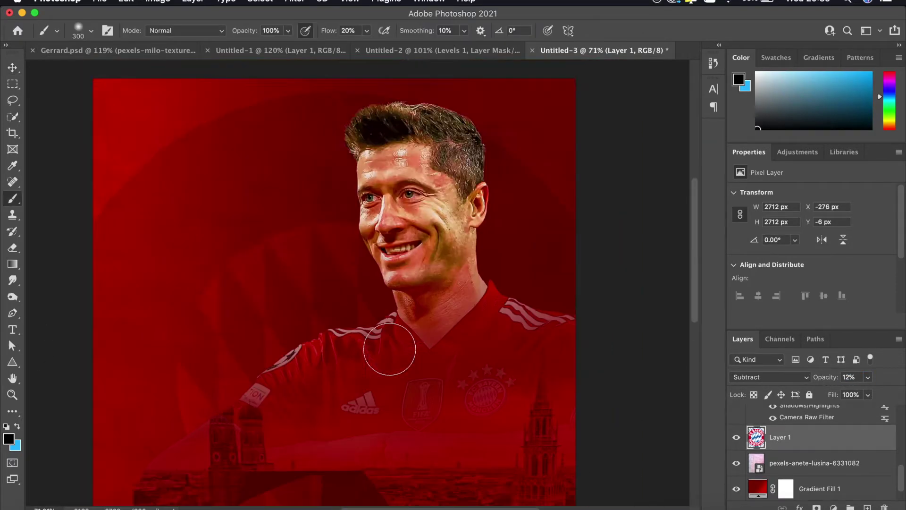
pyautogui.scroll(-2, 390, 350)
pyautogui.scroll(-1, 389, 349)
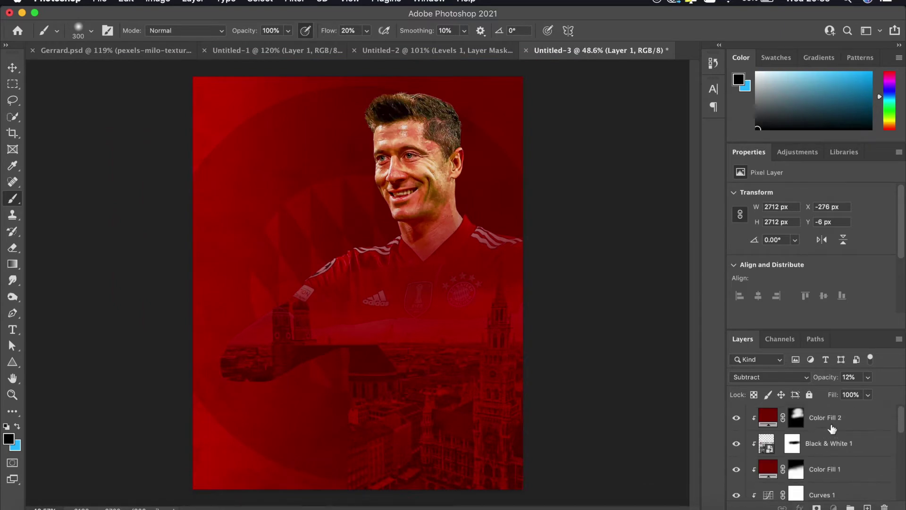
# Add a dark red Solid Color fill layer with its mask inverted to black
pyautogui.click(833, 507)
pyautogui.click(758, 265)
pyautogui.click(709, 317)
pyautogui.click(811, 269)
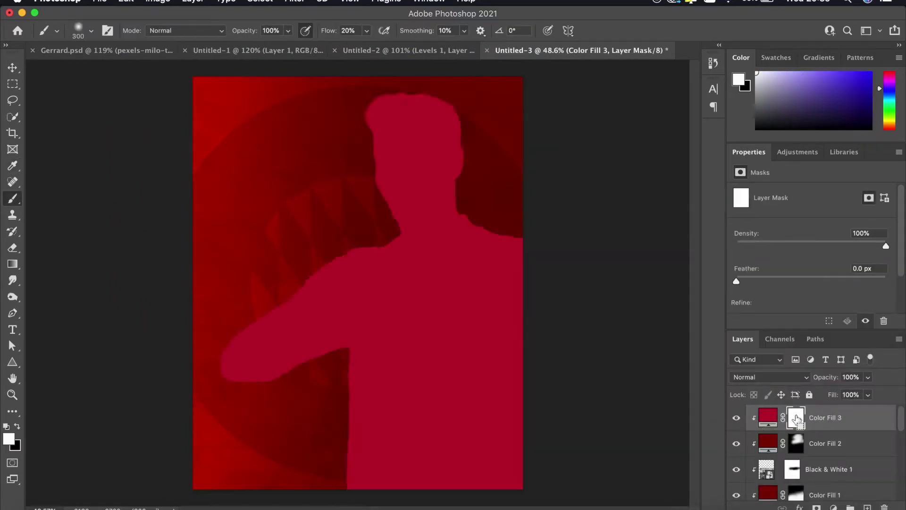
pyautogui.hotkey('ctrl', 'i')
pyautogui.doubleClick(767, 417)
pyautogui.click(815, 270)
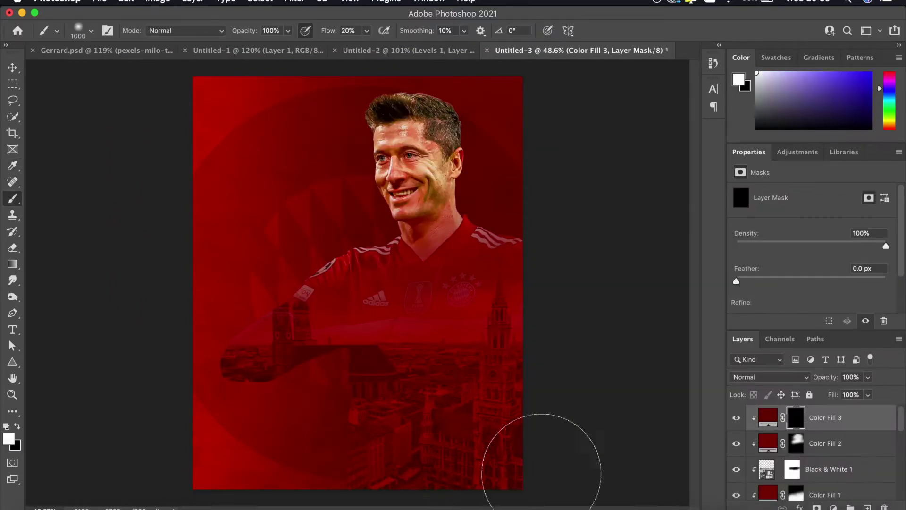
pyautogui.scroll(2, 586, 475)
pyautogui.scroll(-5, 314, 404)
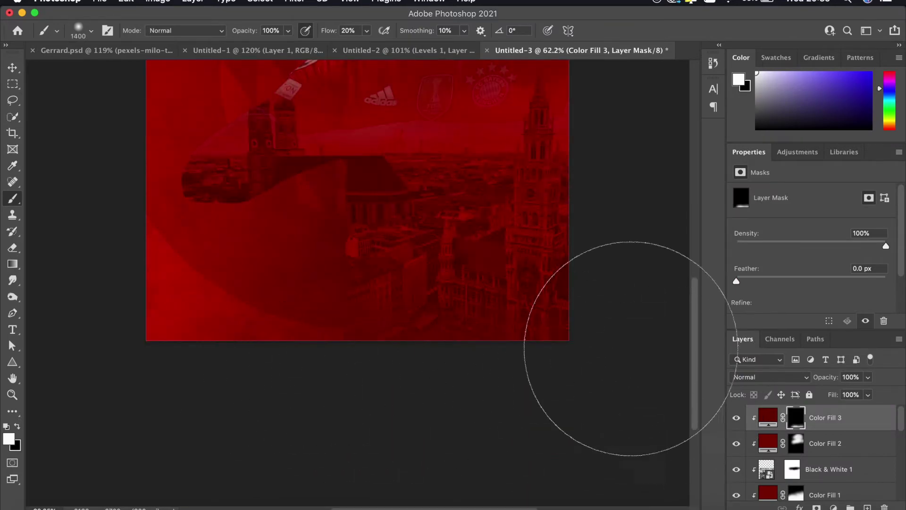
pyautogui.scroll(-2, 556, 384)
pyautogui.scroll(3, 562, 404)
pyautogui.scroll(3, 566, 406)
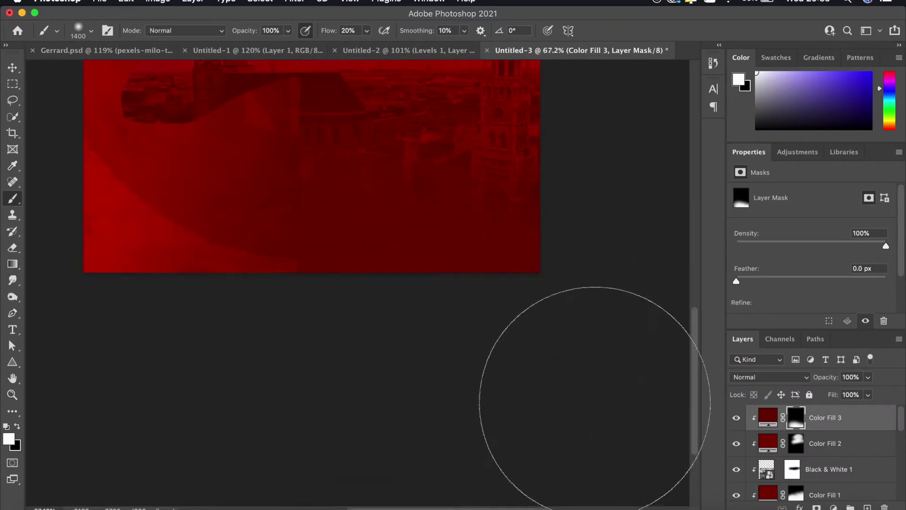
# Swap to white and paint the fill's mask along the poster's bottom edge
pyautogui.press('x')
pyautogui.scroll(-3, 556, 384)
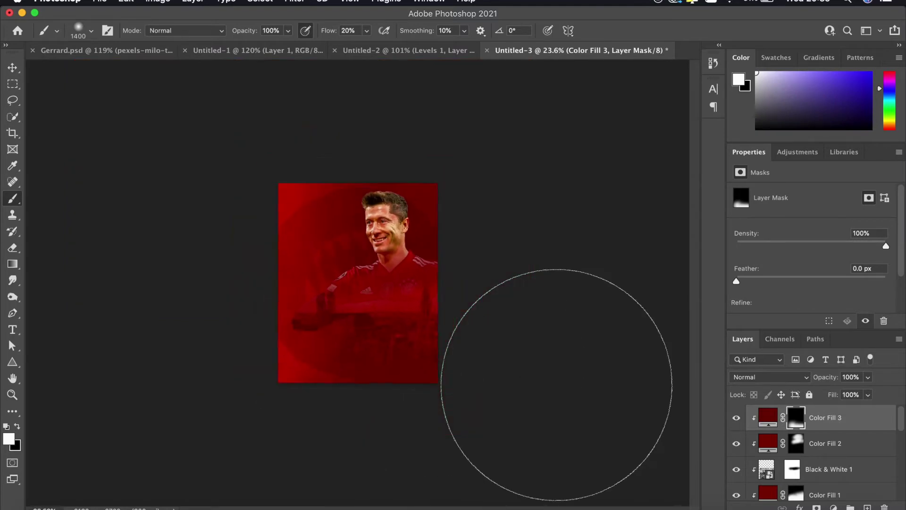
pyautogui.scroll(4, 358, 311)
pyautogui.scroll(-3, 424, 378)
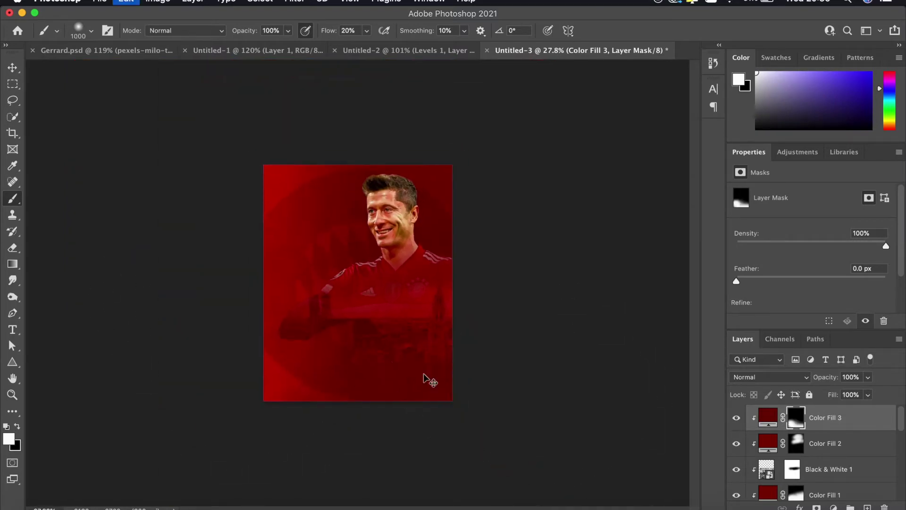
pyautogui.scroll(4, 279, 425)
pyautogui.scroll(-2, 643, 330)
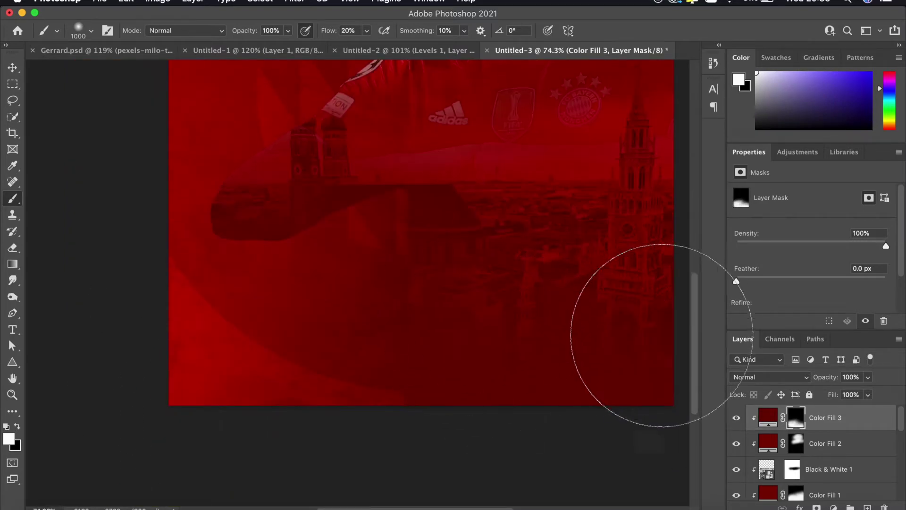
pyautogui.scroll(-2, 614, 361)
pyautogui.click(12, 362)
pyautogui.click(47, 360)
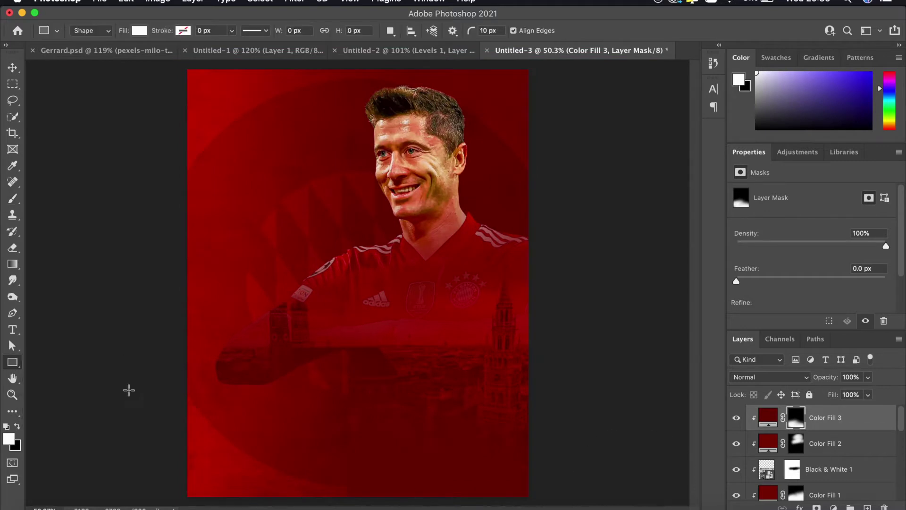
# Draw a white rectangle at the poster's bottom edge
pyautogui.moveTo(127, 388); pyautogui.dragTo(593, 491)
pyautogui.scroll(-2, 394, 396)
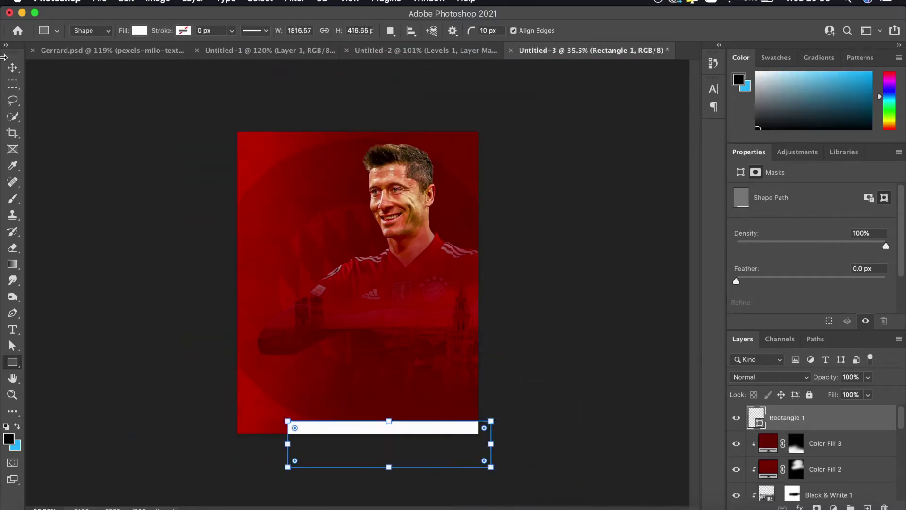
pyautogui.press('super+plus')
pyautogui.press('v')
# Stretch the rectangle wider than the poster, rotate it into a slant, and accept the path conversion
pyautogui.moveTo(326, 299); pyautogui.dragTo(184, 243)
pyautogui.moveTo(475, 255); pyautogui.dragTo(607, 256)
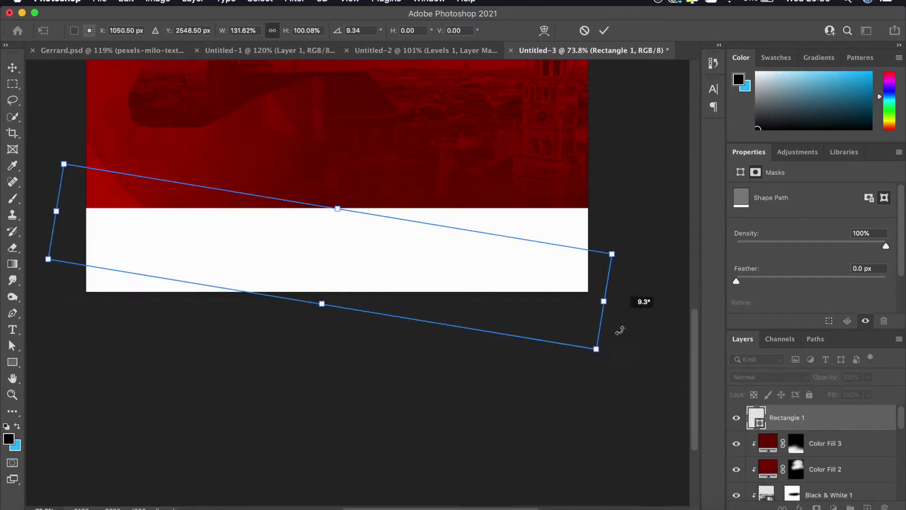
pyautogui.moveTo(205, 204); pyautogui.dragTo(339, 302)
pyautogui.moveTo(319, 339); pyautogui.dragTo(320, 325)
pyautogui.moveTo(642, 330); pyautogui.dragTo(648, 303)
pyautogui.press('Return')
pyautogui.click(542, 193)
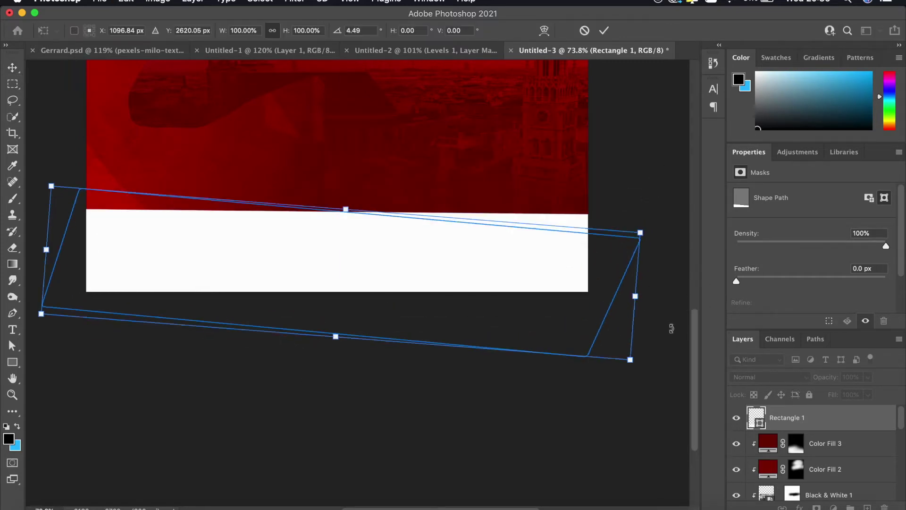
pyautogui.click(796, 426)
pyautogui.click(833, 508)
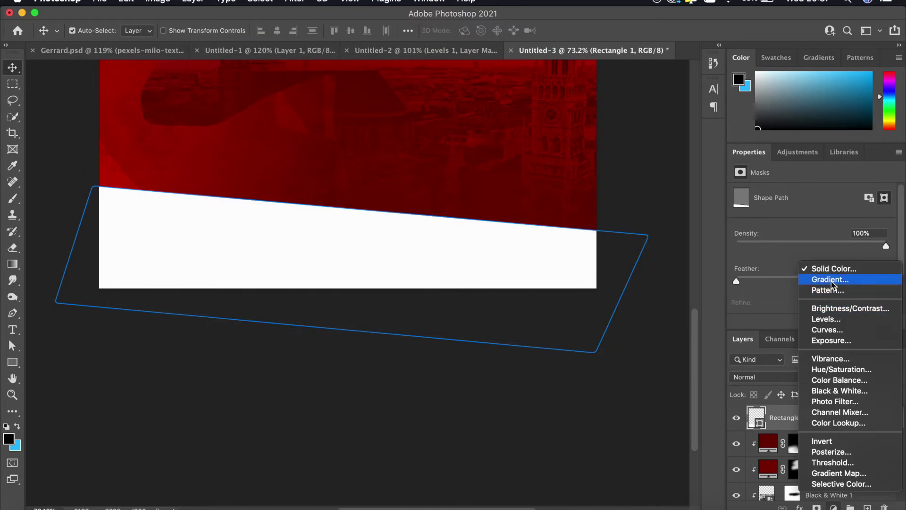
# Add a Gradient Fill layer running from dark to bright red
pyautogui.click(831, 279)
pyautogui.click(629, 222)
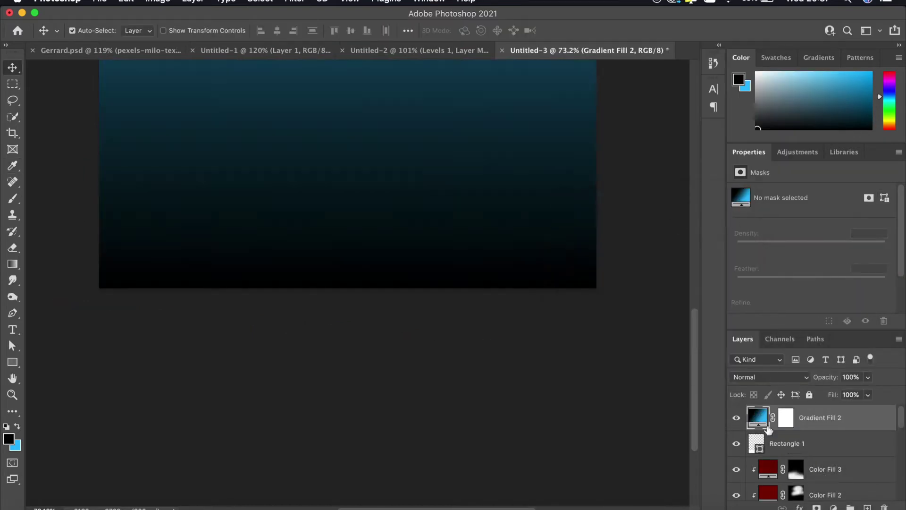
pyautogui.click(616, 297)
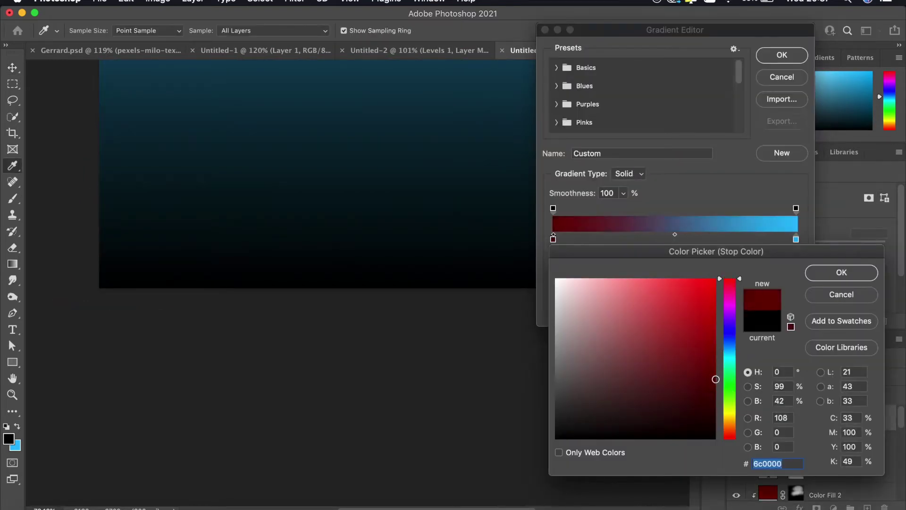
pyautogui.press('Return')
pyautogui.click(605, 298)
pyautogui.click(725, 293)
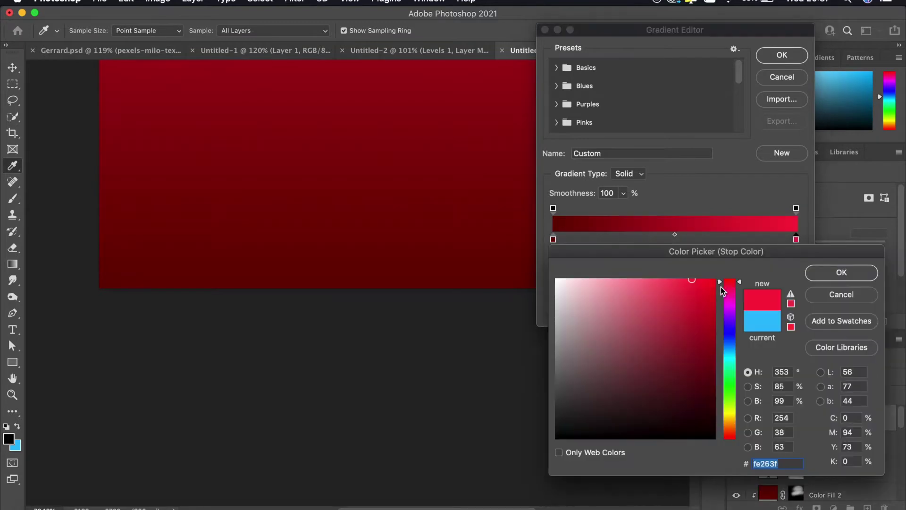
pyautogui.press('Return')
pyautogui.click(553, 239)
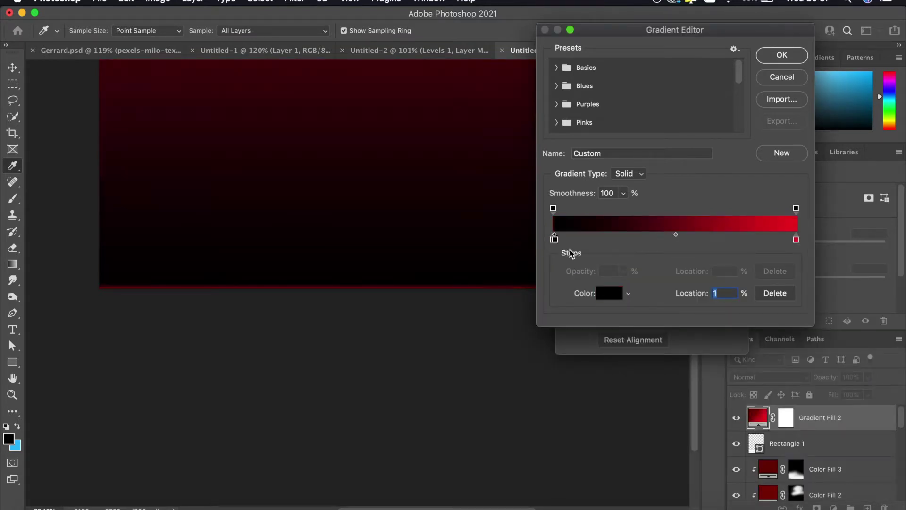
pyautogui.click(608, 295)
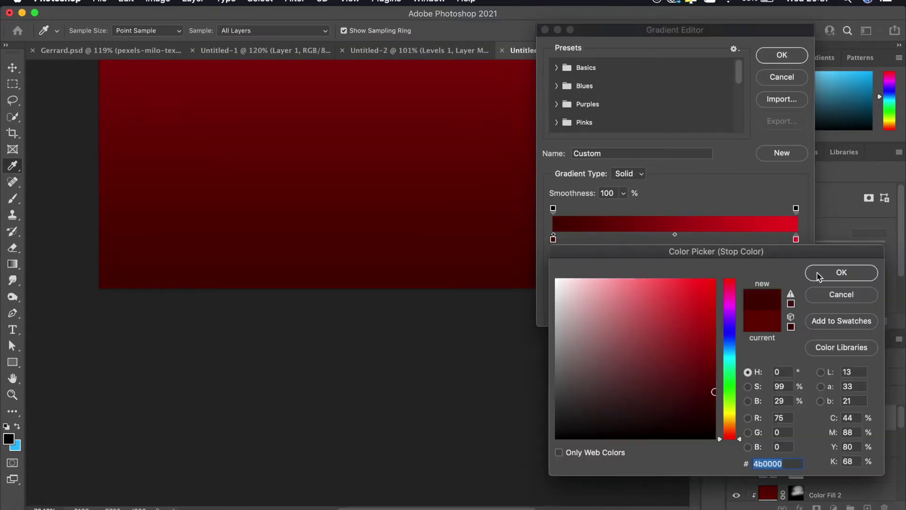
pyautogui.press('Return')
pyautogui.press('Return')
pyautogui.press('Return')
# Clip the gradient to Rectangle 1 and set its angle to 37.98°
pyautogui.press('super+alt+g')
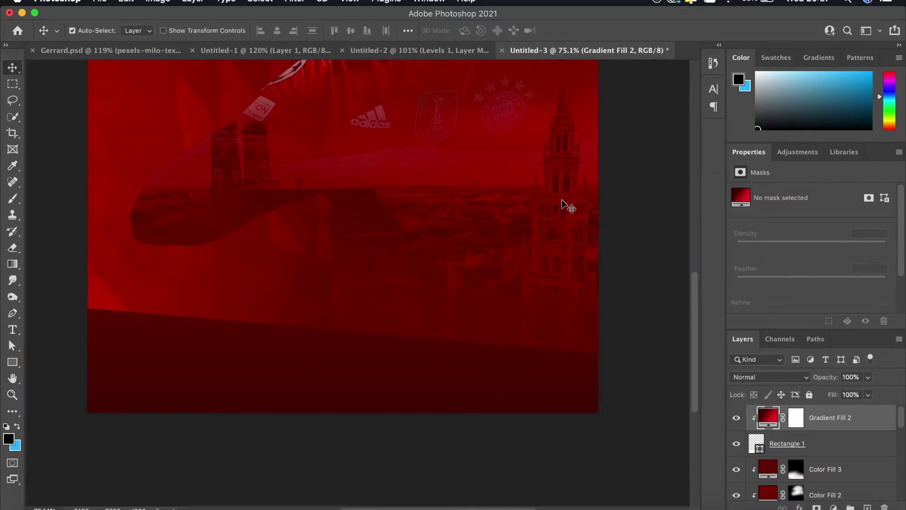
pyautogui.doubleClick(769, 422)
pyautogui.moveTo(608, 262); pyautogui.dragTo(622, 256)
pyautogui.press('Return')
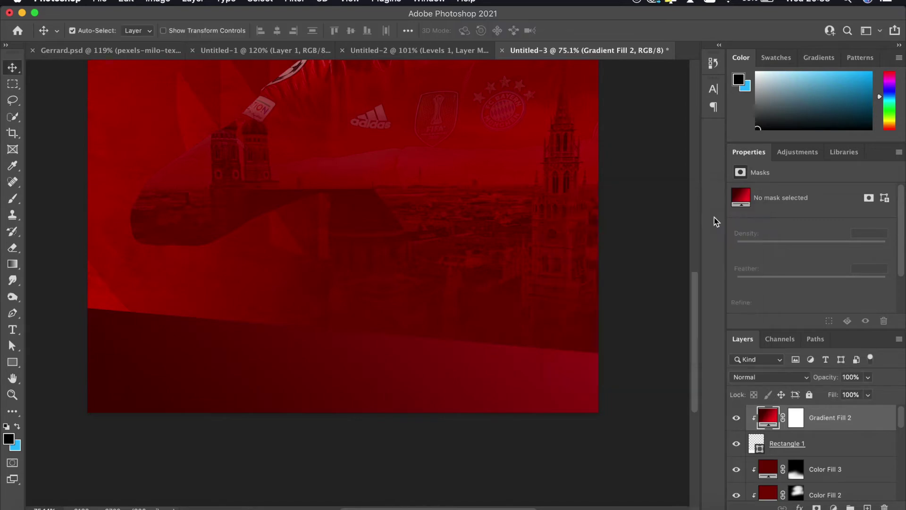
pyautogui.scroll(3, 293, 192)
pyautogui.scroll(-5, 404, 364)
pyautogui.scroll(5, 439, 372)
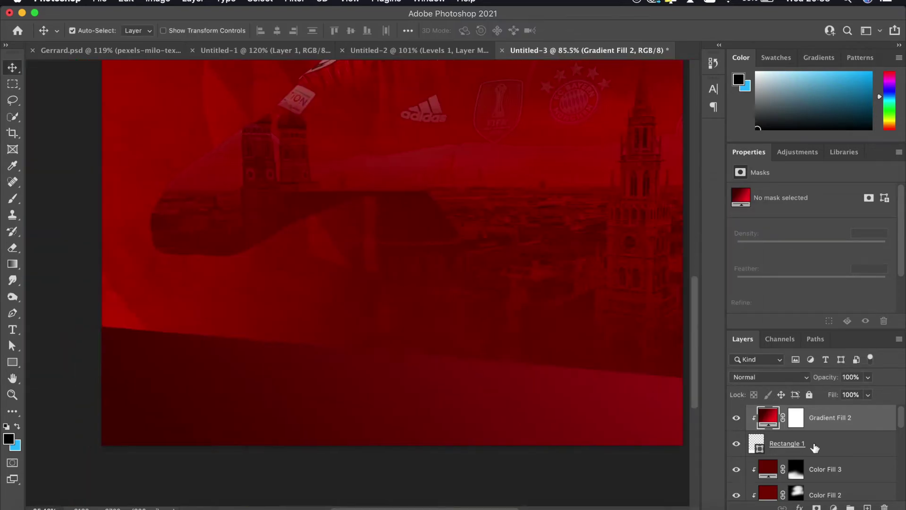
# Reshape the slanted band by lowering its top edge and adjusting its slope
pyautogui.hotkey('ctrl', 't')
pyautogui.moveTo(396, 323); pyautogui.dragTo(396, 367)
pyautogui.press('Return')
pyautogui.scroll(-5, 503, 347)
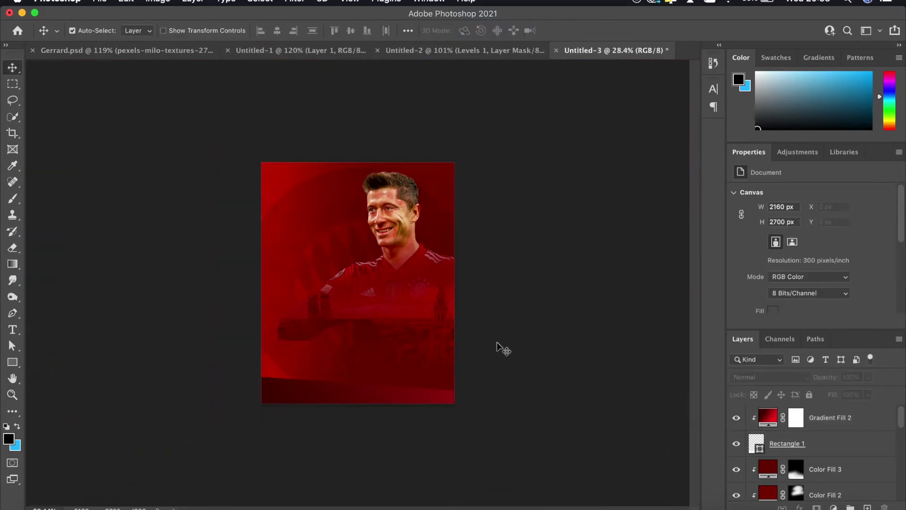
pyautogui.scroll(5, 566, 327)
pyautogui.scroll(-1, 562, 335)
pyautogui.scroll(-1, 562, 335)
pyautogui.hotkey('ctrl', 't')
pyautogui.moveTo(617, 326); pyautogui.dragTo(627, 229)
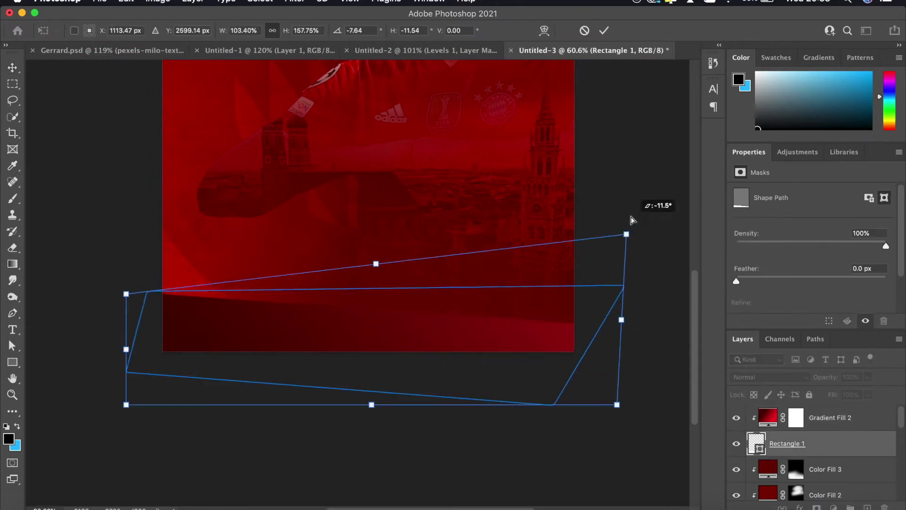
pyautogui.press('Return')
pyautogui.scroll(-5, 637, 208)
pyautogui.scroll(5, 637, 208)
# Fine-tune the band's position and fit the whole poster in the window
pyautogui.click(826, 443)
pyautogui.hotkey('ctrl', 't')
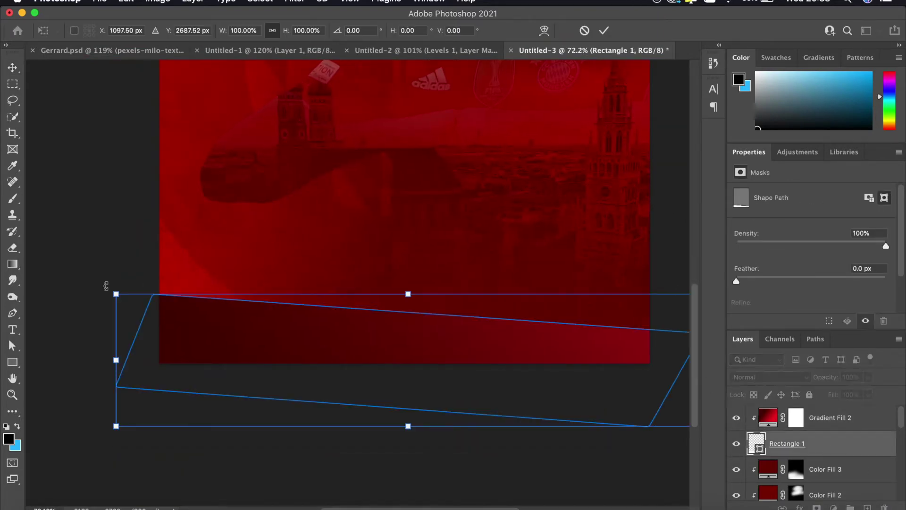
pyautogui.moveTo(115, 291); pyautogui.dragTo(112, 238)
pyautogui.press('Escape')
pyautogui.scroll(-3, 115, 238)
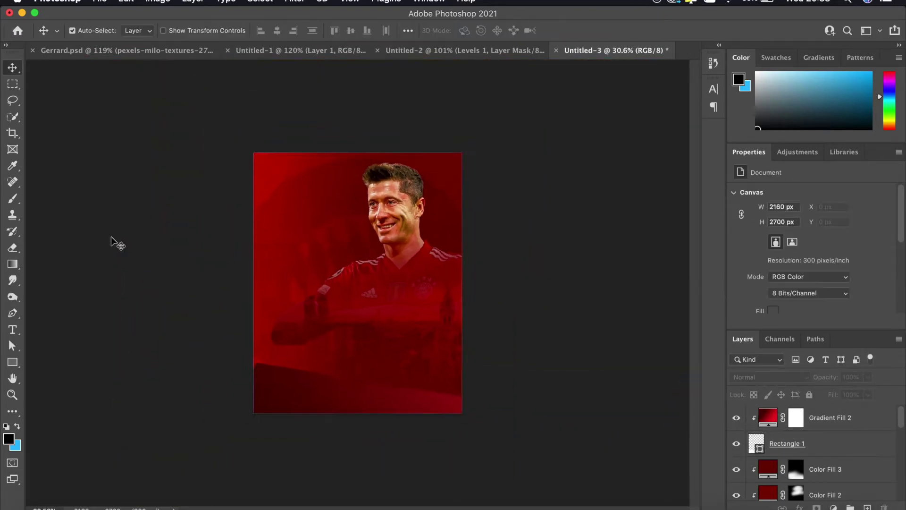
pyautogui.scroll(3, 116, 238)
pyautogui.hotkey('ctrl', 't')
pyautogui.moveTo(383, 329); pyautogui.dragTo(391, 329)
pyautogui.press('Return')
pyautogui.hotkey('ctrl', '0')
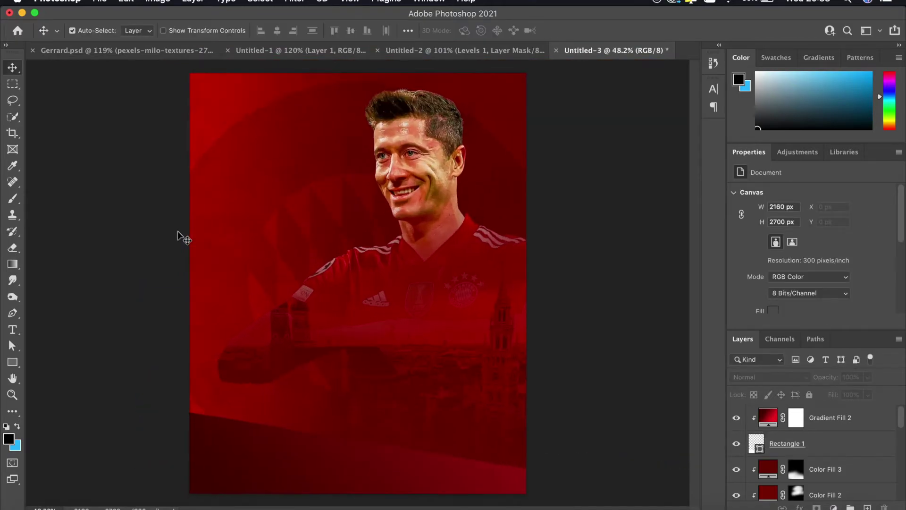
# Place a FootyRenders Lewandowski render, scaled to 719×1420 px, in the poster's lower centre
pyautogui.hotkey('ctrl', 'Right')
pyautogui.click(492, 25)
pyautogui.scroll(-5, 257, 334)
pyautogui.scroll(1, 372, 350)
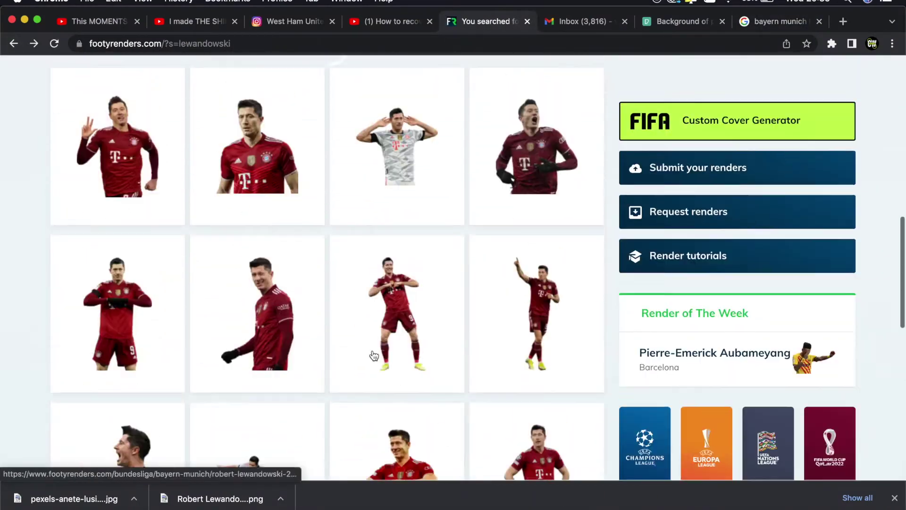
pyautogui.click(373, 350)
pyautogui.hotkey('ctrl', 'Left')
pyautogui.moveTo(527, 71); pyautogui.dragTo(419, 232)
pyautogui.moveTo(368, 264); pyautogui.dragTo(373, 285)
pyautogui.press('Return')
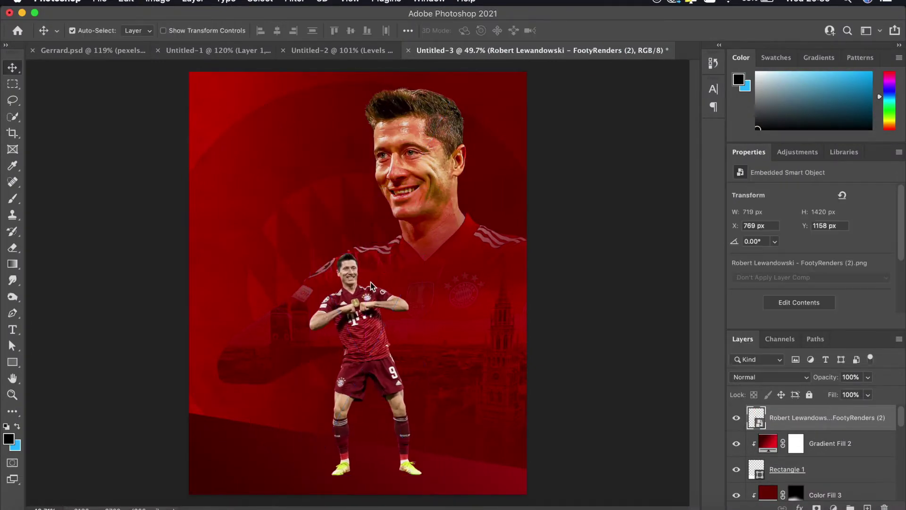
# Apply a Camera Raw filter to the render, raising its texture
pyautogui.scroll(3, 372, 285)
pyautogui.hotkey('ctrl', 'shift', 'a')
pyautogui.moveTo(723, 375); pyautogui.dragTo(745, 376)
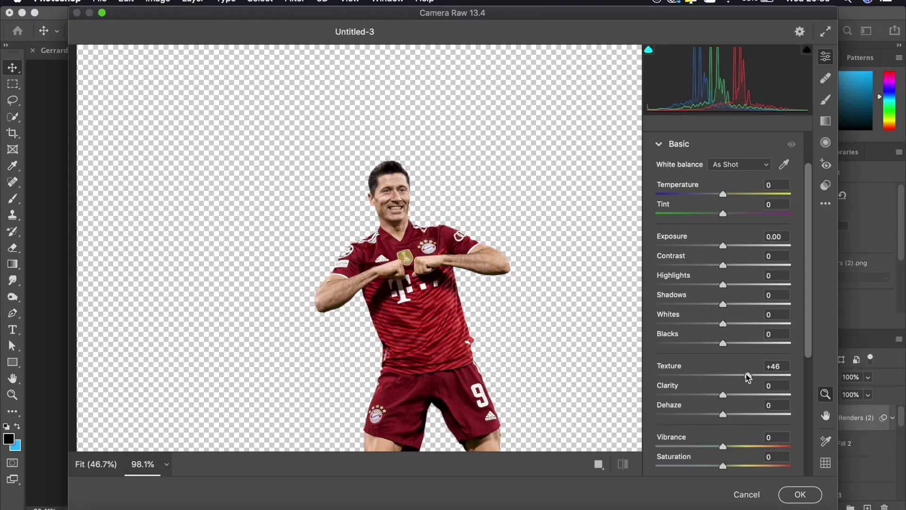
pyautogui.moveTo(713, 285); pyautogui.dragTo(711, 286)
pyautogui.scroll(-3, 721, 330)
pyautogui.moveTo(723, 373); pyautogui.dragTo(733, 375)
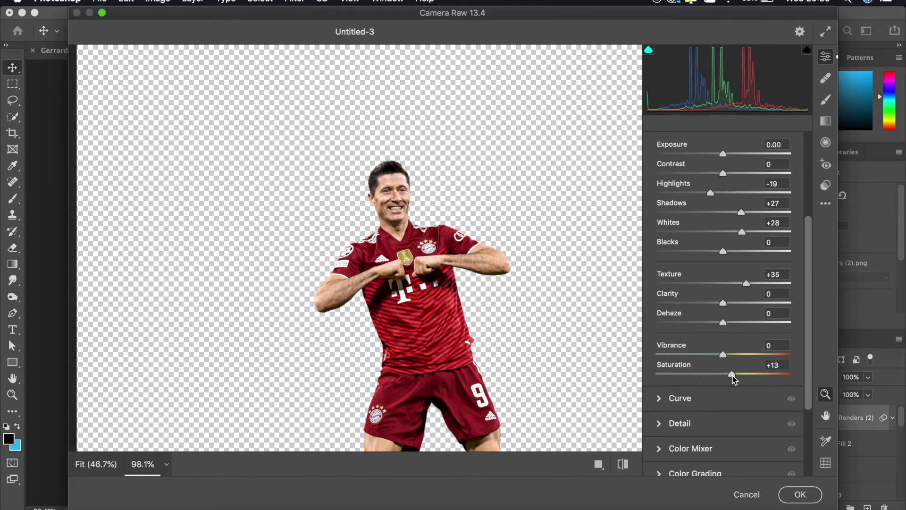
pyautogui.click(724, 398)
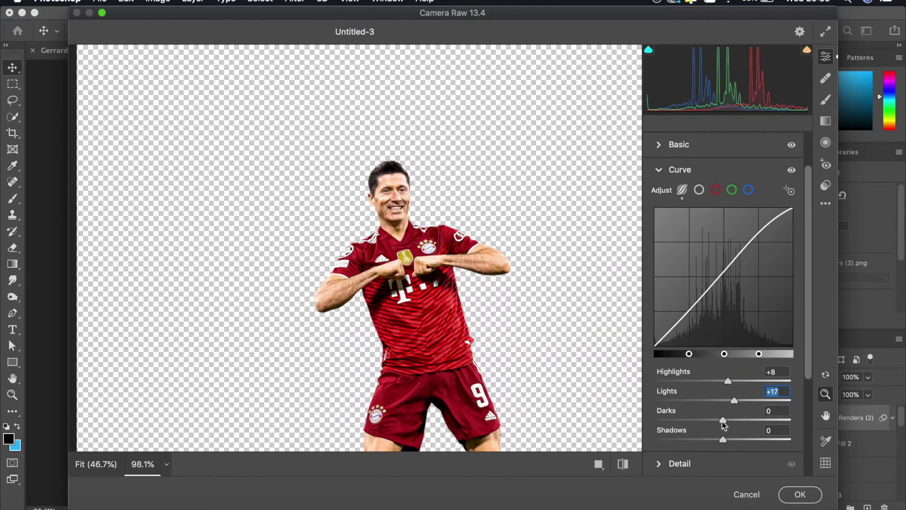
pyautogui.scroll(-3, 712, 384)
pyautogui.click(679, 384)
pyautogui.click(800, 494)
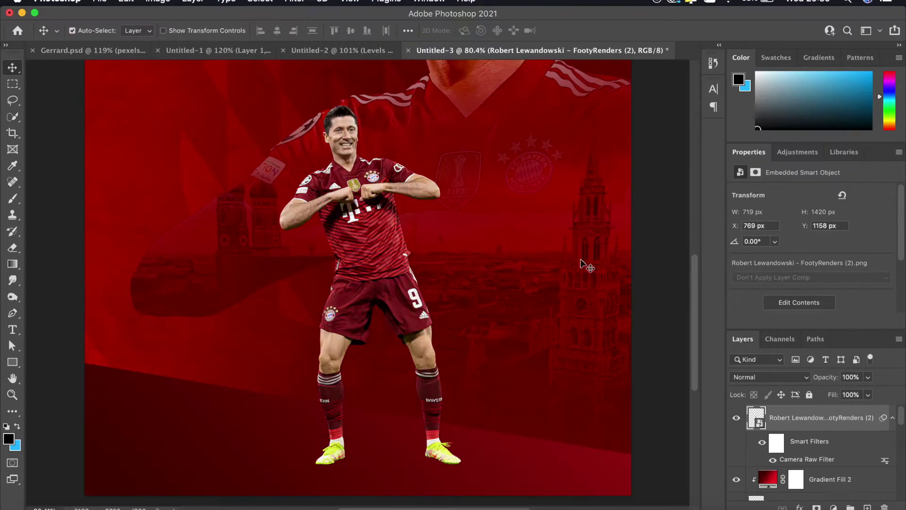
# Apply Shadows/Highlights with Shadows Amount 35% and add a Color Lookup adjustment layer
pyautogui.click(156, 0)
pyautogui.click(377, 245)
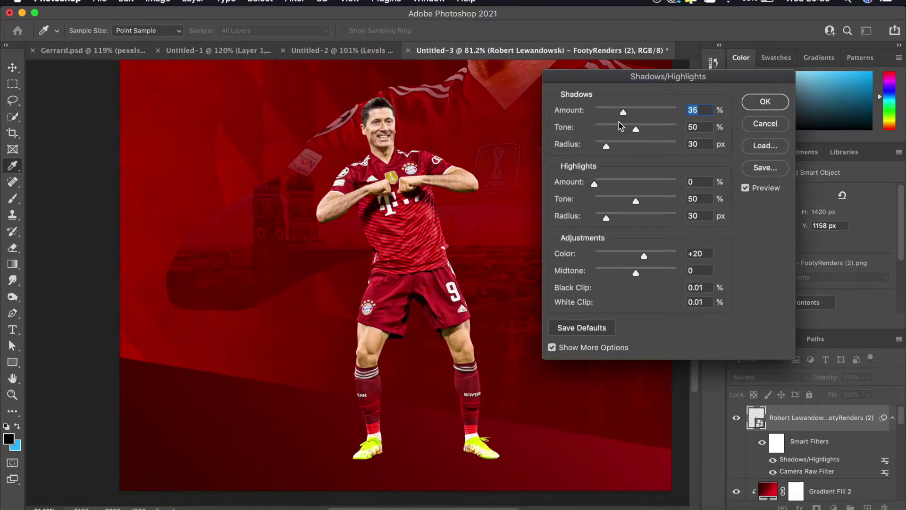
pyautogui.press('Return')
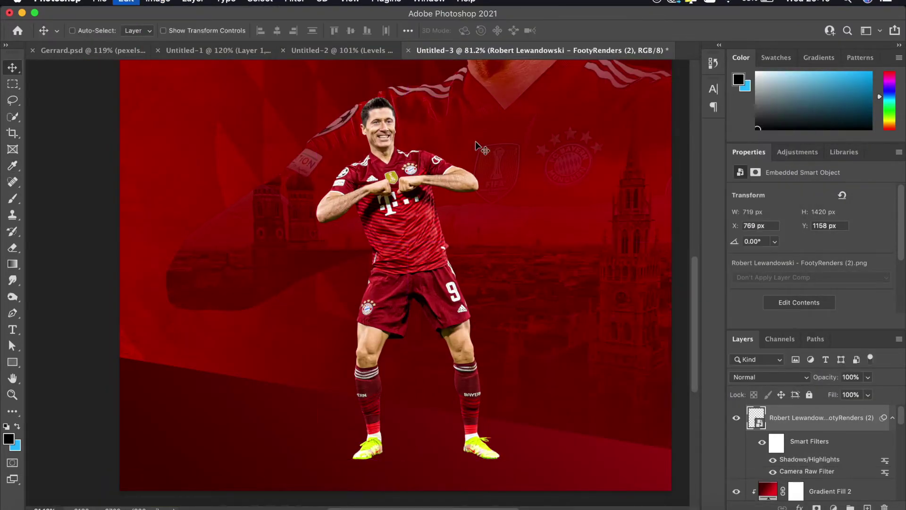
pyautogui.scroll(-1, 477, 143)
pyautogui.click(834, 506)
pyautogui.click(838, 423)
# Apply the 3Strip.look LUT in the Color Lookup adjustment on the dancing player
pyautogui.click(835, 193)
pyautogui.click(812, 209)
pyautogui.scroll(-3, 538, 224)
pyautogui.scroll(3, 538, 224)
# Add a Levels adjustment with the midtones darkened to about 0.90
pyautogui.click(834, 507)
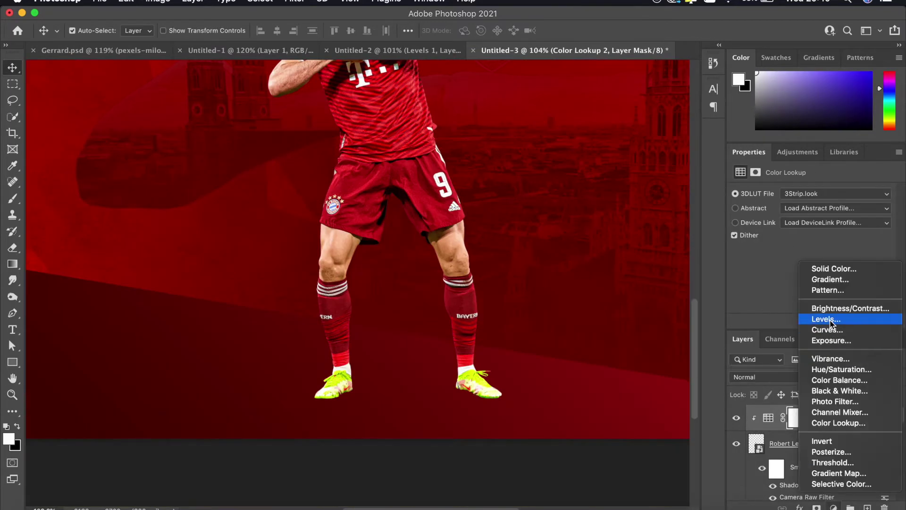
pyautogui.click(825, 317)
pyautogui.scroll(-3, 651, 319)
pyautogui.scroll(2, 651, 320)
pyautogui.moveTo(824, 287); pyautogui.dragTo(833, 286)
pyautogui.scroll(-3, 546, 218)
pyautogui.scroll(2, 546, 219)
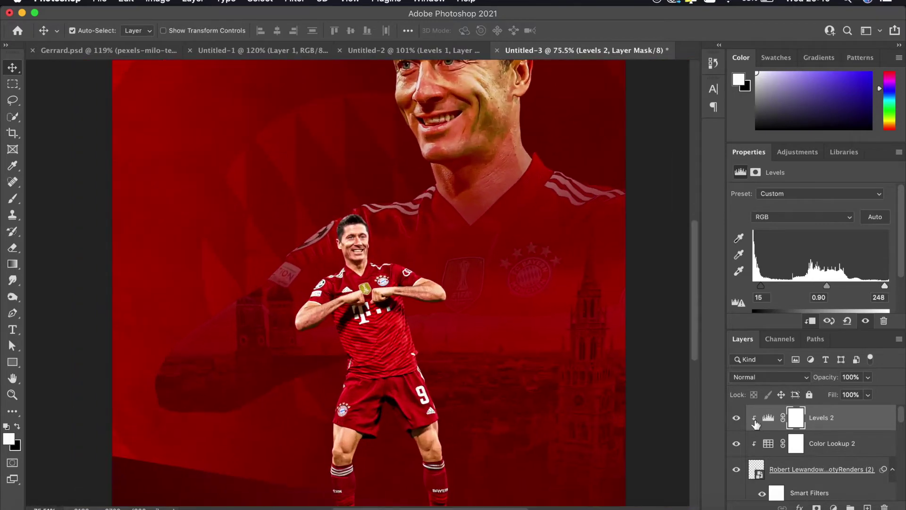
# Add a dark red Solid Color fill layer and lower its opacity to about 14%
pyautogui.click(833, 506)
pyautogui.click(766, 263)
pyautogui.moveTo(734, 291); pyautogui.dragTo(729, 279)
pyautogui.click(841, 272)
pyautogui.press('v')
pyautogui.click(769, 377)
pyautogui.press('Escape')
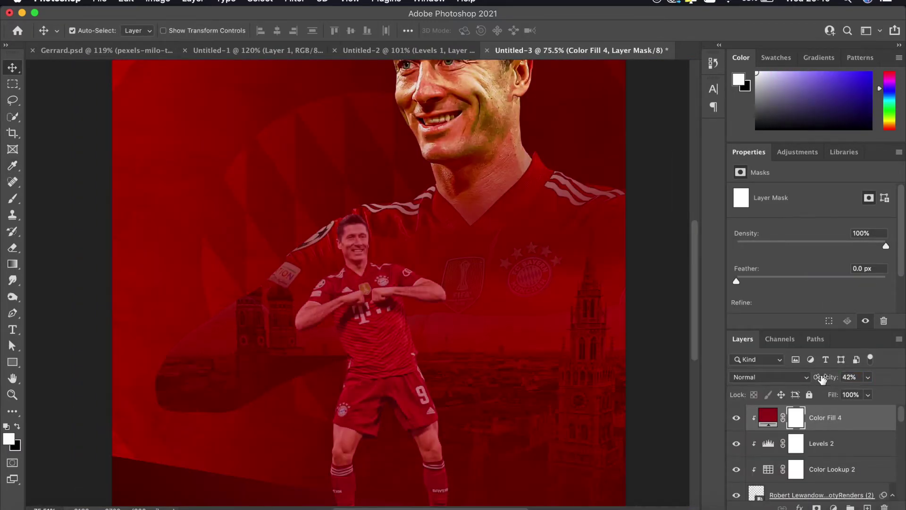
pyautogui.scroll(-3, 602, 320)
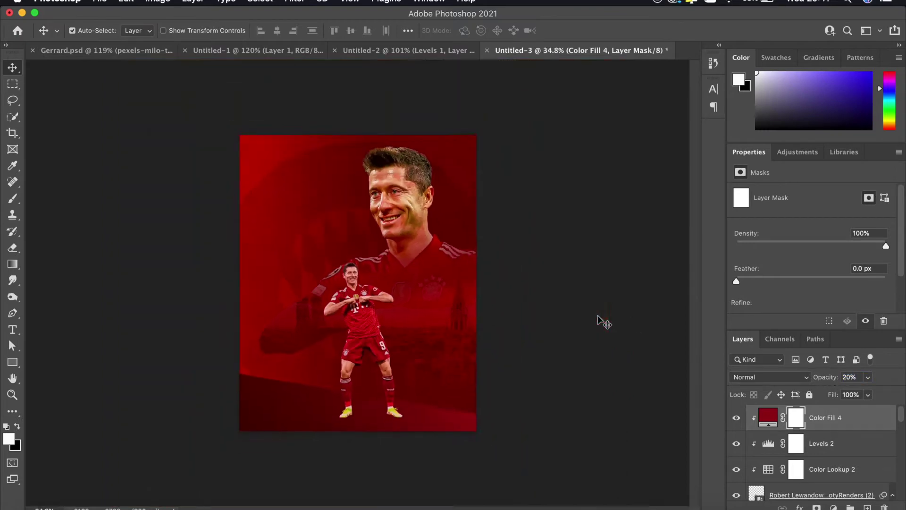
pyautogui.scroll(2, 602, 319)
pyautogui.moveTo(831, 378); pyautogui.dragTo(821, 378)
pyautogui.scroll(-2, 572, 304)
# Enlarge the dancing player and move it down and to the right with Free Transform
pyautogui.scroll(2, 613, 358)
pyautogui.click(594, 371)
pyautogui.hotkey('ctrl', 't')
pyautogui.click(546, 204)
pyautogui.moveTo(381, 223); pyautogui.dragTo(383, 189)
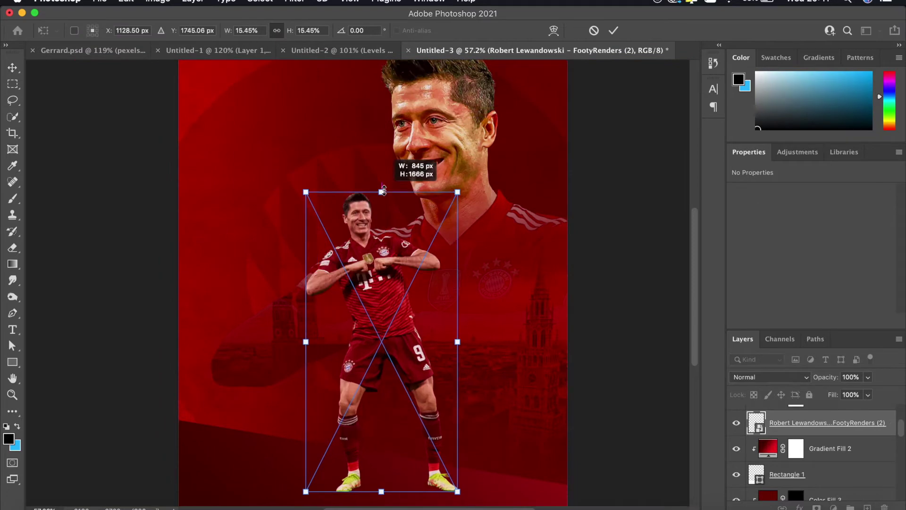
pyautogui.scroll(-3, 573, 281)
pyautogui.scroll(2, 572, 282)
pyautogui.hotkey('ctrl', 't')
pyautogui.click(528, 212)
pyautogui.moveTo(347, 325); pyautogui.dragTo(445, 332)
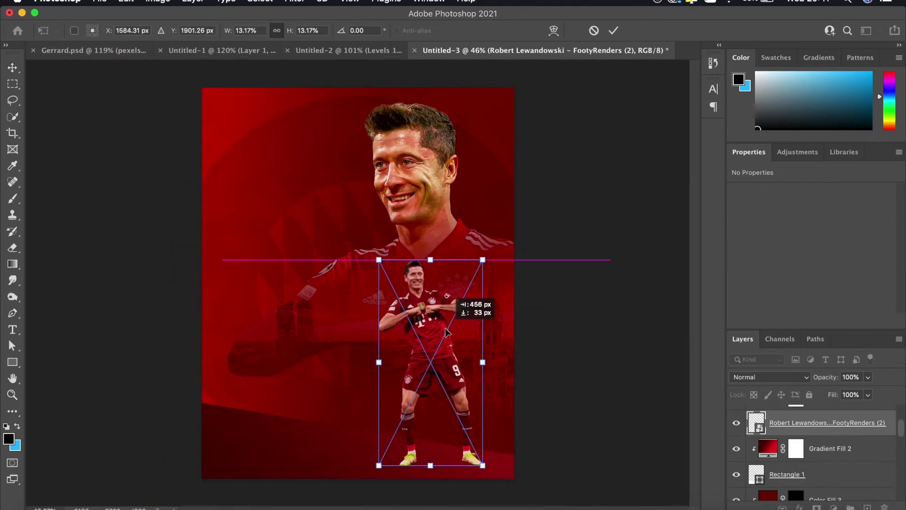
pyautogui.press('Return')
# Reselect the dancing player layer and recommit its transform
pyautogui.scroll(2, 552, 333)
pyautogui.click(486, 263)
pyautogui.scroll(3, 825, 426)
pyautogui.click(825, 422)
pyautogui.hotkey('ctrl', 't')
pyautogui.click(542, 204)
pyautogui.press('Return')
pyautogui.scroll(-3, 471, 258)
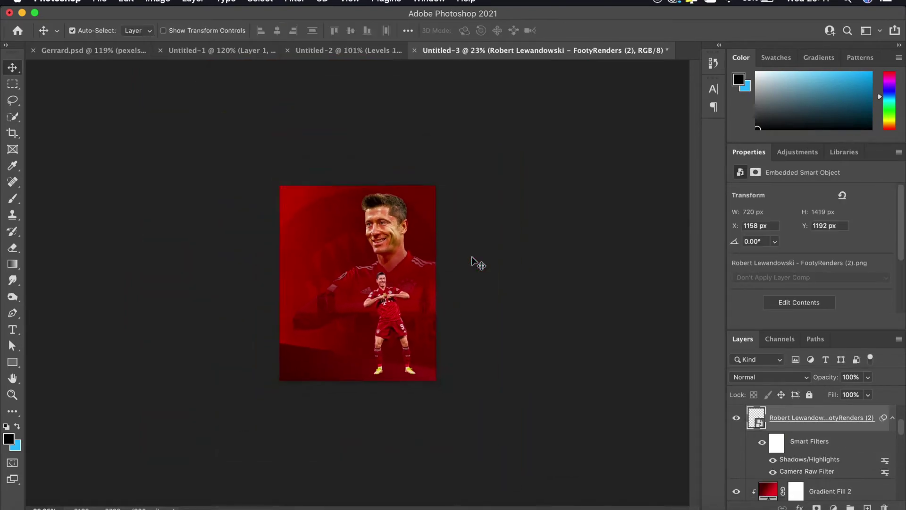
pyautogui.scroll(2, 471, 258)
# Download the finger-sign Lewandowski render from footyrenders in Chrome
pyautogui.press('super+Tab')
pyautogui.press('super+bracketleft')
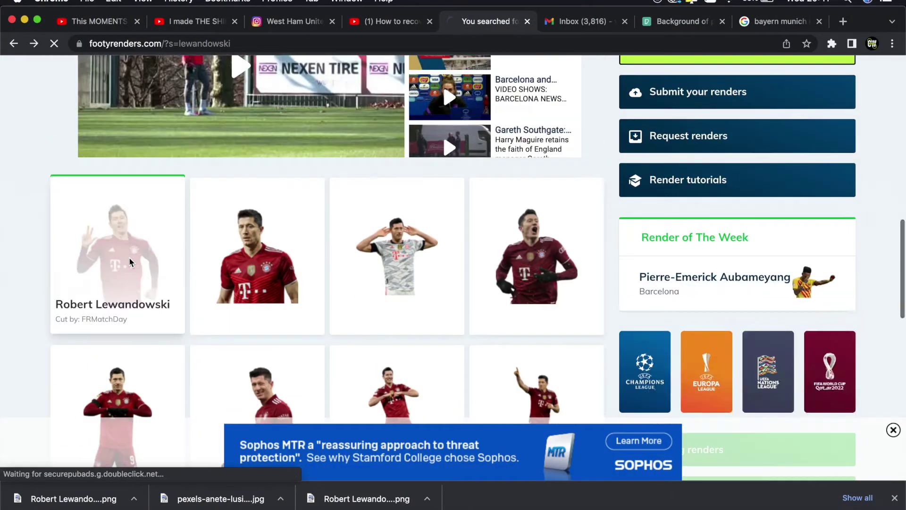
pyautogui.click(129, 257)
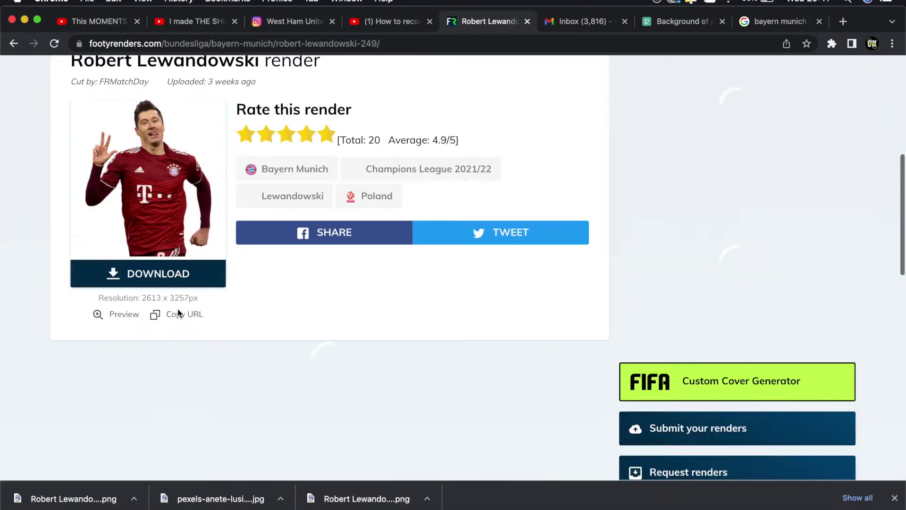
pyautogui.click(158, 275)
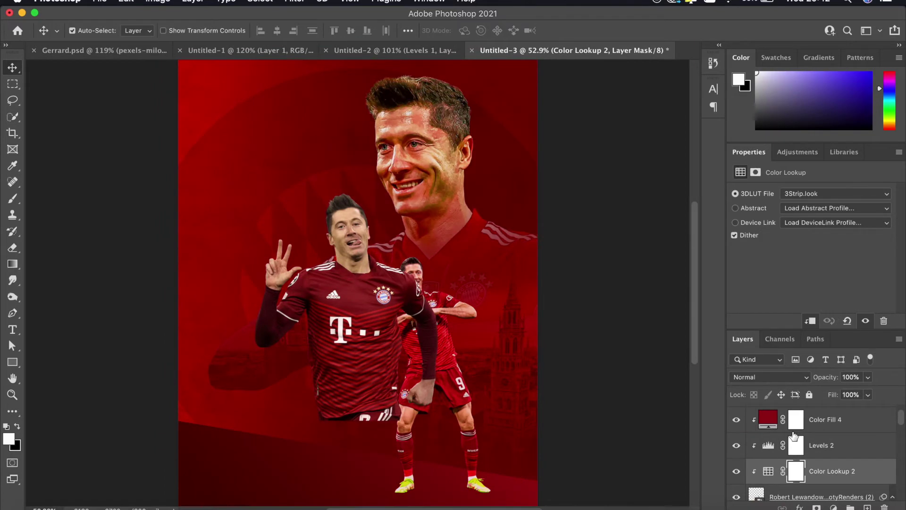
# Apply Camera Raw tone-curve adjustments and Shadows/Highlights to the finger-sign render
pyautogui.click(294, 2)
pyautogui.click(327, 95)
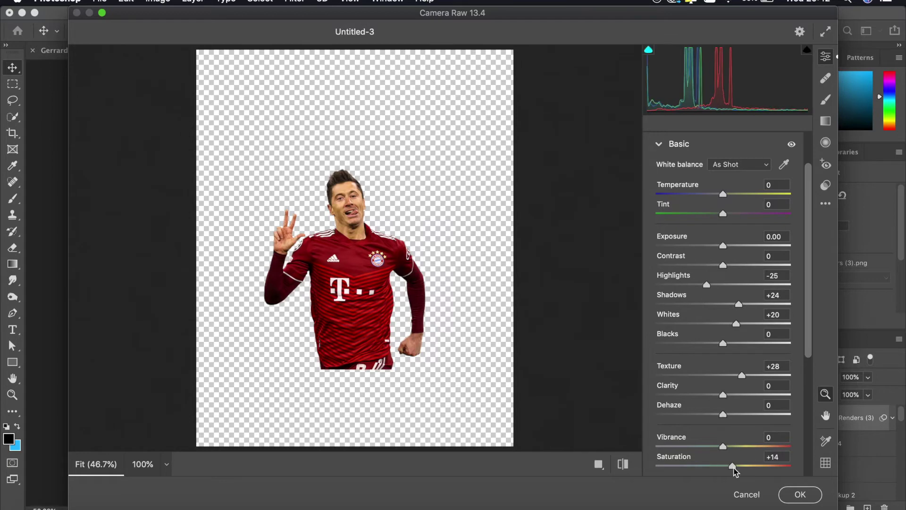
pyautogui.scroll(-3, 725, 300)
pyautogui.click(732, 416)
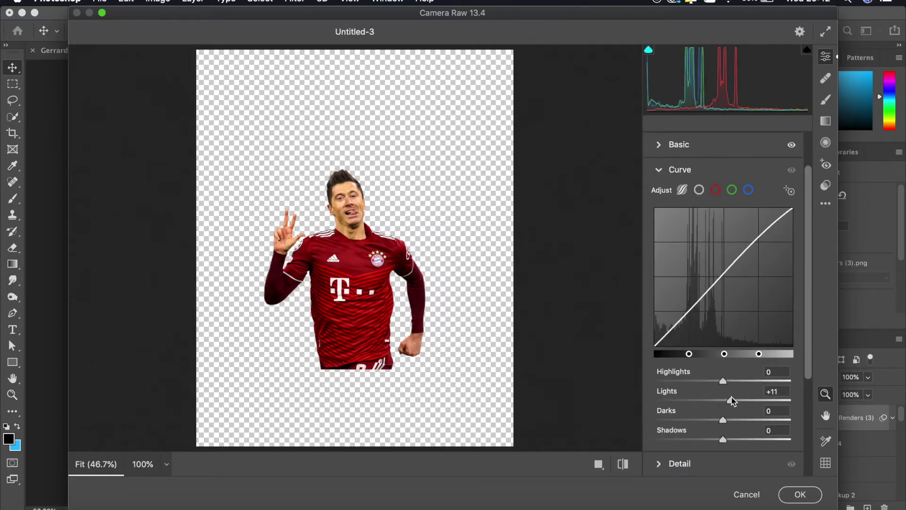
pyautogui.press('Return')
pyautogui.click(160, 2)
pyautogui.click(324, 295)
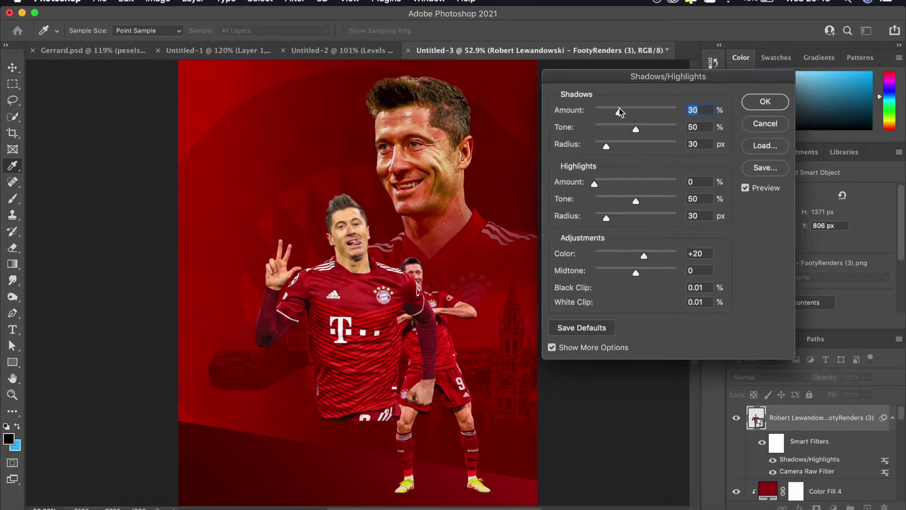
pyautogui.press('Return')
# Add clipped Color Lookup (3Strip.look) and Levels (12/0.89/246) adjustment layers
pyautogui.rightClick(785, 427)
pyautogui.click(833, 507)
pyautogui.click(838, 422)
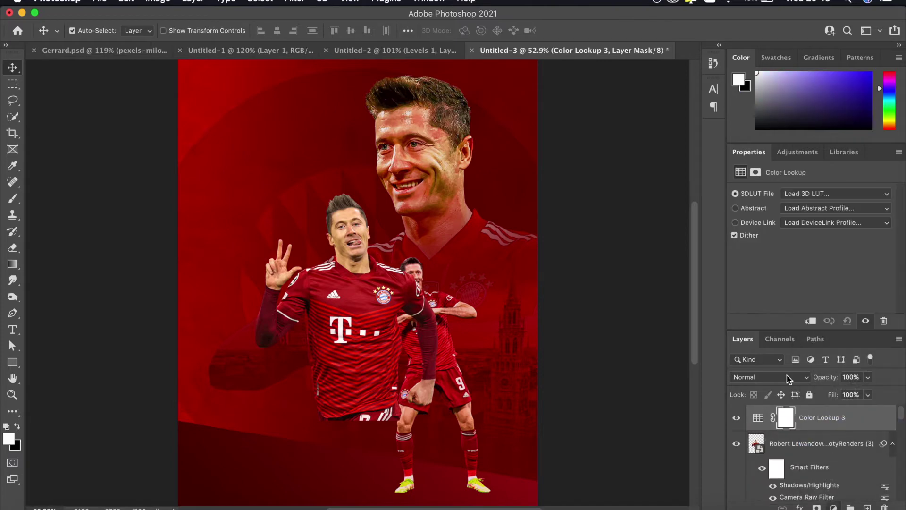
pyautogui.click(835, 194)
pyautogui.click(811, 212)
pyautogui.click(833, 508)
pyautogui.click(825, 319)
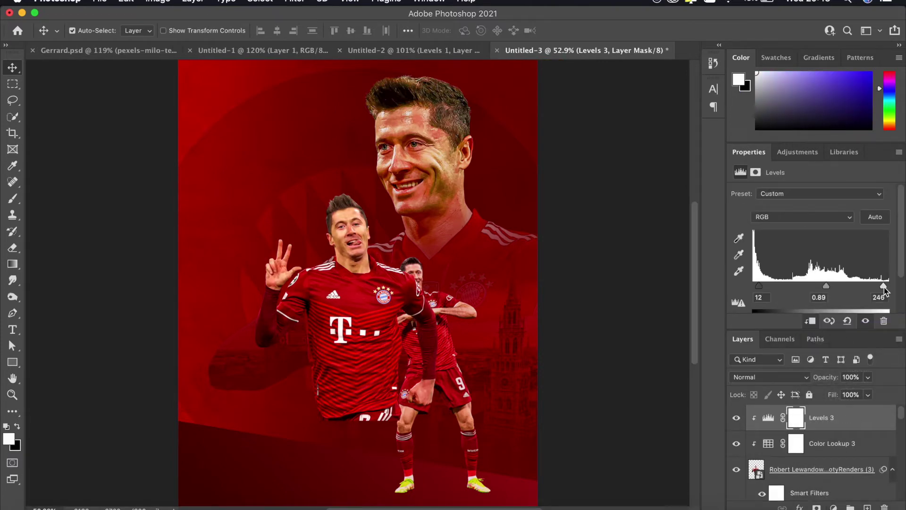
# Move the finger-sign render's layers beneath the dancing player
pyautogui.scroll(-1, 821, 425)
pyautogui.click(823, 439)
pyautogui.hotkey('ctrl', 't')
pyautogui.press('Return')
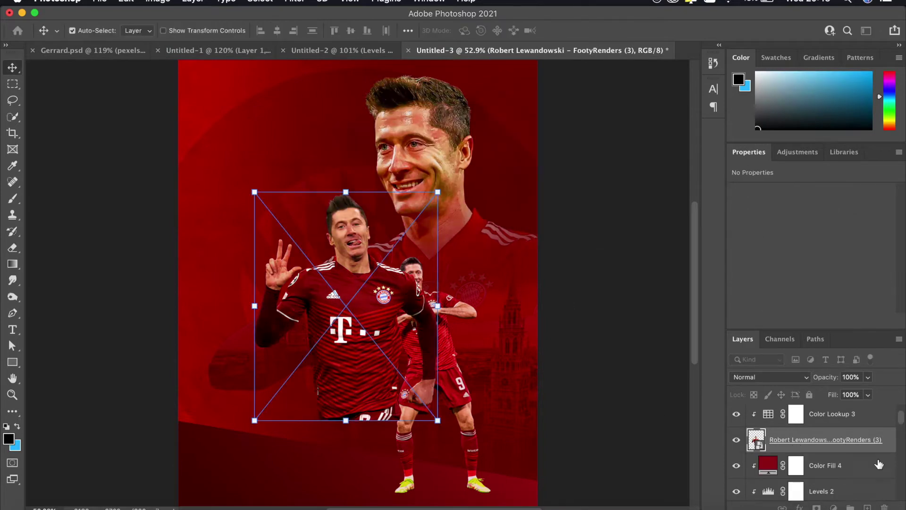
pyautogui.press('Return')
pyautogui.moveTo(821, 455); pyautogui.dragTo(794, 385)
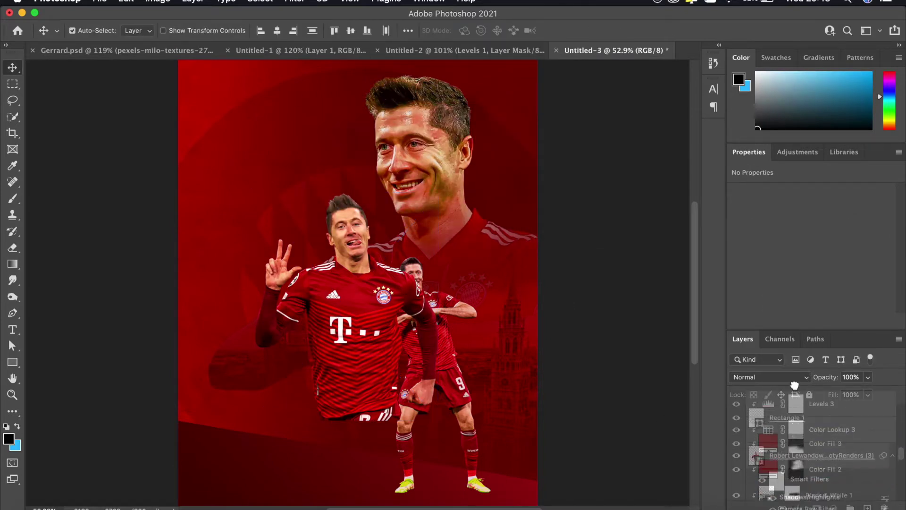
# Add a layer mask to the finger-sign render and pick the Brush with default black
pyautogui.scroll(-2, 352, 290)
pyautogui.scroll(5, 356, 290)
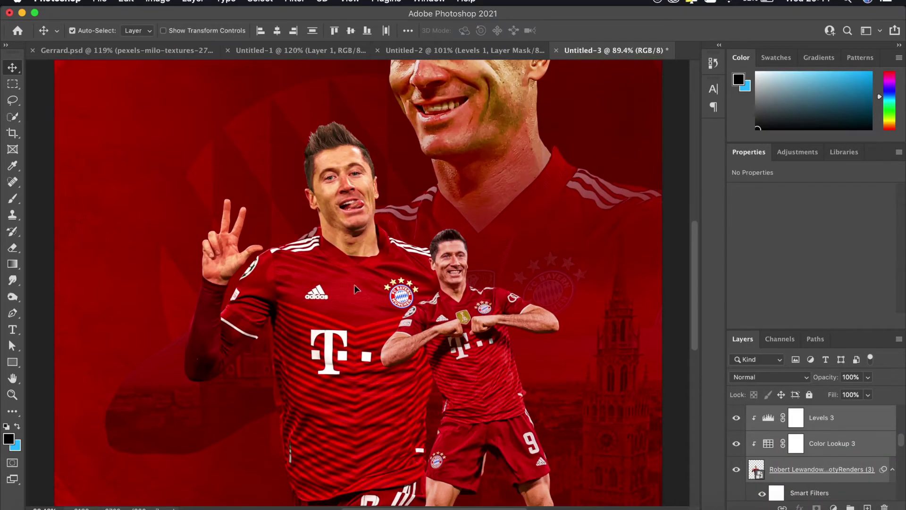
pyautogui.scroll(3, 356, 290)
pyautogui.scroll(-5, 357, 290)
pyautogui.scroll(3, 356, 290)
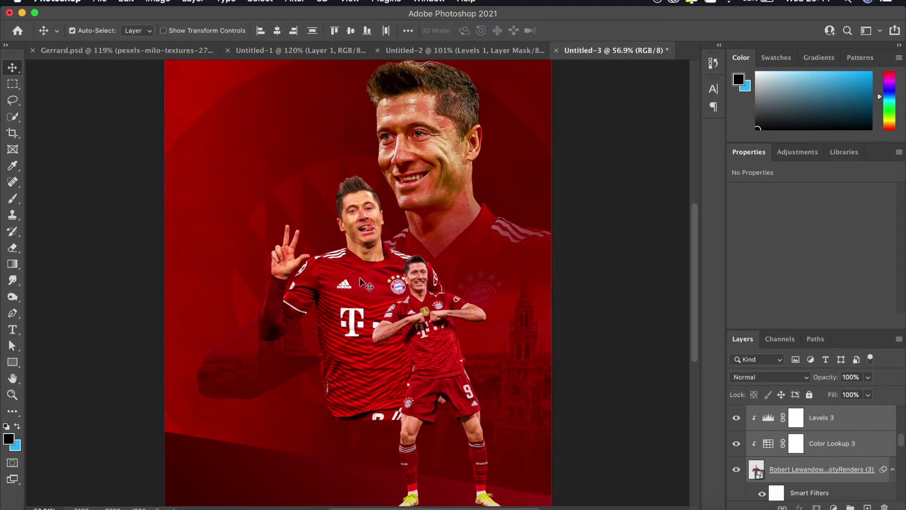
pyautogui.scroll(3, 356, 290)
pyautogui.click(821, 469)
pyautogui.scroll(-1, 835, 503)
pyautogui.click(817, 507)
pyautogui.press('b')
pyautogui.press('d')
# Paint black on the mask to fade the render's lower body into the red background
pyautogui.scroll(-3, 322, 413)
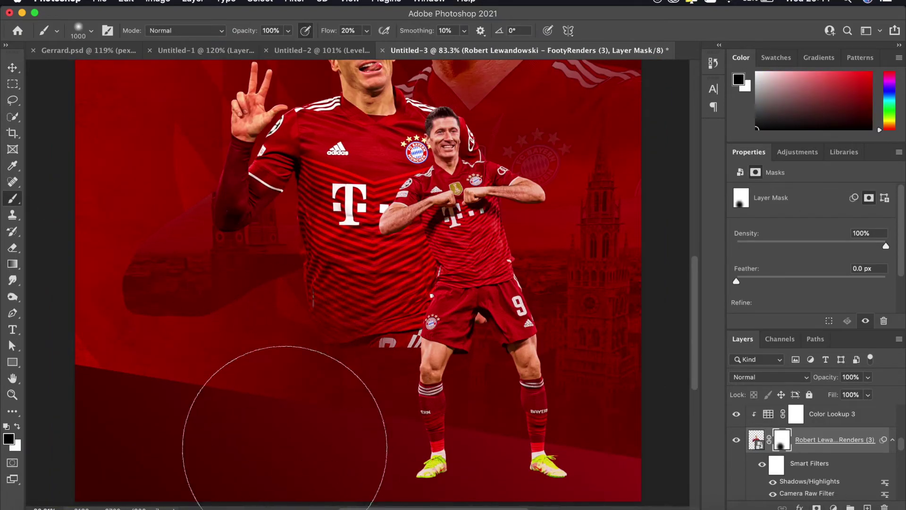
pyautogui.scroll(-1, 314, 299)
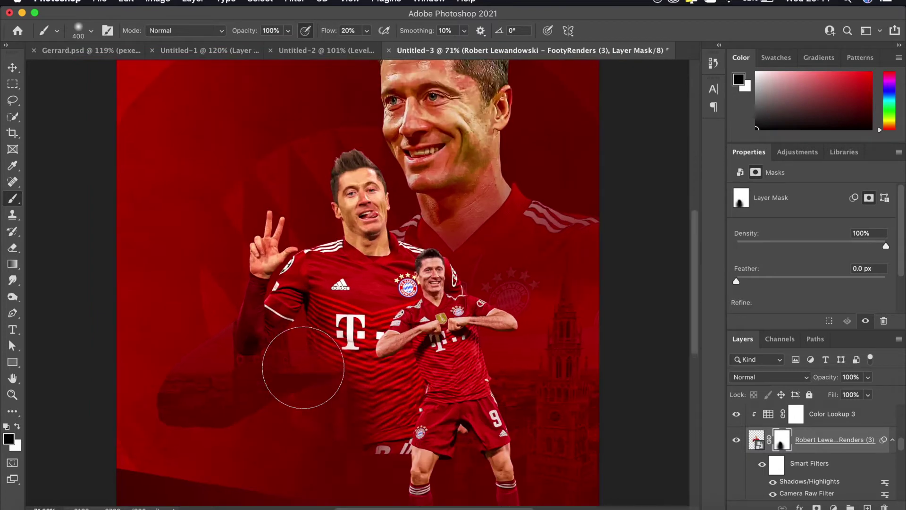
pyautogui.press(']')
pyautogui.press(']')
pyautogui.press(']')
pyautogui.scroll(-2, 283, 308)
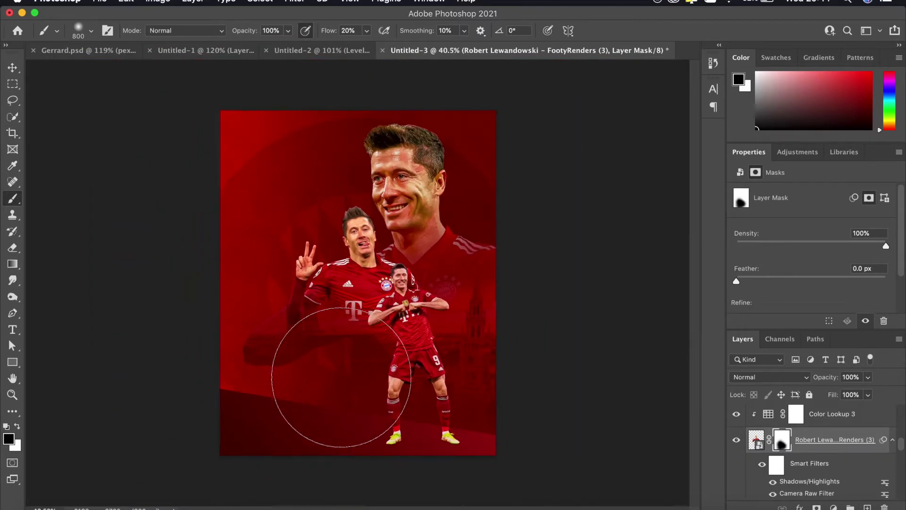
pyautogui.scroll(2, 328, 370)
pyautogui.scroll(2, 320, 352)
pyautogui.press('[')
pyautogui.press('[')
pyautogui.press('[')
pyautogui.scroll(1, 279, 360)
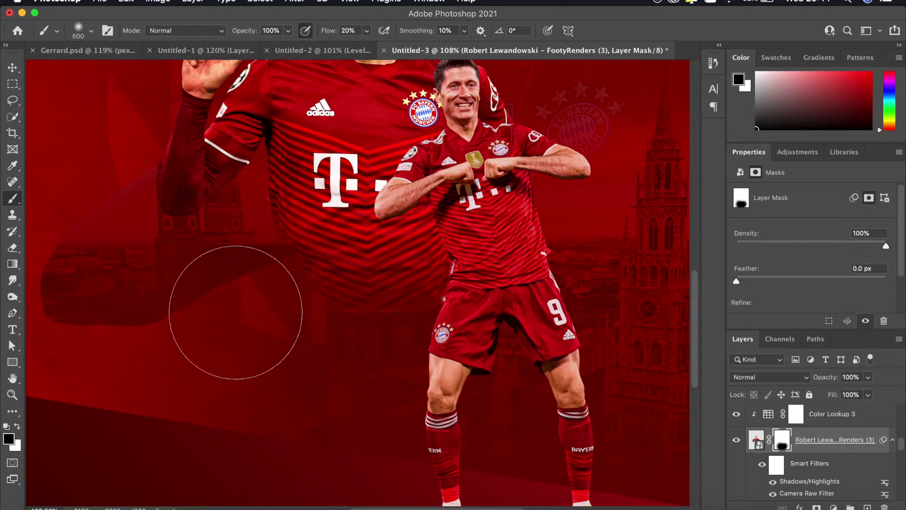
pyautogui.scroll(-3, 546, 333)
pyautogui.scroll(-3, 541, 374)
pyautogui.scroll(4, 536, 374)
pyautogui.scroll(2, 213, 302)
pyautogui.press('[')
pyautogui.press('x')
pyautogui.press('[')
pyautogui.press('[')
pyautogui.press('[')
pyautogui.press('x')
pyautogui.scroll(-2, 302, 331)
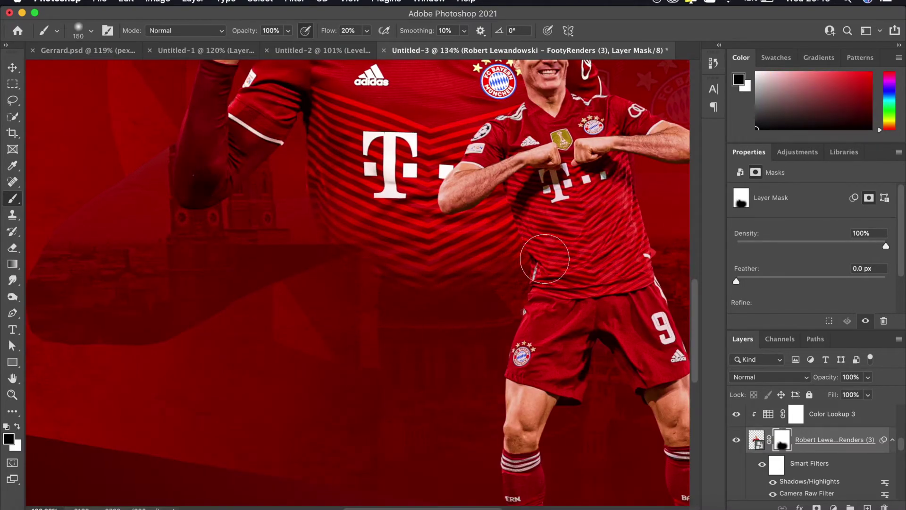
pyautogui.scroll(-5, 439, 364)
pyautogui.scroll(3, 438, 364)
pyautogui.scroll(-1, 440, 364)
pyautogui.scroll(5, 440, 364)
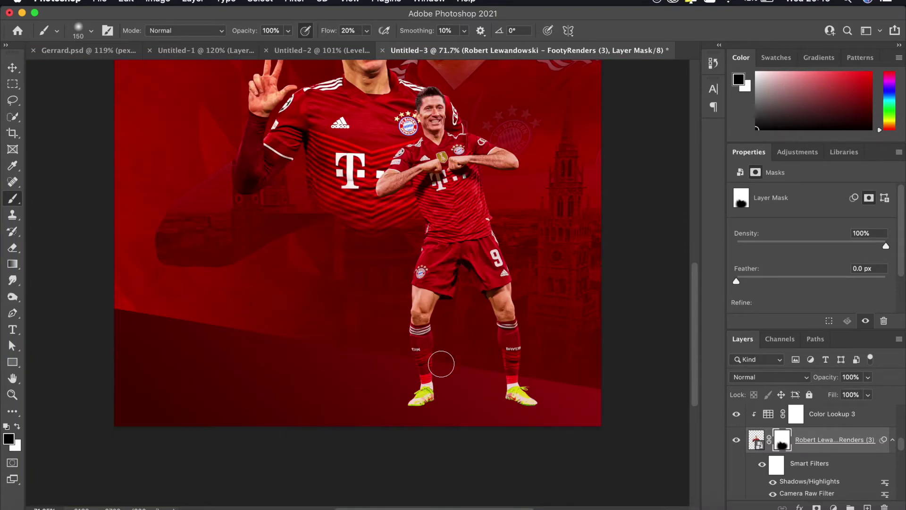
pyautogui.scroll(1, 387, 269)
# Touch up the mask edges and commit the stadium photo placement at the top
pyautogui.press('x')
pyautogui.scroll(-3, 411, 238)
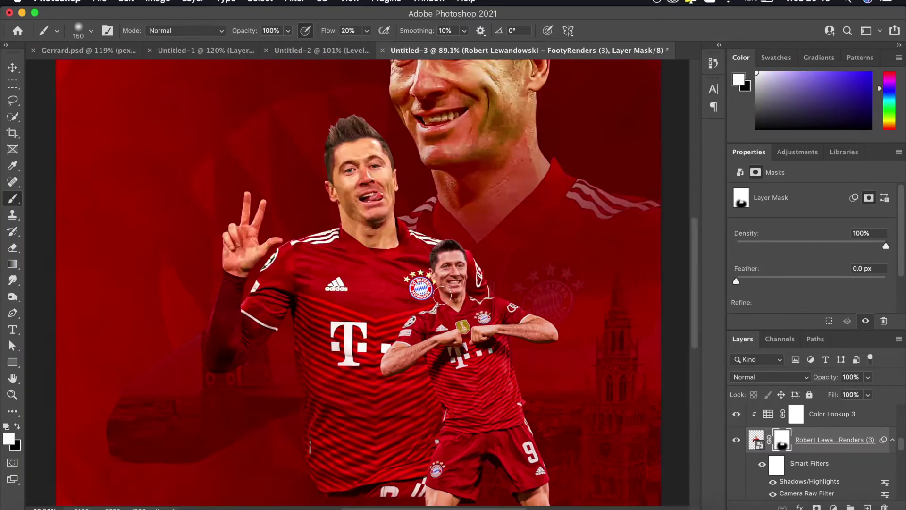
pyautogui.scroll(3, 411, 237)
pyautogui.press(']')
pyautogui.press(']')
pyautogui.press(']')
pyautogui.press('x')
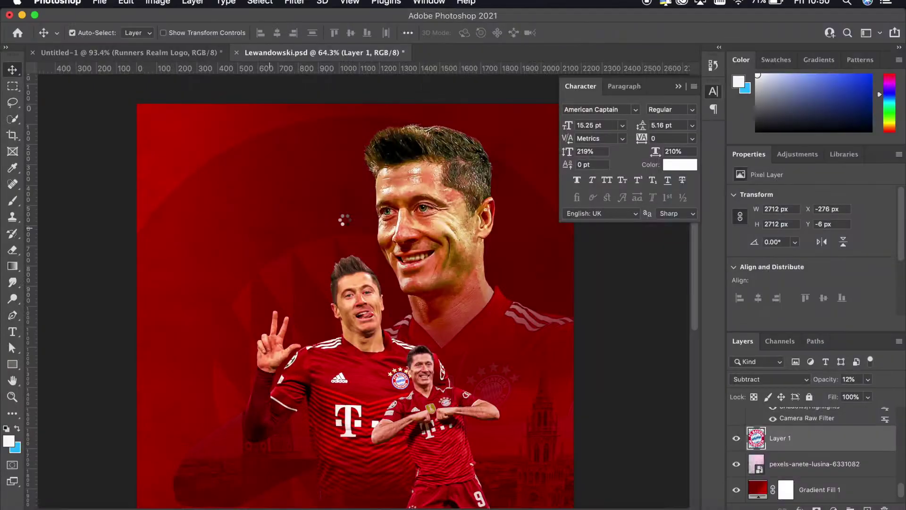
pyautogui.press('Return')
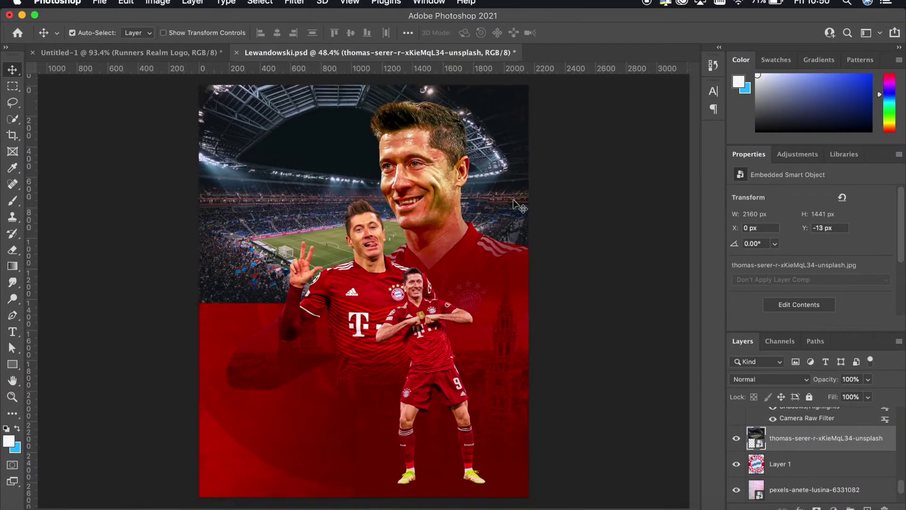
pyautogui.moveTo(196, 81); pyautogui.dragTo(170, 75)
pyautogui.press('Return')
pyautogui.click(755, 379)
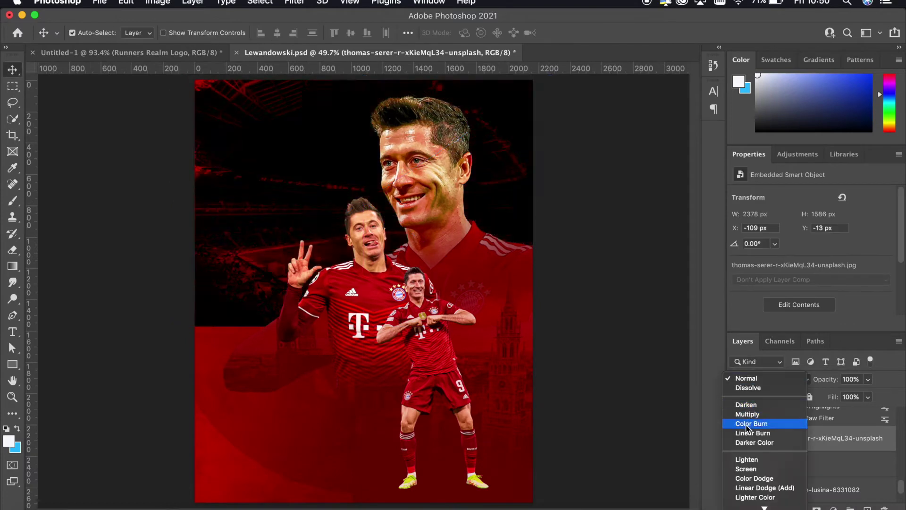
pyautogui.click(746, 440)
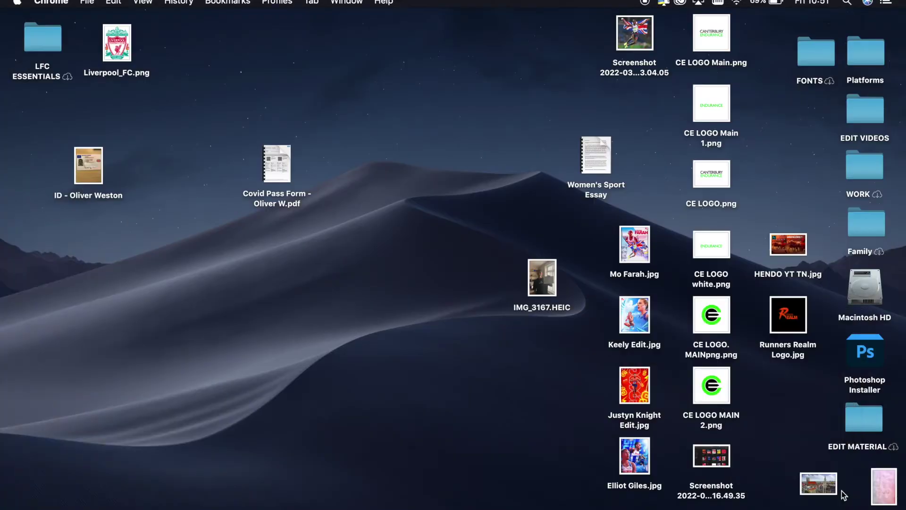
pyautogui.doubleClick(863, 418)
# Place pexels-la-miko-3616764.jpg onto the poster and resize it to cover the canvas
pyautogui.scroll(-3, 458, 228)
pyautogui.moveTo(588, 368); pyautogui.dragTo(674, 381)
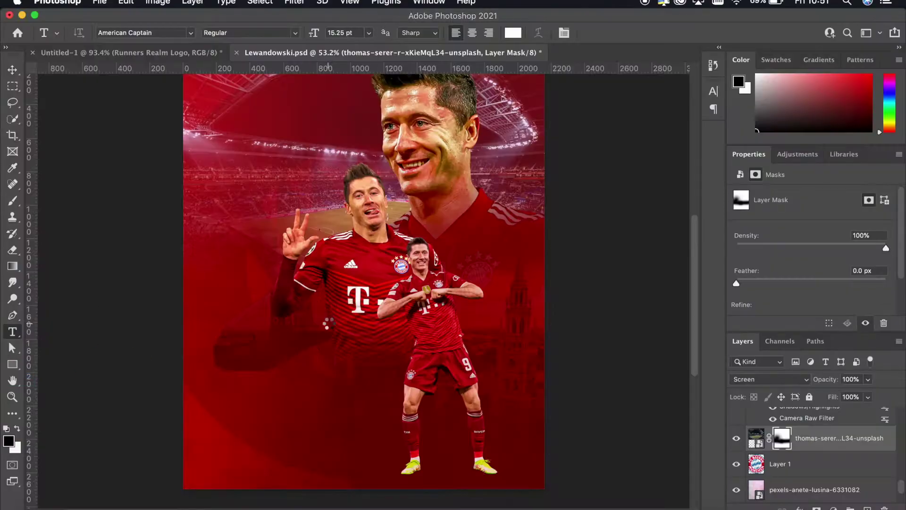
pyautogui.moveTo(676, 327); pyautogui.dragTo(452, 255)
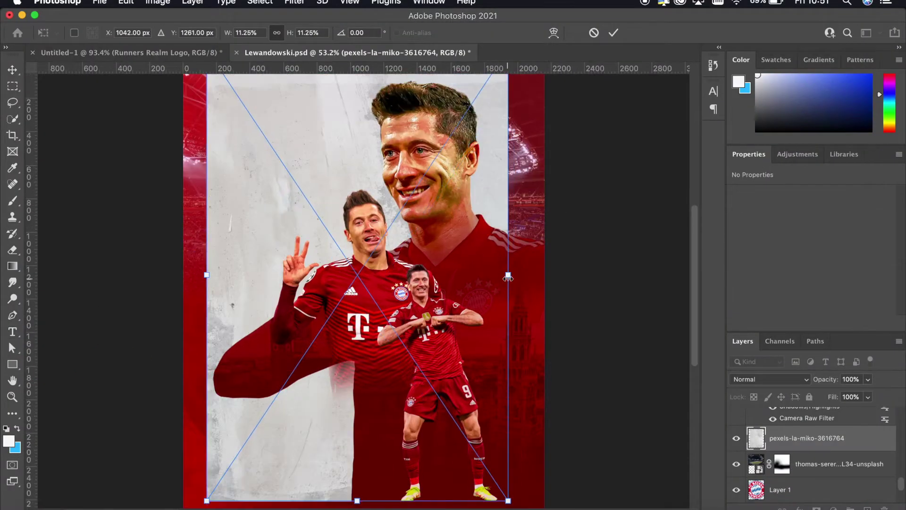
pyautogui.press('Return')
# Set the texture's blend mode to Color Burn, after briefly trying Divide
pyautogui.click(769, 379)
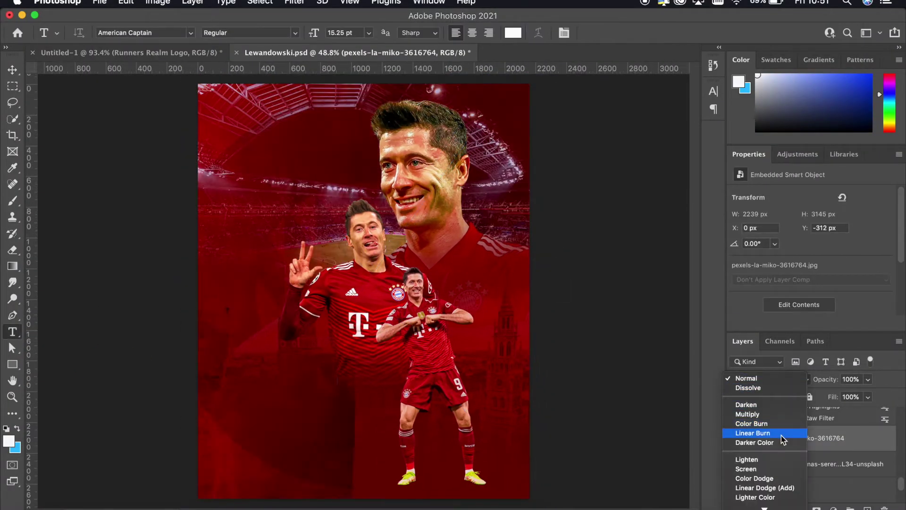
pyautogui.click(774, 424)
pyautogui.hotkey('ctrl', 't')
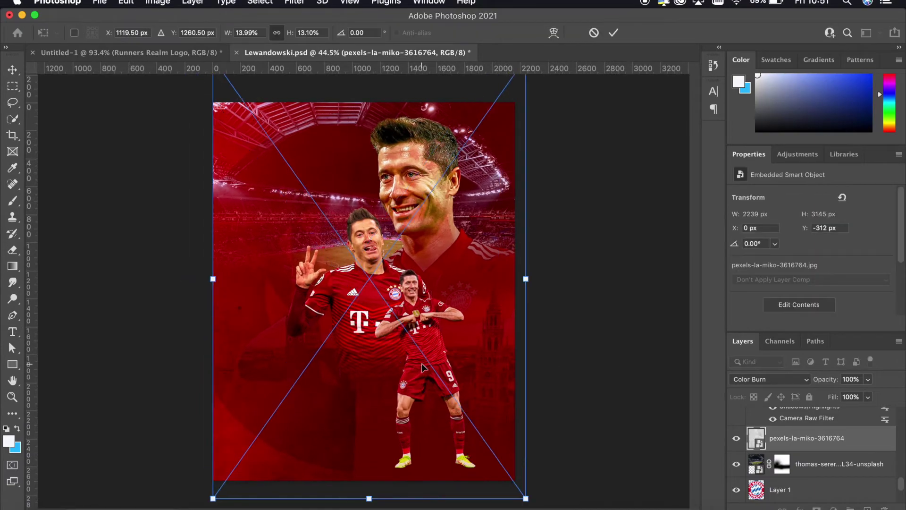
pyautogui.press('Return')
pyautogui.click(769, 379)
pyautogui.click(738, 444)
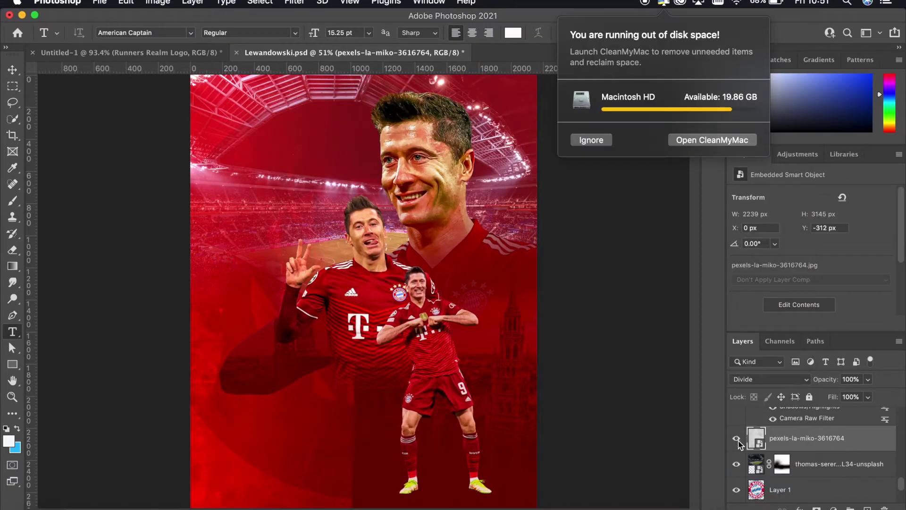
pyautogui.click(591, 140)
pyautogui.click(769, 379)
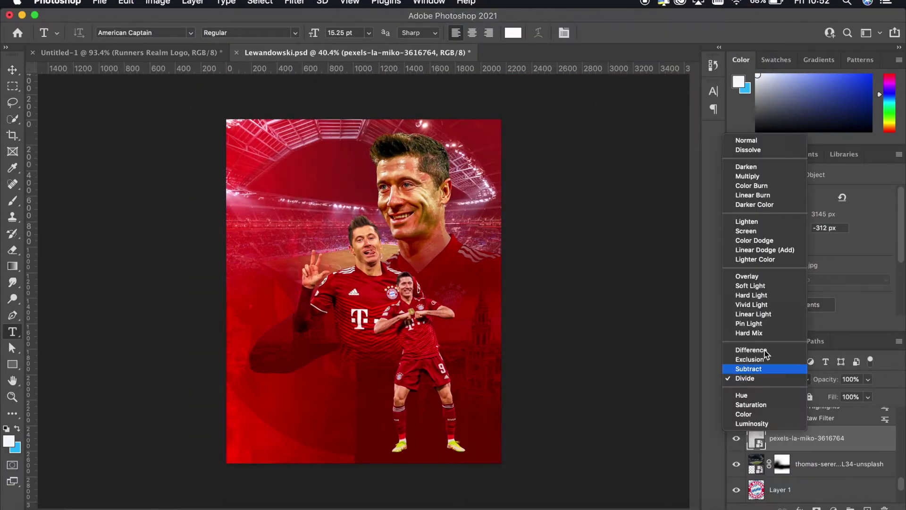
pyautogui.click(751, 186)
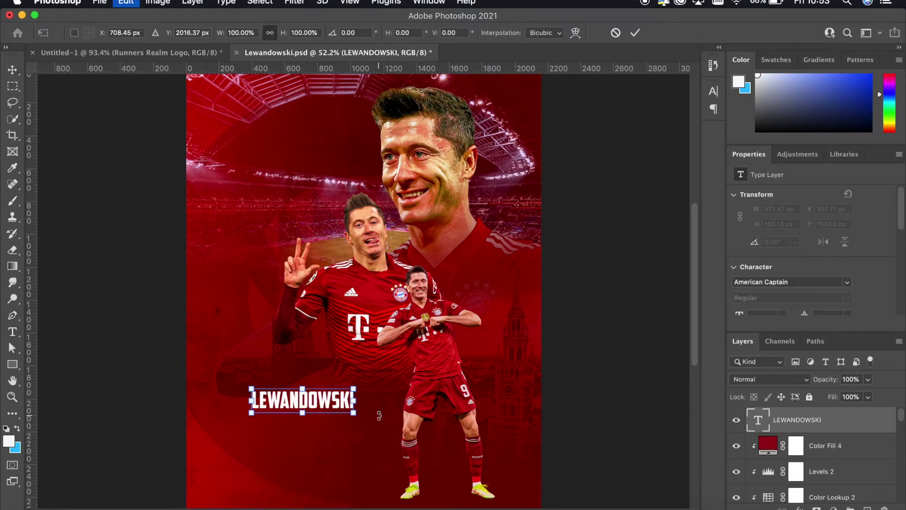
# Enlarge the LEWANDOWSKI title, warp it with the Rise style, and move it higher
pyautogui.moveTo(457, 409); pyautogui.dragTo(474, 401)
pyautogui.press('Return')
pyautogui.hotkey('ctrl', 't')
pyautogui.rightClick(469, 236)
pyautogui.click(505, 326)
pyautogui.click(283, 32)
pyautogui.click(293, 156)
pyautogui.press('Return')
pyautogui.moveTo(363, 392); pyautogui.dragTo(363, 340)
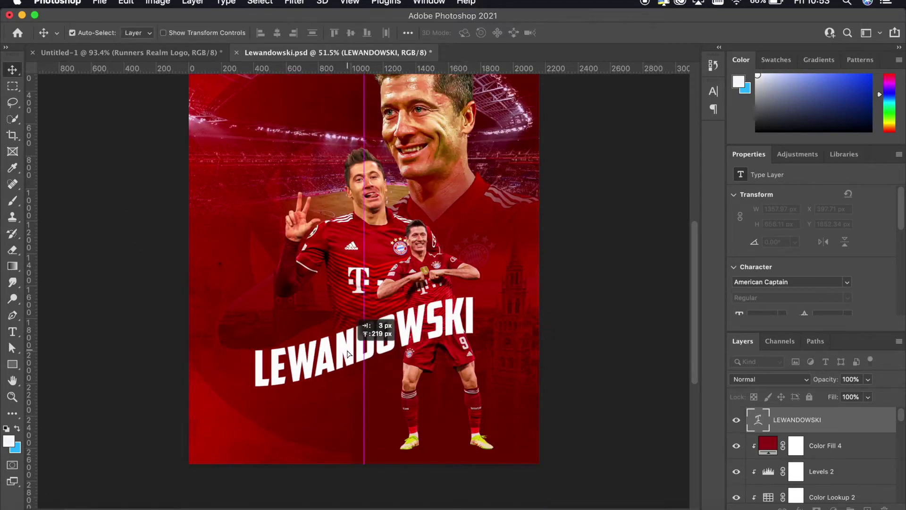
pyautogui.press('Return')
# Move the title layer beneath the player cutout and nudge it into position
pyautogui.moveTo(798, 420); pyautogui.dragTo(782, 471)
pyautogui.scroll(-3, 506, 330)
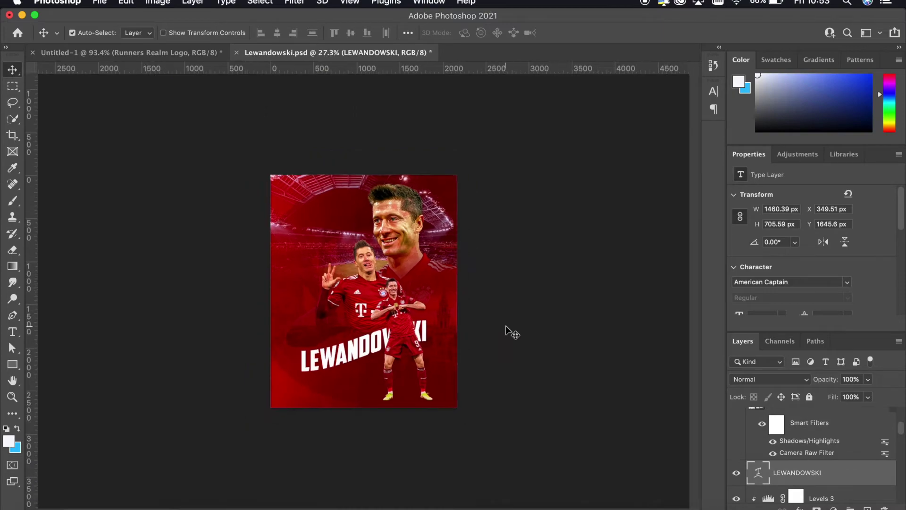
pyautogui.scroll(5, 394, 344)
pyautogui.moveTo(385, 300); pyautogui.dragTo(385, 297)
pyautogui.scroll(-2, 377, 293)
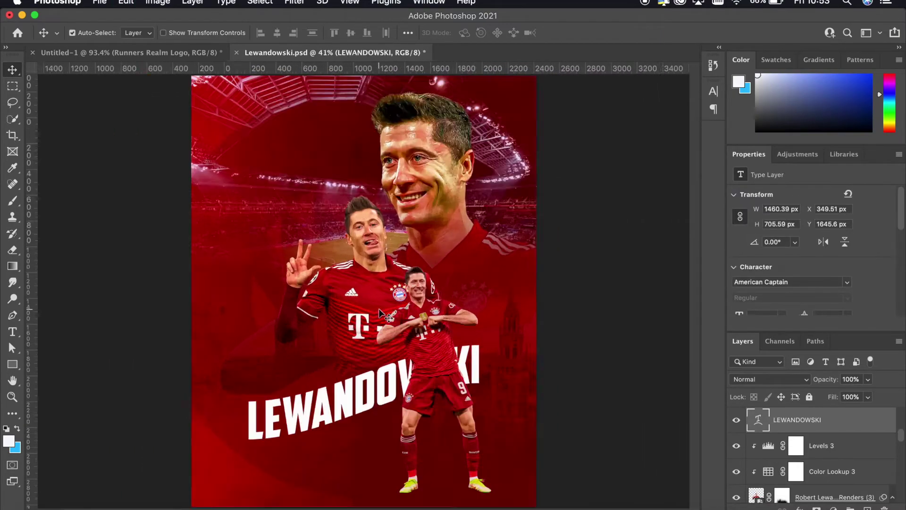
pyautogui.scroll(3, 368, 288)
pyautogui.press('super+k')
# Duplicate the LEWANDOWSKI title and drag a copy down as a second line
pyautogui.press('Escape')
pyautogui.press('super+j')
pyautogui.keyDown('alt'); pyautogui.moveTo(361, 285); pyautogui.dragTo(361, 375); pyautogui.keyUp('alt')
pyautogui.scroll(-3, 361, 333)
pyautogui.moveTo(359, 330); pyautogui.dragTo(363, 472)
pyautogui.scroll(-2, 356, 401)
pyautogui.scroll(-2, 353, 409)
pyautogui.scroll(5, 353, 408)
pyautogui.scroll(-3, 366, 476)
# Delete the two extra title copies and check the lower line's text
pyautogui.press('Delete')
pyautogui.scroll(3, 363, 474)
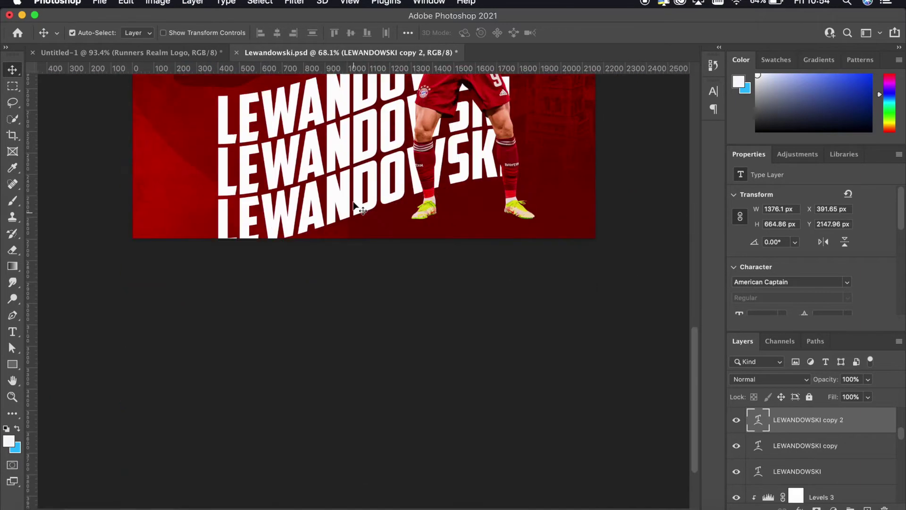
pyautogui.press('Delete')
pyautogui.scroll(-3, 359, 425)
pyautogui.scroll(3, 346, 191)
pyautogui.scroll(-5, 343, 191)
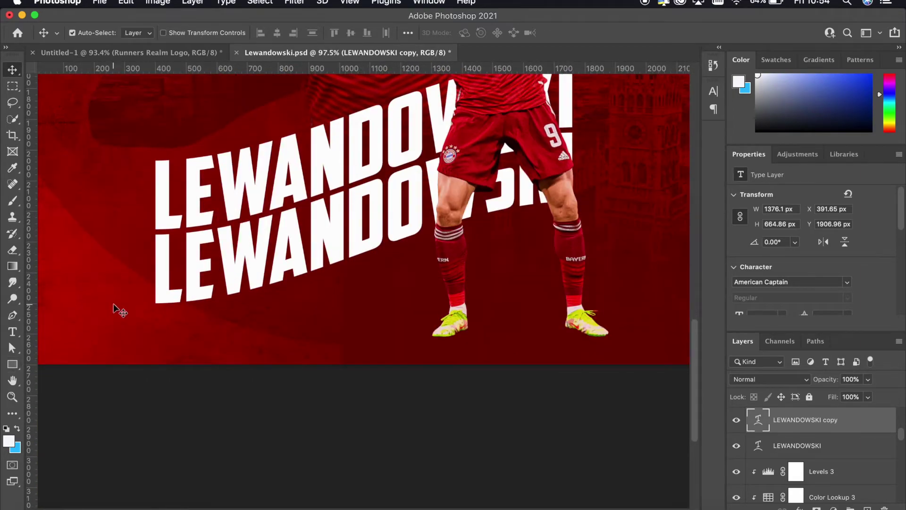
pyautogui.scroll(3, 330, 236)
pyautogui.doubleClick(304, 283)
pyautogui.press('Escape')
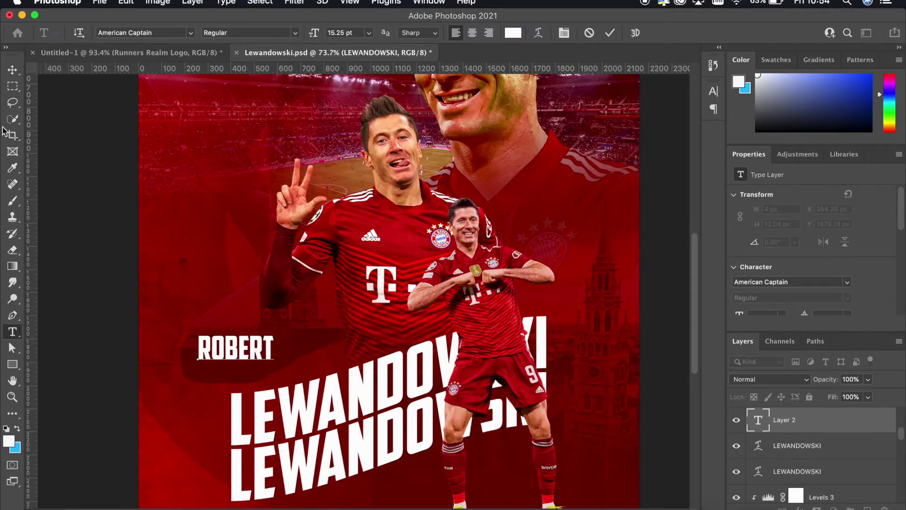
# Enlarge the ROBERT text and set it in the Hey August font
pyautogui.hotkey('ctrl', 'Return')
pyautogui.hotkey('ctrl', 't')
pyautogui.moveTo(362, 310); pyautogui.dragTo(460, 324)
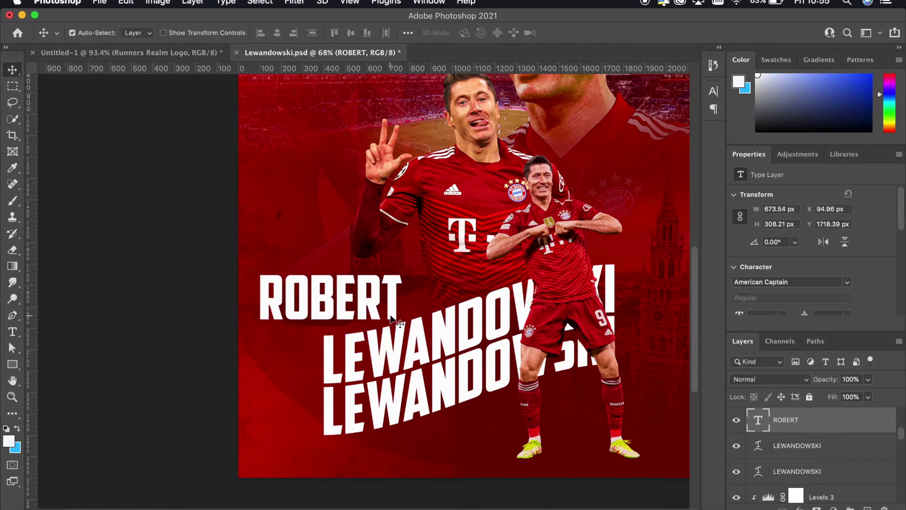
pyautogui.press('Return')
pyautogui.doubleClick(331, 297)
pyautogui.click(713, 91)
pyautogui.click(636, 109)
pyautogui.click(680, 207)
pyautogui.scroll(3, 218, 212)
# Tilt ROBERT to about -12.28° to follow the slant and colour it black
pyautogui.hotkey('ctrl', 't')
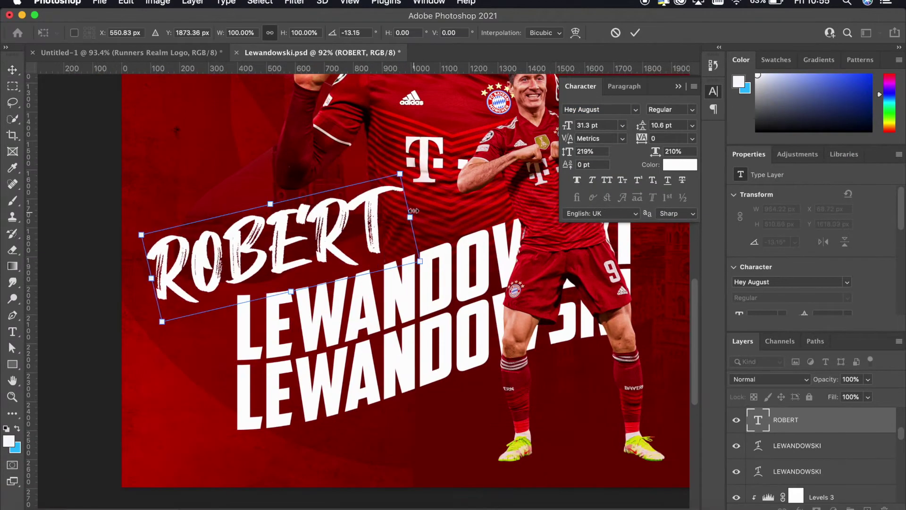
pyautogui.moveTo(384, 287); pyautogui.dragTo(358, 276)
pyautogui.press('Return')
pyautogui.scroll(-1, 383, 243)
pyautogui.click(679, 165)
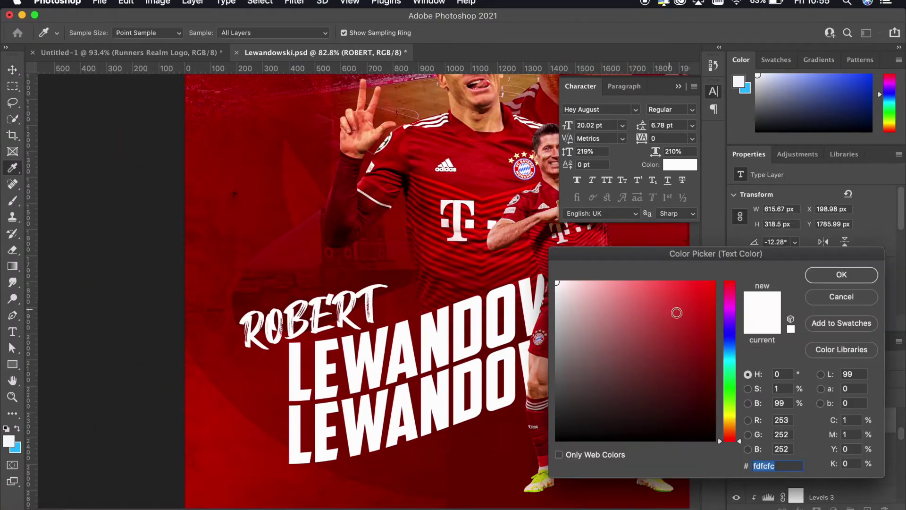
pyautogui.click(841, 274)
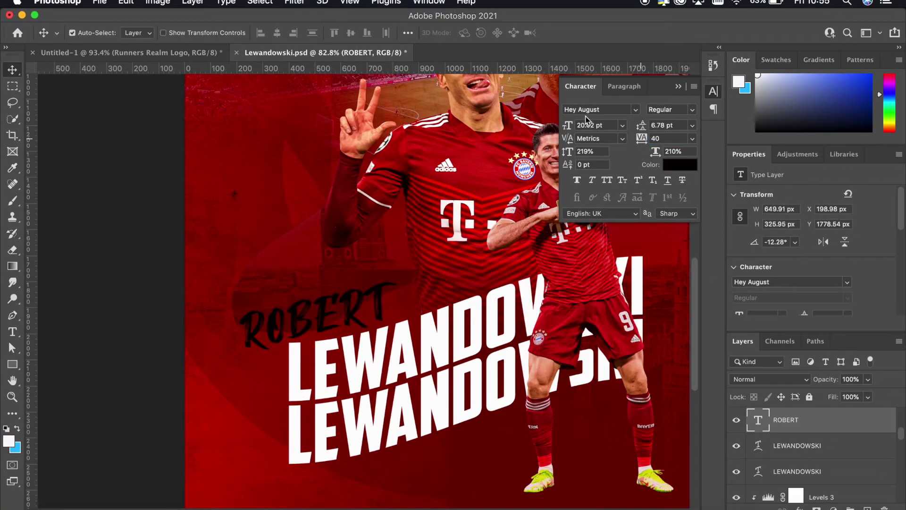
pyautogui.scroll(-5, 300, 336)
pyautogui.scroll(5, 466, 217)
# Move ROBERT above the title and shrink it slightly to 17.47 pt
pyautogui.moveTo(465, 217); pyautogui.dragTo(485, 186)
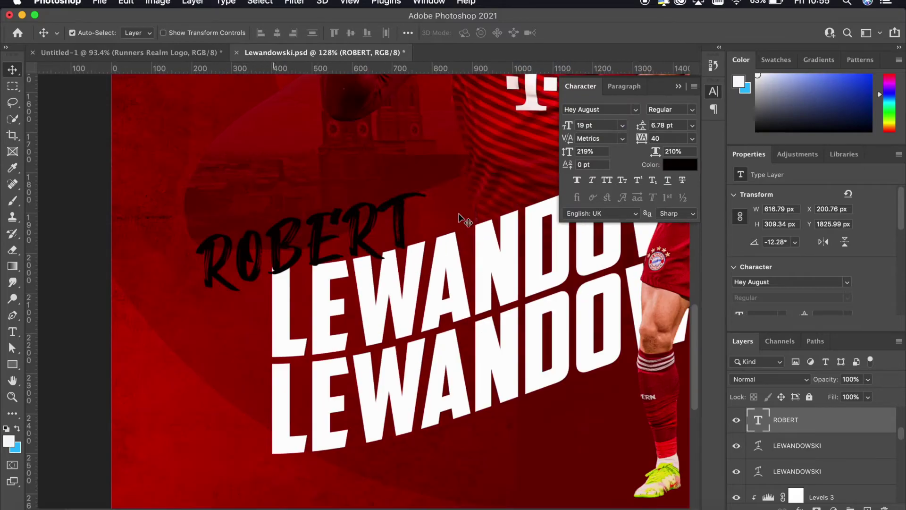
pyautogui.scroll(-3, 467, 207)
pyautogui.scroll(-2, 467, 208)
pyautogui.scroll(5, 312, 330)
pyautogui.hotkey('ctrl', 't')
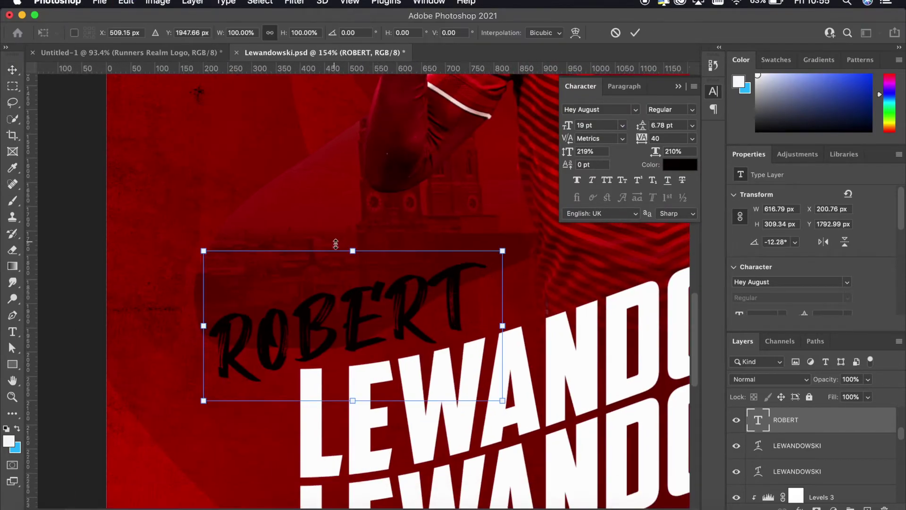
pyautogui.moveTo(334, 253); pyautogui.dragTo(357, 307)
pyautogui.press('Return')
pyautogui.scroll(-5, 357, 307)
# Reposition the lower LEWANDOWSKI line and nudge ROBERT closer to the title
pyautogui.click(371, 384)
pyautogui.scroll(3, 370, 384)
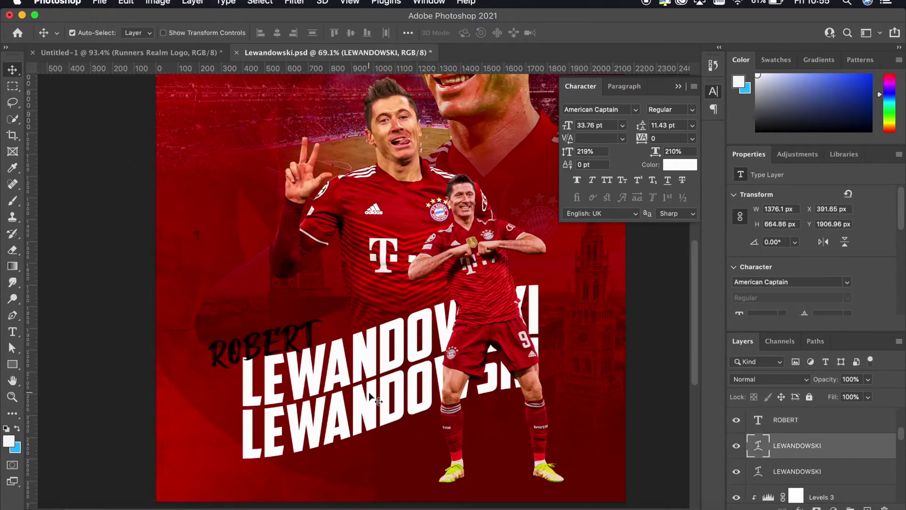
pyautogui.scroll(-4, 370, 394)
pyautogui.scroll(4, 372, 385)
pyautogui.moveTo(373, 389); pyautogui.dragTo(373, 473)
pyautogui.scroll(-3, 373, 474)
pyautogui.scroll(4, 373, 330)
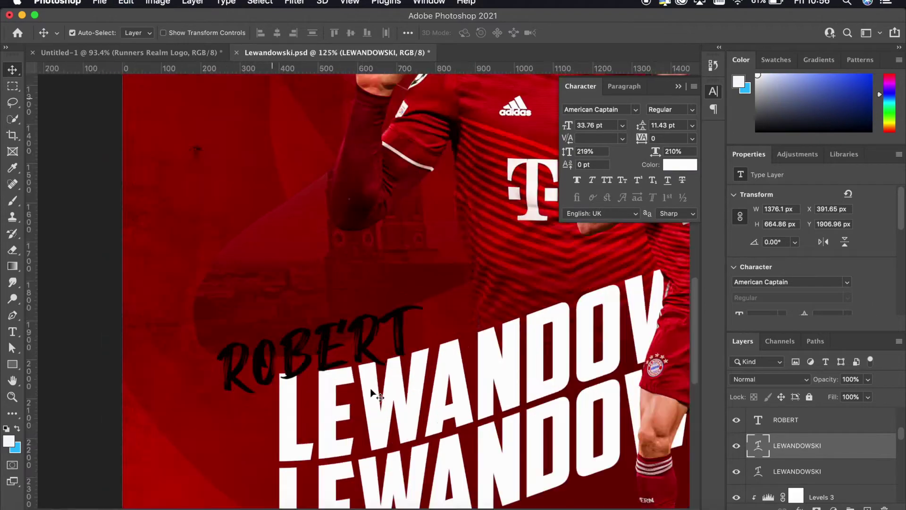
pyautogui.scroll(2, 372, 307)
pyautogui.moveTo(373, 304); pyautogui.dragTo(367, 312)
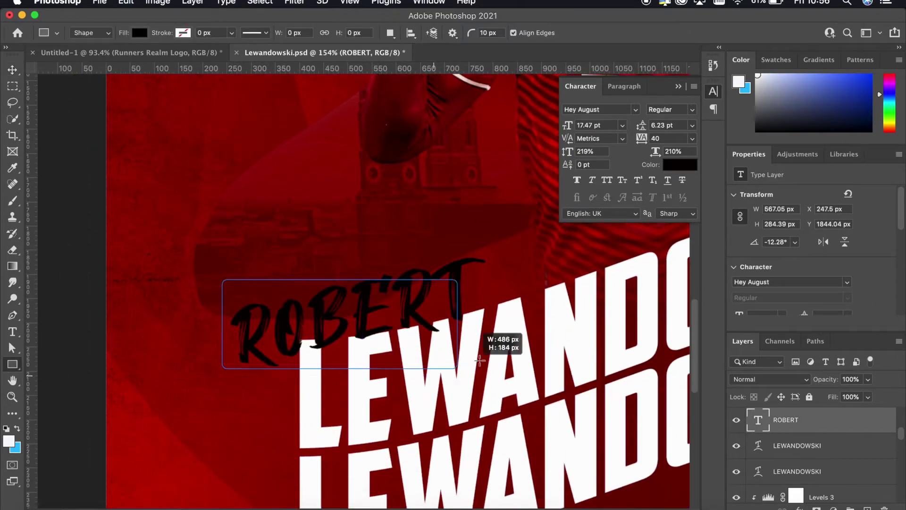
# Draw a slanted red banner rectangle behind ROBERT and reshape its corners
pyautogui.moveTo(480, 360); pyautogui.dragTo(490, 375)
pyautogui.hotkey('ctrl', 't')
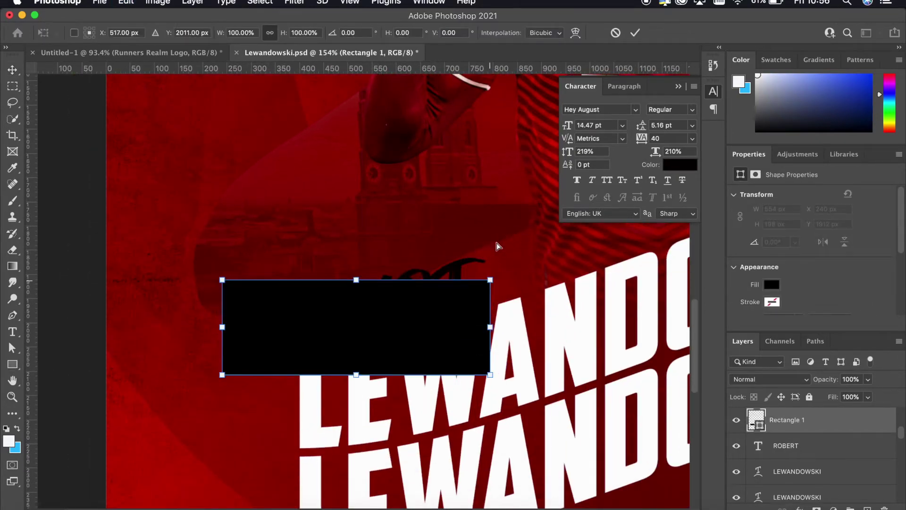
pyautogui.moveTo(491, 284); pyautogui.dragTo(461, 287)
pyautogui.press('Return')
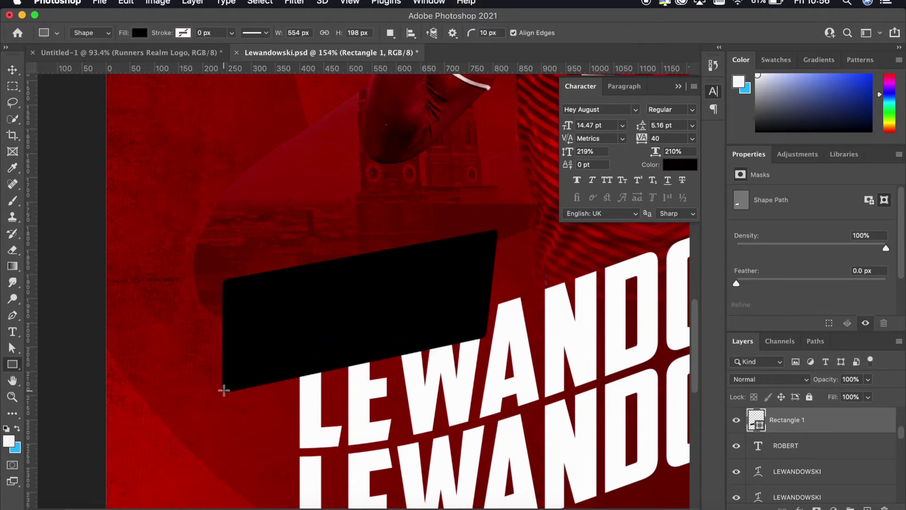
pyautogui.click(679, 165)
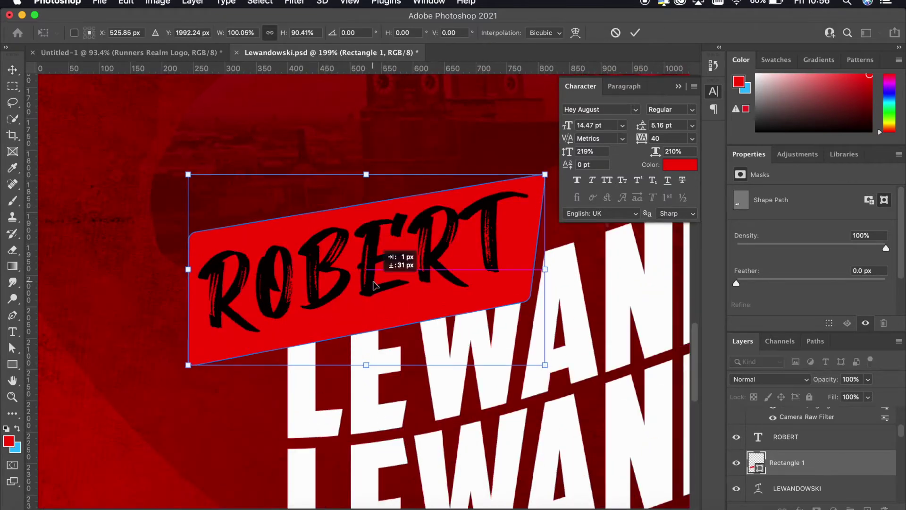
pyautogui.moveTo(188, 369); pyautogui.dragTo(182, 375)
pyautogui.moveTo(542, 151); pyautogui.dragTo(531, 179)
pyautogui.press('Return')
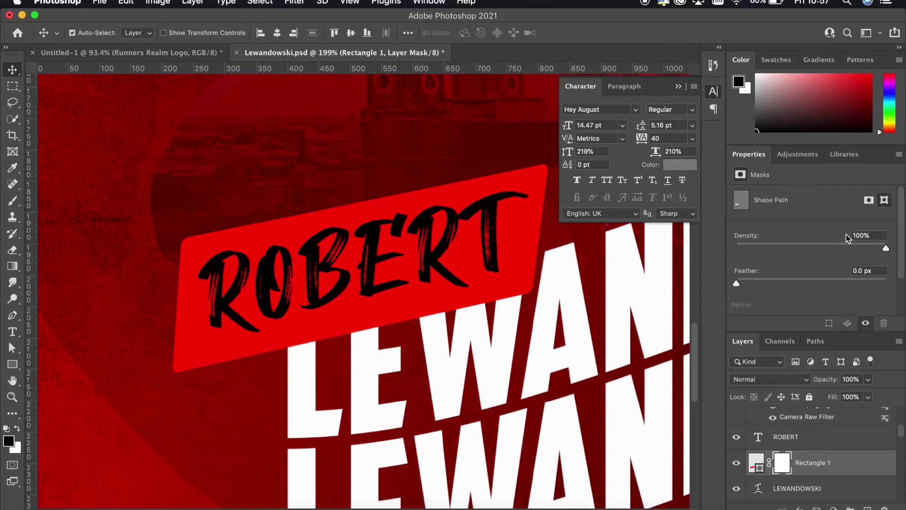
# Give the banner a custom fill colour and make the ROBERT text white
pyautogui.click(869, 199)
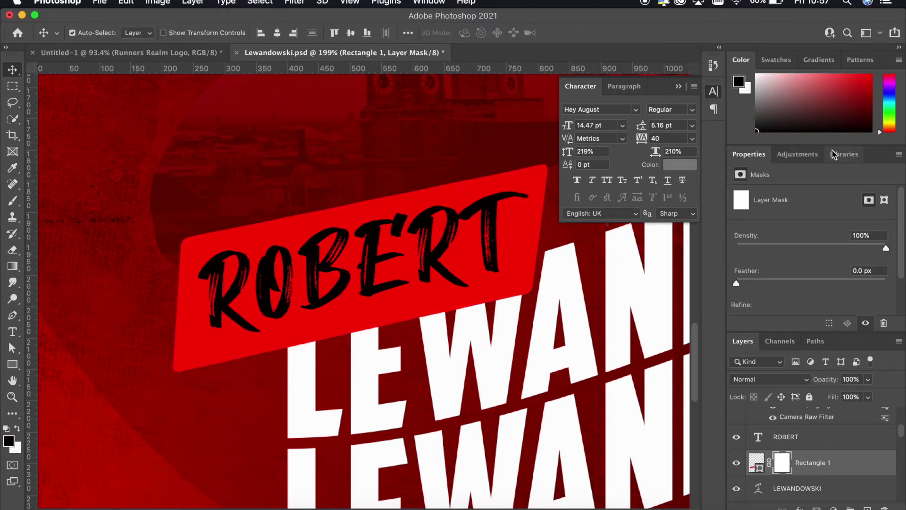
pyautogui.scroll(-5, 202, 330)
pyautogui.scroll(-2, 202, 330)
pyautogui.scroll(5, 202, 329)
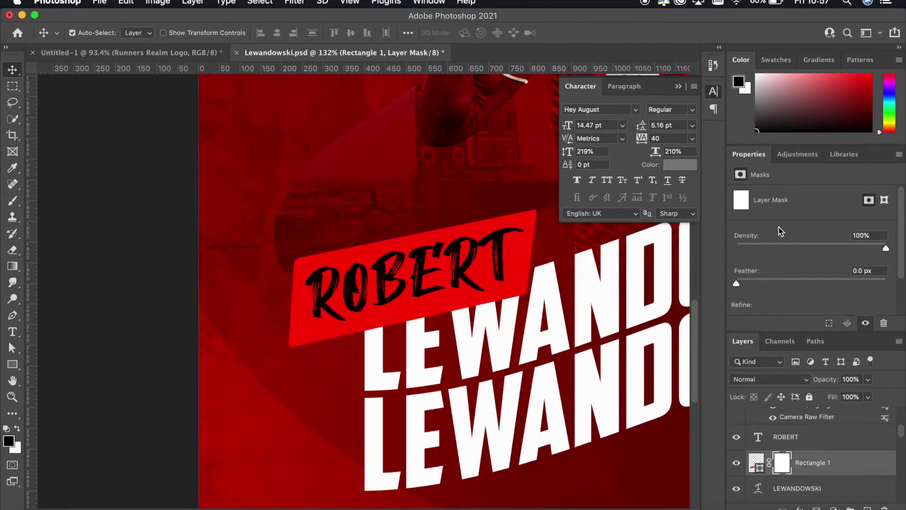
pyautogui.click(188, 33)
pyautogui.click(265, 57)
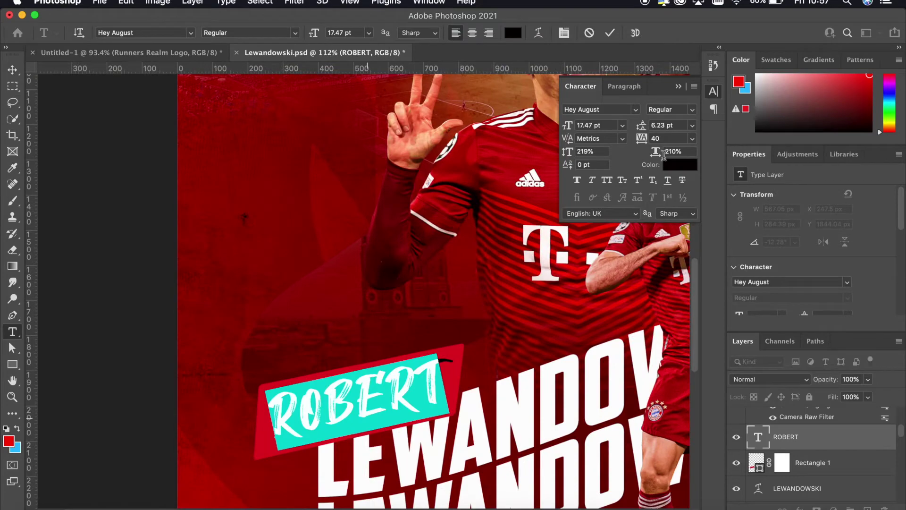
pyautogui.click(665, 162)
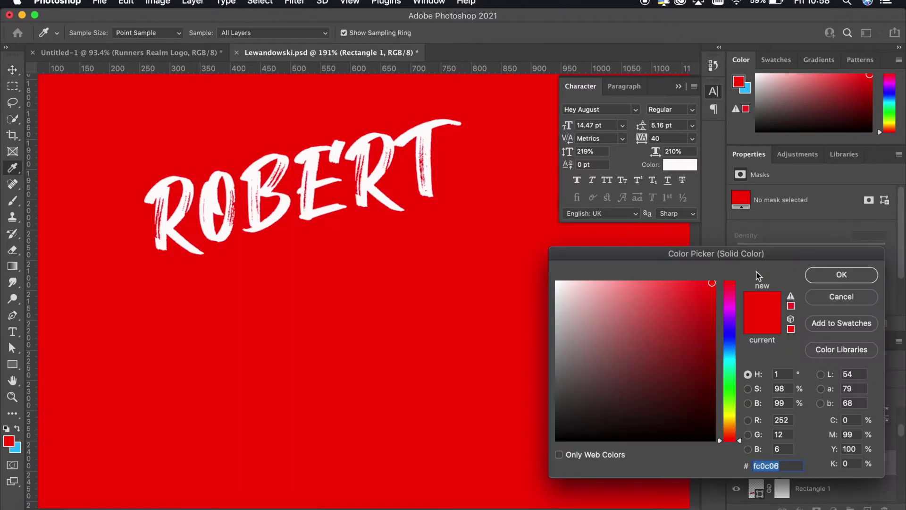
# Invert the Color Fill 5 mask and paint on it with a larger brush
pyautogui.hotkey('ctrl', 'i')
pyautogui.press('b')
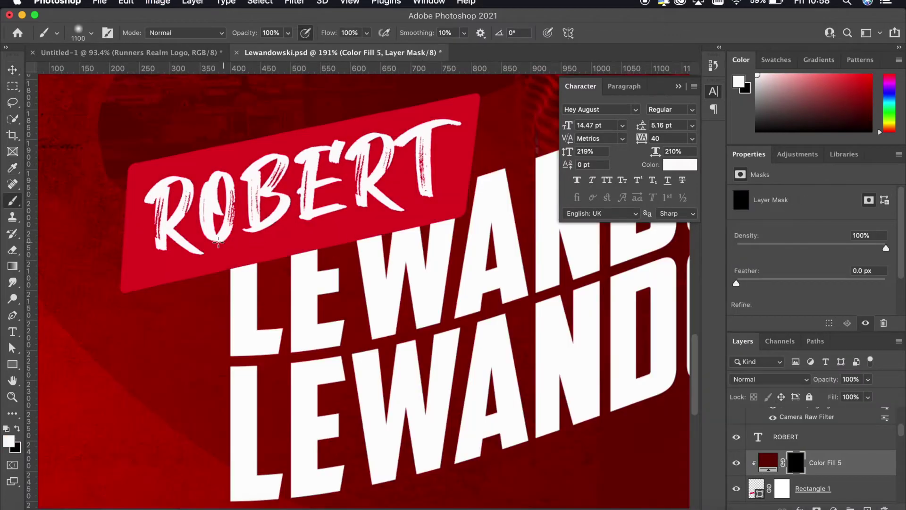
pyautogui.moveTo(116, 281); pyautogui.dragTo(275, 264)
pyautogui.hotkey('ctrl', 'z')
pyautogui.press(']')
pyautogui.press(']')
# Fit the poster in view and add an empty Layer 2 above ROBERT
pyautogui.hotkey('ctrl', '0')
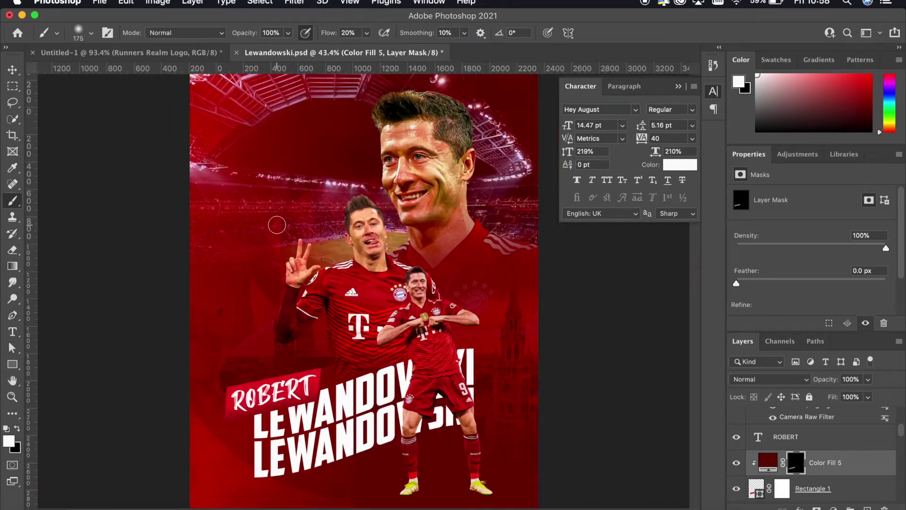
pyautogui.scroll(5, 364, 365)
pyautogui.hotkey('ctrl', '0')
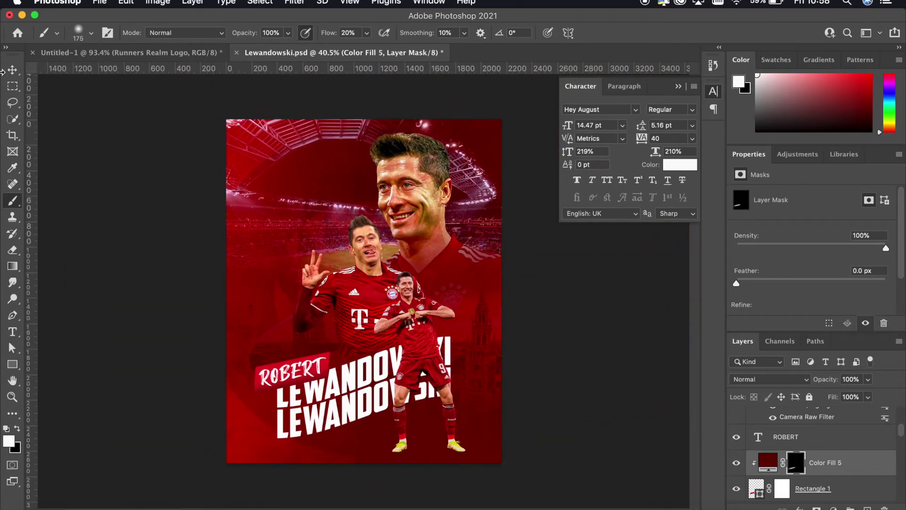
pyautogui.press('v')
pyautogui.scroll(5, 330, 265)
pyautogui.click(867, 507)
# Paint soft black shadows under the player's boots on Layer 2
pyautogui.press('b')
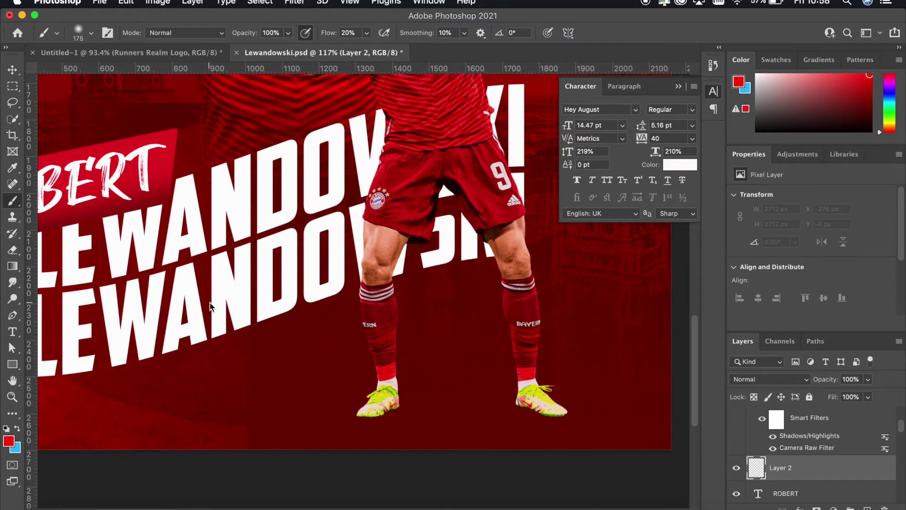
pyautogui.click(8, 441)
pyautogui.click(557, 439)
pyautogui.click(840, 271)
pyautogui.scroll(3, 449, 332)
pyautogui.scroll(-5, 448, 332)
pyautogui.hscroll(2, 448, 332)
pyautogui.press(']')
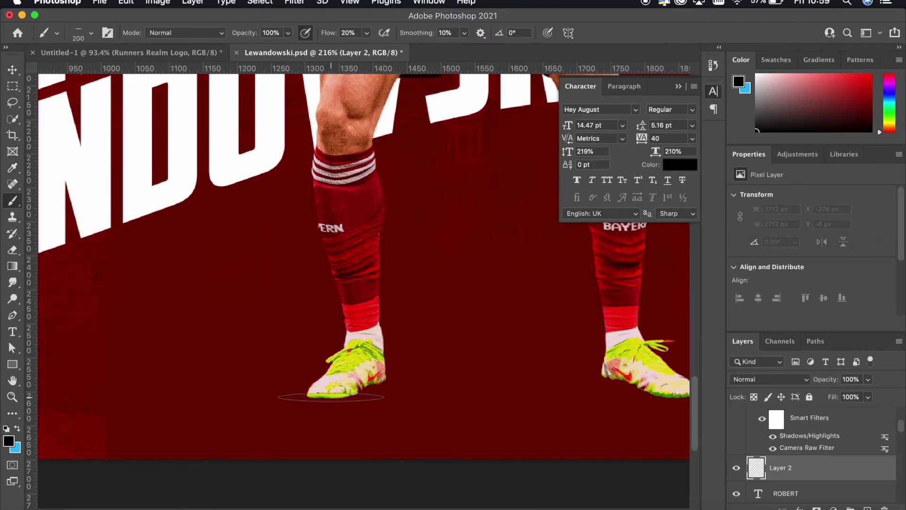
pyautogui.scroll(-2, 449, 407)
pyautogui.hscroll(3, 581, 346)
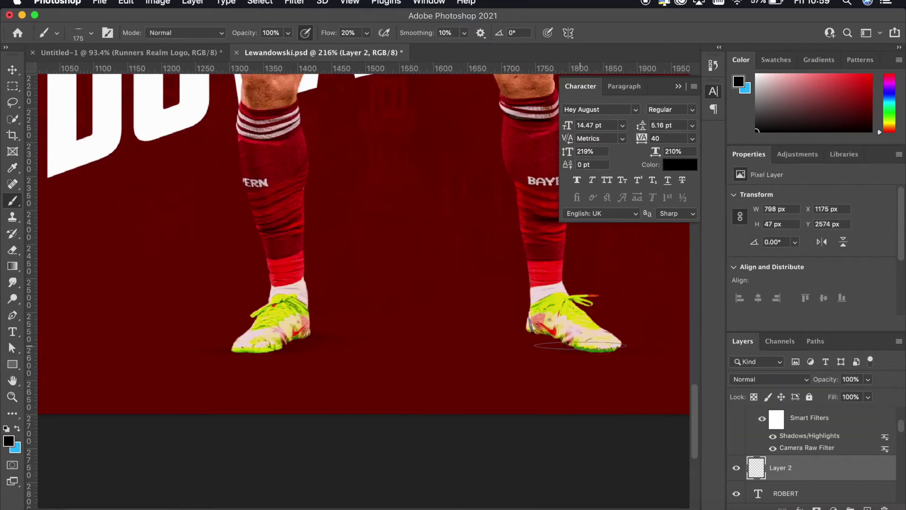
pyautogui.scroll(2, 545, 334)
pyautogui.hscroll(1, 469, 218)
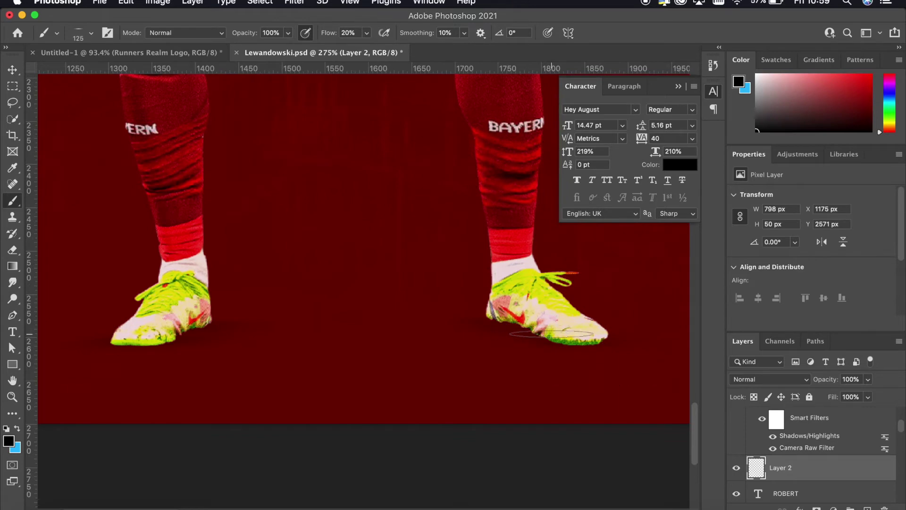
pyautogui.scroll(-2, 535, 323)
pyautogui.scroll(3, 116, 350)
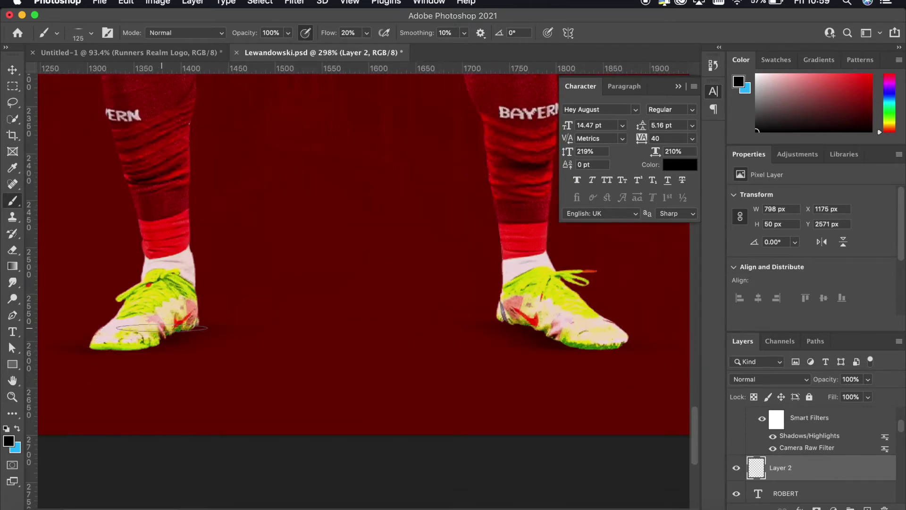
pyautogui.hscroll(-4, 160, 328)
pyautogui.scroll(-1, 189, 326)
pyautogui.press(']')
pyautogui.press(']')
pyautogui.press(']')
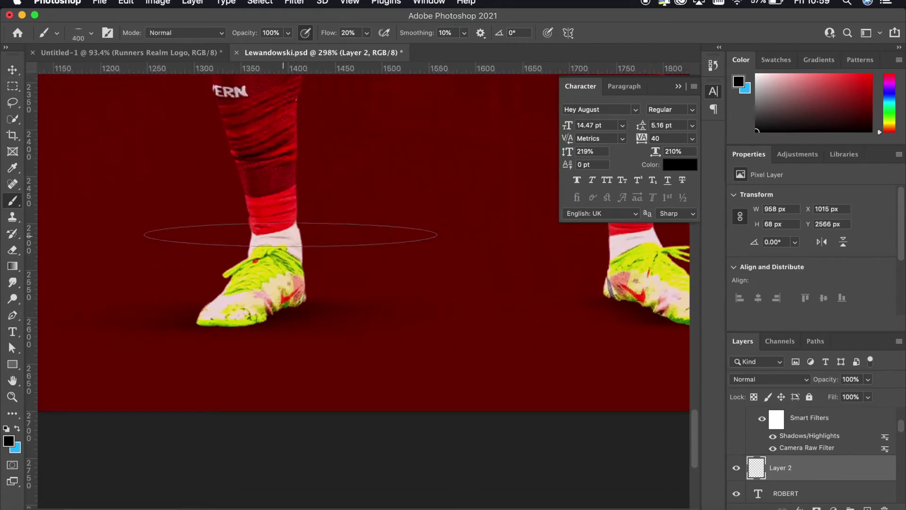
pyautogui.hscroll(3, 280, 247)
pyautogui.scroll(-1, 434, 297)
pyautogui.scroll(-4, 324, 162)
pyautogui.scroll(3, 318, 242)
pyautogui.press('[')
pyautogui.press('[')
pyautogui.press('[')
pyautogui.scroll(2, 131, 398)
pyautogui.scroll(1, 627, 404)
pyautogui.scroll(-4, 444, 348)
pyautogui.scroll(3, 504, 288)
# Add an Exposure adjustment at -7.23 clipped to the player, with its mask inverted
pyautogui.click(826, 441)
pyautogui.click(833, 507)
pyautogui.click(850, 343)
pyautogui.moveTo(811, 226); pyautogui.dragTo(760, 226)
pyautogui.hotkey('ctrl', 'i')
# Brush shading into the Exposure mask to darken parts of the player's legs
pyautogui.scroll(2, 349, 361)
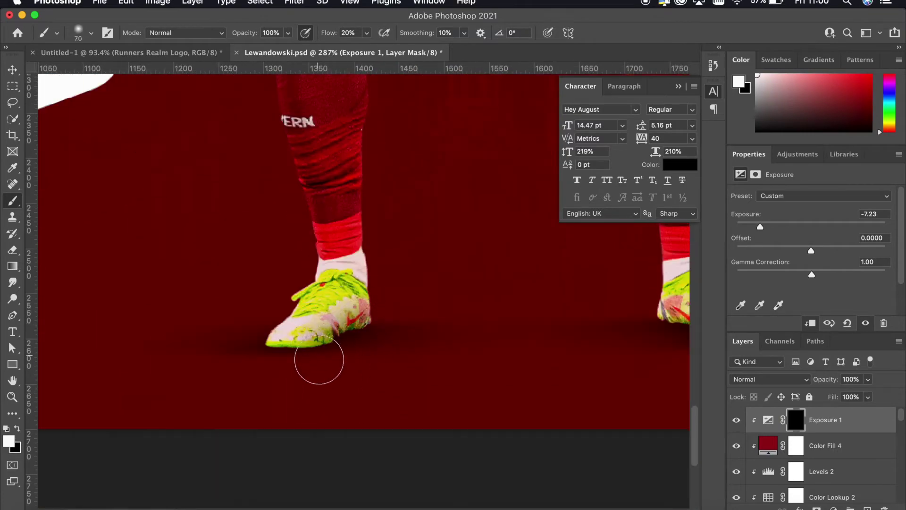
pyautogui.hscroll(5, 391, 302)
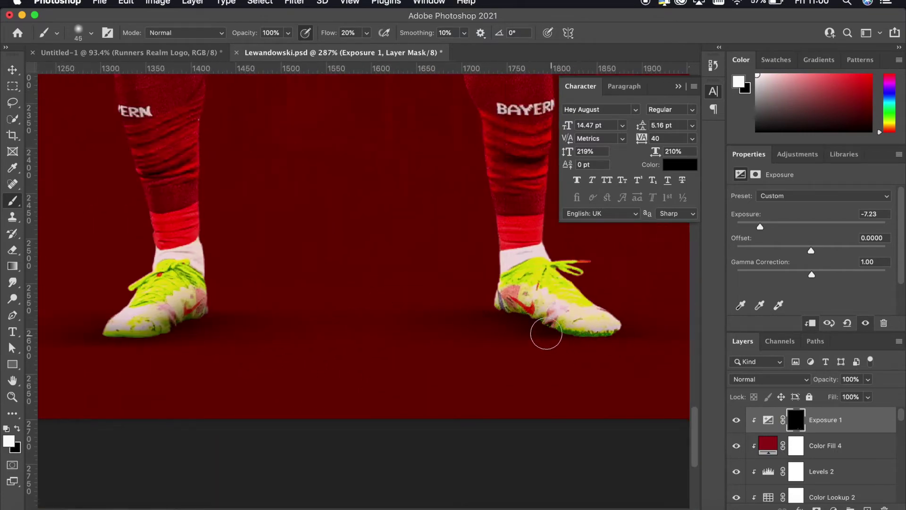
pyautogui.scroll(-3, 546, 333)
pyautogui.scroll(-3, 472, 307)
pyautogui.scroll(5, 443, 279)
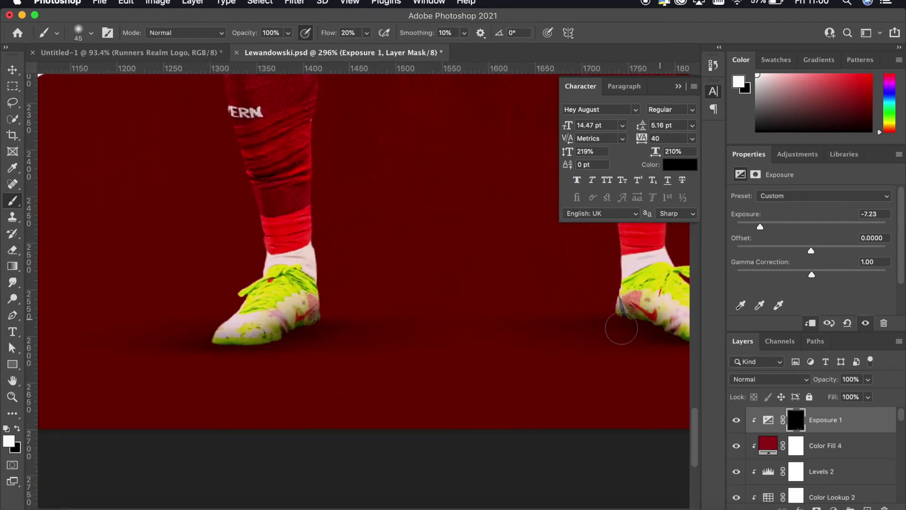
pyautogui.scroll(2, 621, 329)
pyautogui.hscroll(2, 621, 328)
pyautogui.press(']')
pyautogui.press(']')
pyautogui.press(']')
pyautogui.hscroll(3, 349, 211)
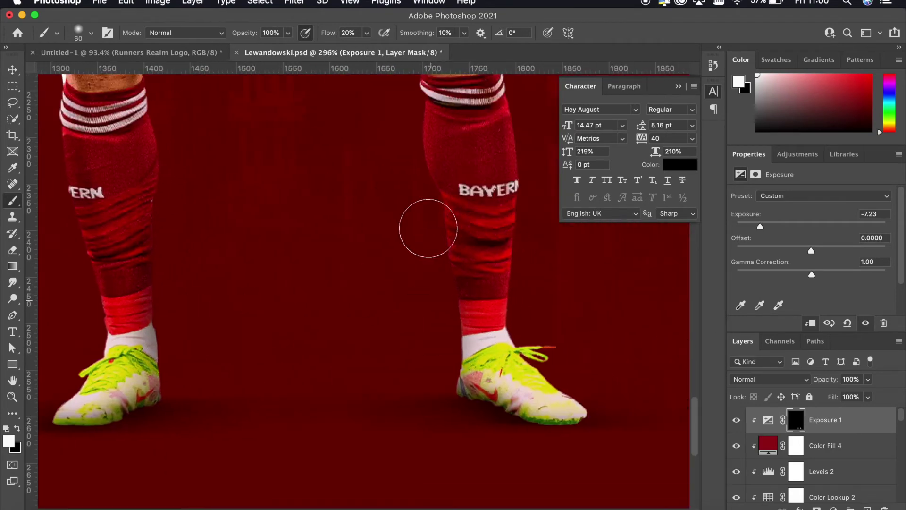
pyautogui.scroll(-3, 371, 149)
pyautogui.scroll(2, 201, 284)
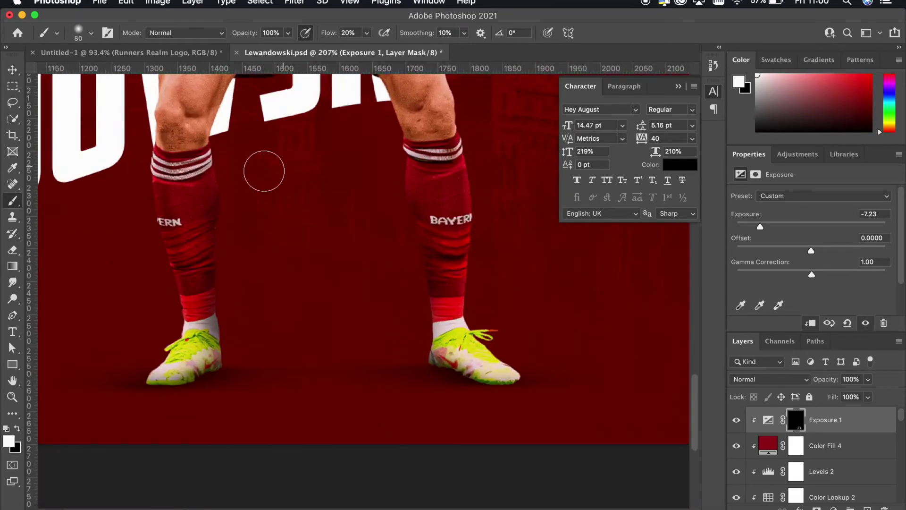
pyautogui.scroll(3, 264, 171)
pyautogui.scroll(-5, 450, 387)
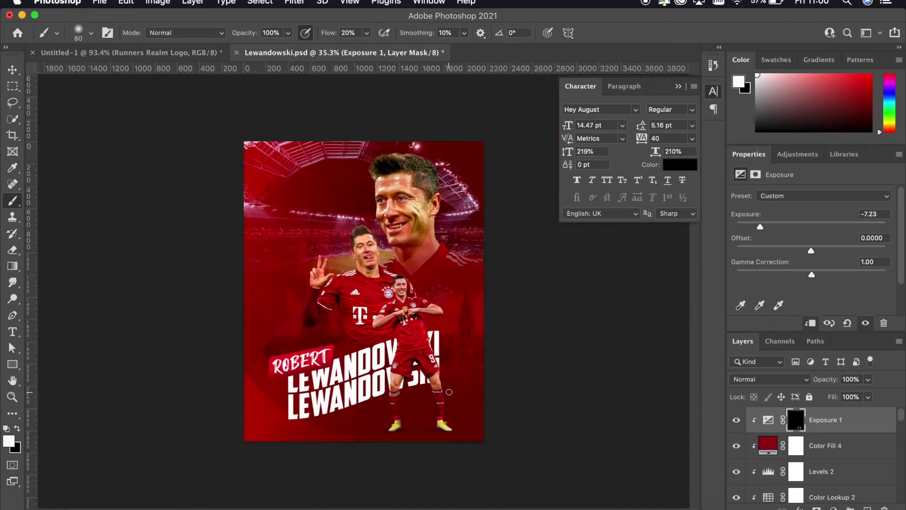
pyautogui.scroll(5, 283, 264)
pyautogui.scroll(8, 241, 279)
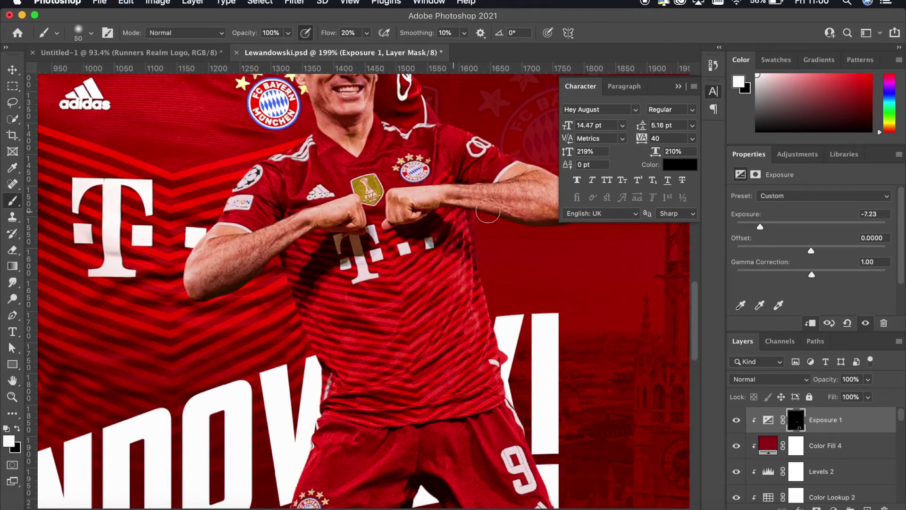
pyautogui.scroll(-5, 496, 236)
pyautogui.scroll(3, 504, 260)
pyautogui.scroll(4, 500, 264)
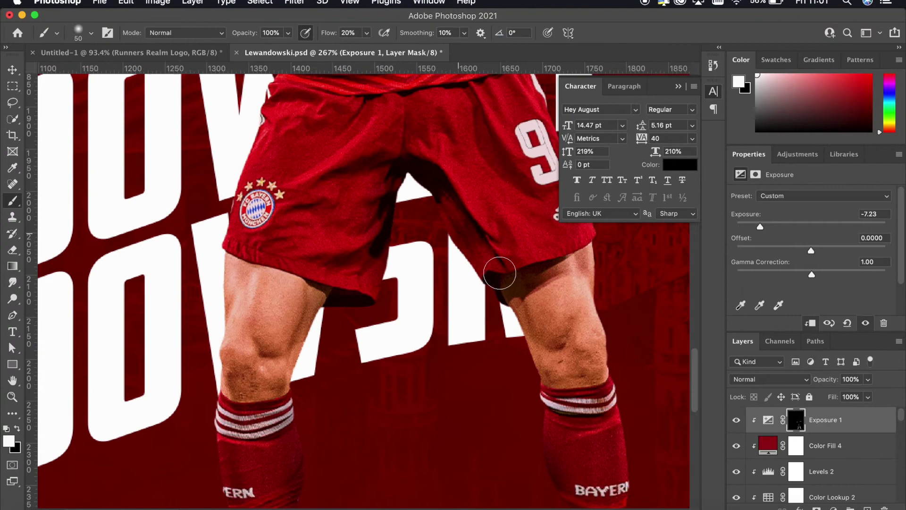
pyautogui.scroll(-2, 517, 317)
pyautogui.scroll(-3, 472, 292)
pyautogui.scroll(-3, 448, 259)
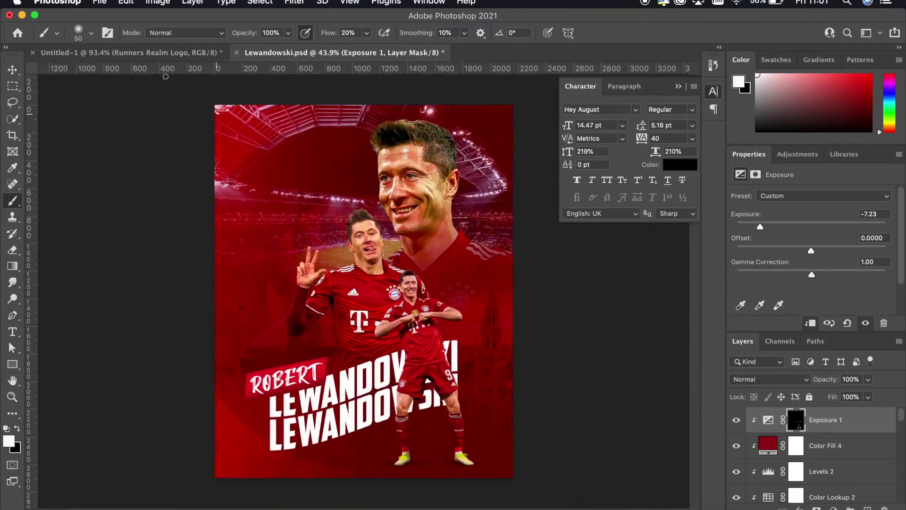
pyautogui.press('v')
pyautogui.scroll(2, 383, 169)
pyautogui.click(381, 167)
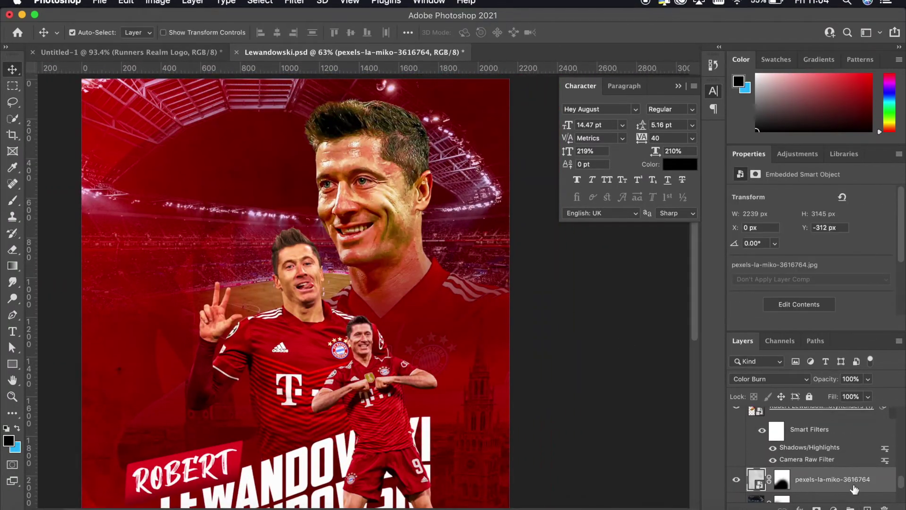
# Add a Solid Color fill layer over the pexels background, invert its mask, and paint a glow
pyautogui.press('Return')
pyautogui.hotkey('ctrl', 'i')
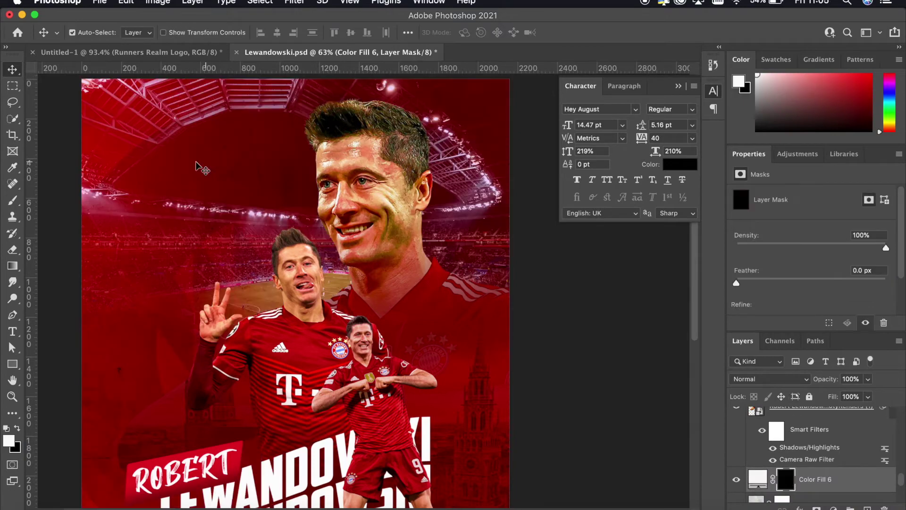
pyautogui.scroll(-2, 354, 269)
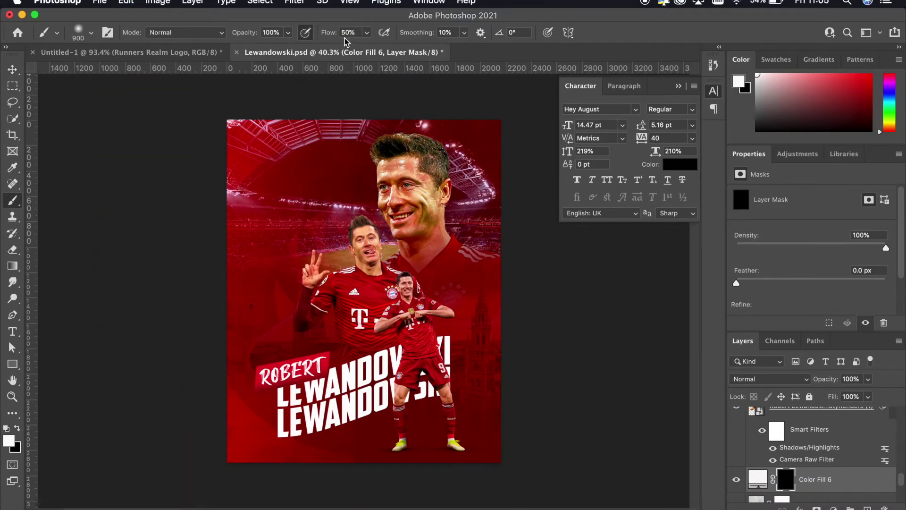
pyautogui.scroll(3, 461, 222)
pyautogui.press(']')
pyautogui.click(351, 316)
pyautogui.scroll(-3, 352, 316)
pyautogui.scroll(3, 478, 344)
pyautogui.scroll(-3, 516, 213)
pyautogui.scroll(3, 522, 364)
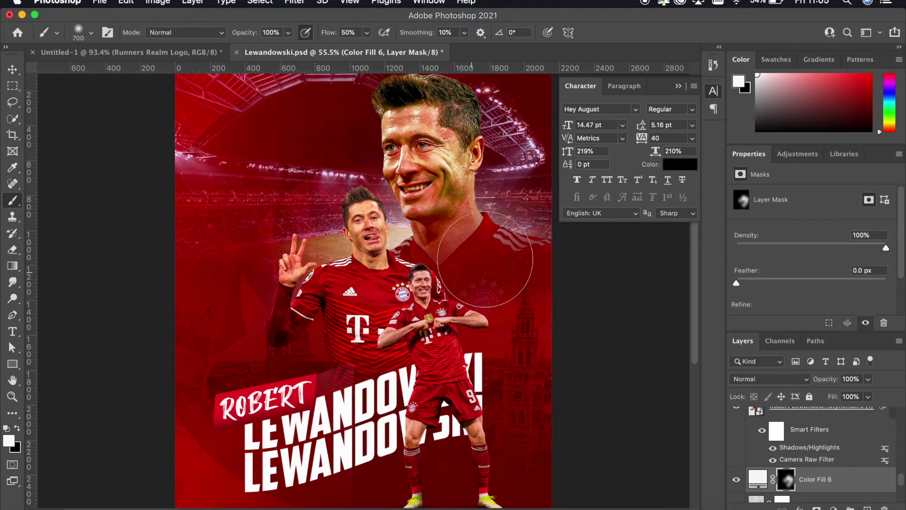
pyautogui.scroll(-3, 486, 264)
pyautogui.scroll(1, 491, 303)
pyautogui.scroll(3, 493, 306)
pyautogui.scroll(-3, 505, 302)
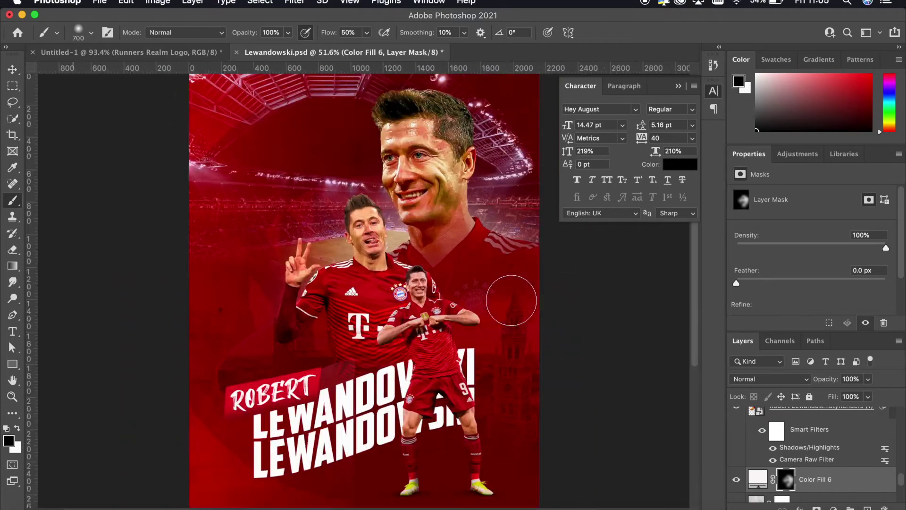
pyautogui.scroll(2, 512, 299)
pyautogui.press(']')
pyautogui.press(']')
pyautogui.press(']')
pyautogui.scroll(-2, 486, 253)
pyautogui.scroll(2, 485, 254)
pyautogui.press('v')
pyautogui.scroll(5, 546, 202)
# Paint white with a soft low-flow brush into the Color Fill 6 mask
pyautogui.click(784, 467)
pyautogui.press('d')
pyautogui.press('b')
pyautogui.click(317, 34)
pyautogui.press('[')
pyautogui.press('[')
pyautogui.press('[')
pyautogui.scroll(-3, 533, 299)
pyautogui.scroll(1, 532, 299)
pyautogui.scroll(2, 383, 247)
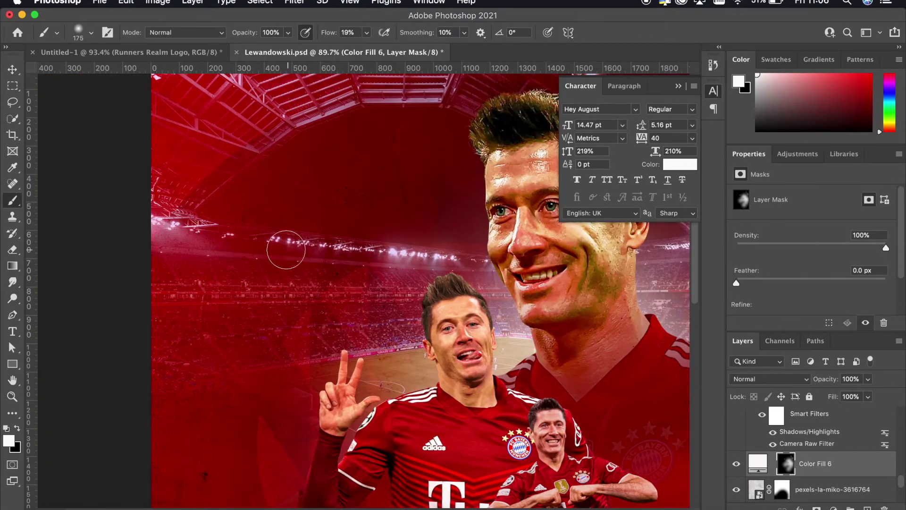
pyautogui.scroll(-3, 286, 249)
pyautogui.scroll(2, 330, 236)
pyautogui.scroll(2, 330, 227)
pyautogui.scroll(-4, 581, 287)
pyautogui.press(']')
pyautogui.press(']')
pyautogui.press(']')
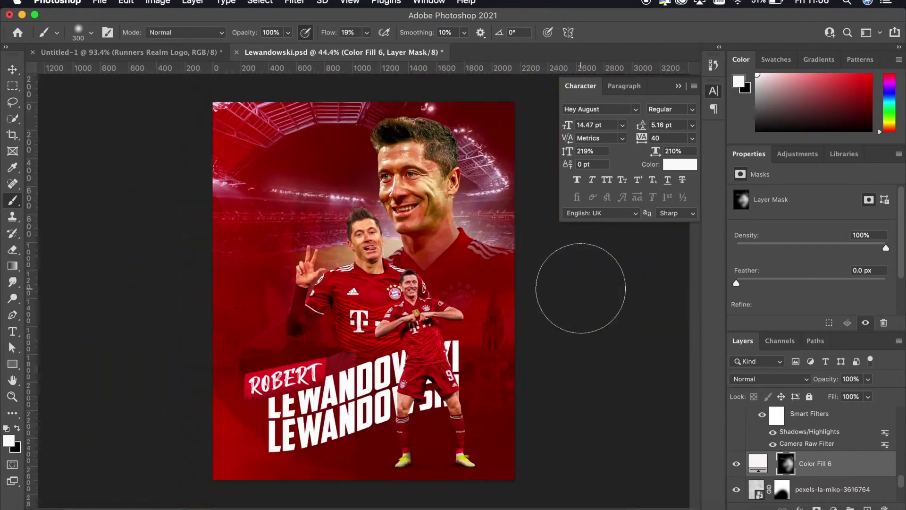
pyautogui.scroll(-1, 580, 288)
pyautogui.scroll(2, 580, 287)
pyautogui.scroll(2, 425, 263)
pyautogui.scroll(-2, 486, 297)
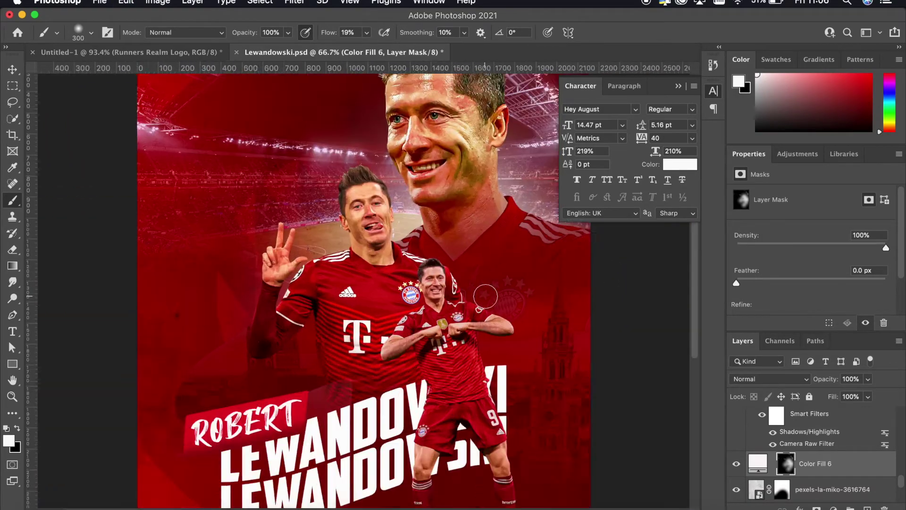
pyautogui.scroll(-1, 390, 101)
pyautogui.press(']')
pyautogui.scroll(-2, 527, 217)
pyautogui.press(']')
pyautogui.scroll(2, 494, 171)
pyautogui.press(']')
pyautogui.press(']')
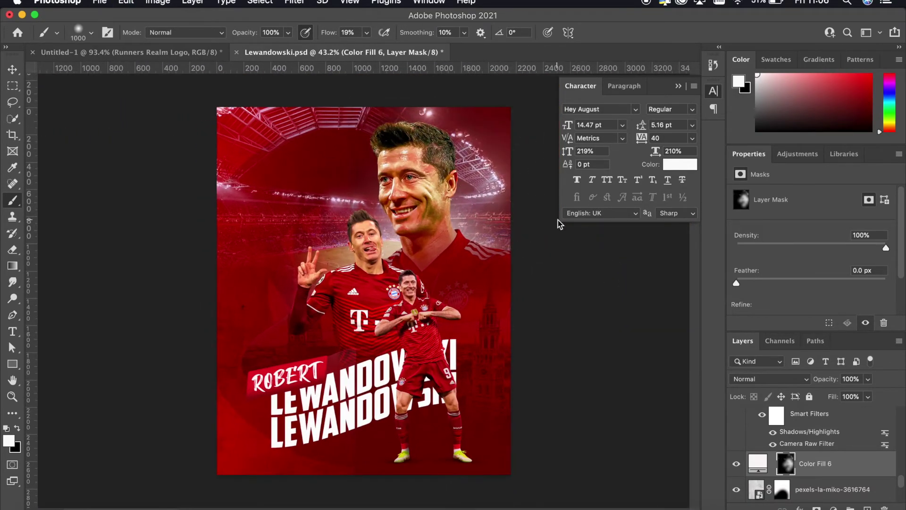
pyautogui.press('v')
pyautogui.scroll(2, 373, 236)
pyautogui.scroll(1, 180, 151)
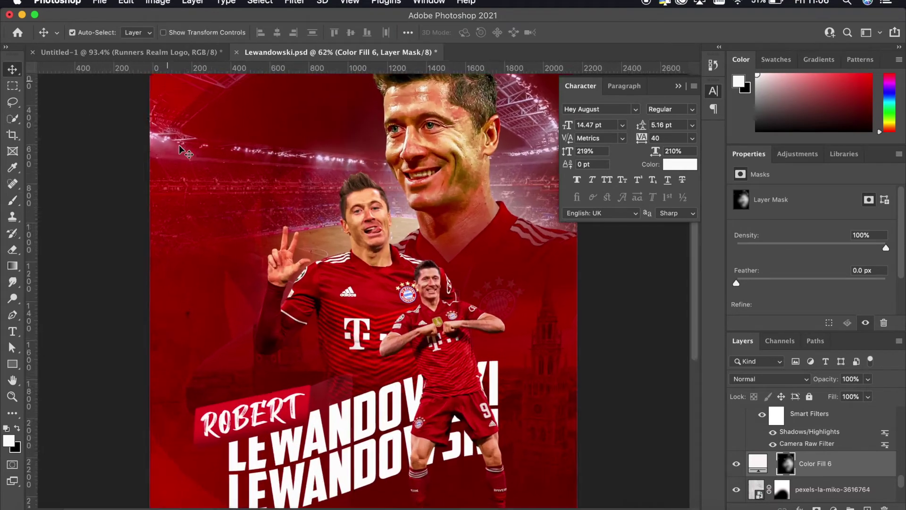
pyautogui.scroll(-1, 264, 264)
pyautogui.scroll(3, 317, 344)
pyautogui.scroll(-1, 283, 330)
pyautogui.click(9, 365)
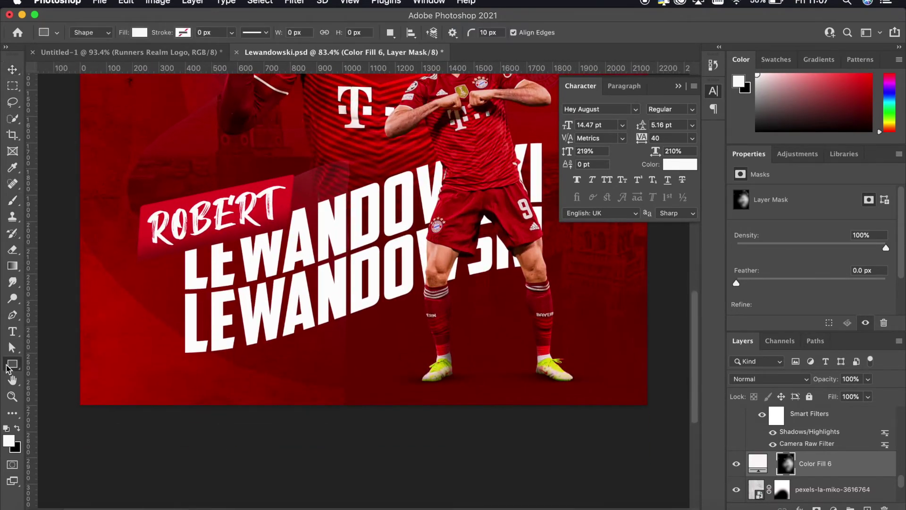
# Draw a thin white bar under LEWANDOWSKI and raise its right end
pyautogui.moveTo(539, 356); pyautogui.dragTo(540, 357)
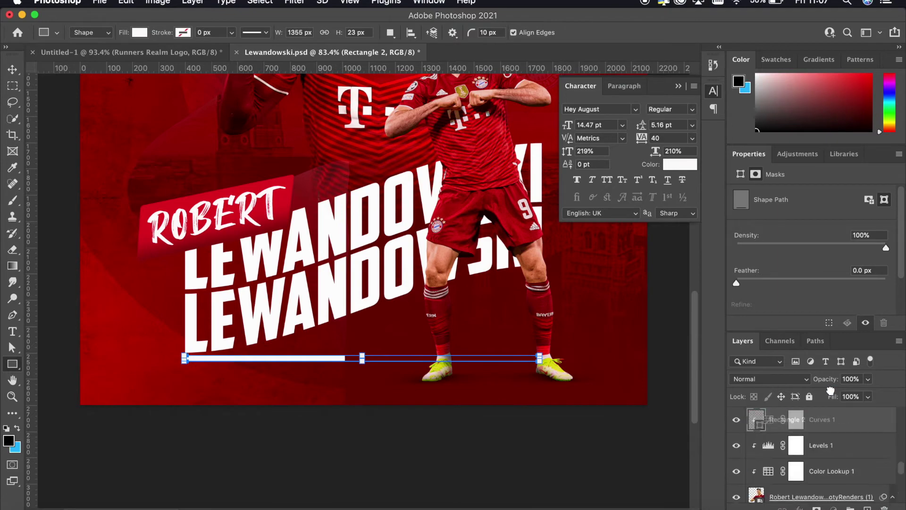
pyautogui.scroll(2, 178, 221)
pyautogui.hotkey('ctrl', 't')
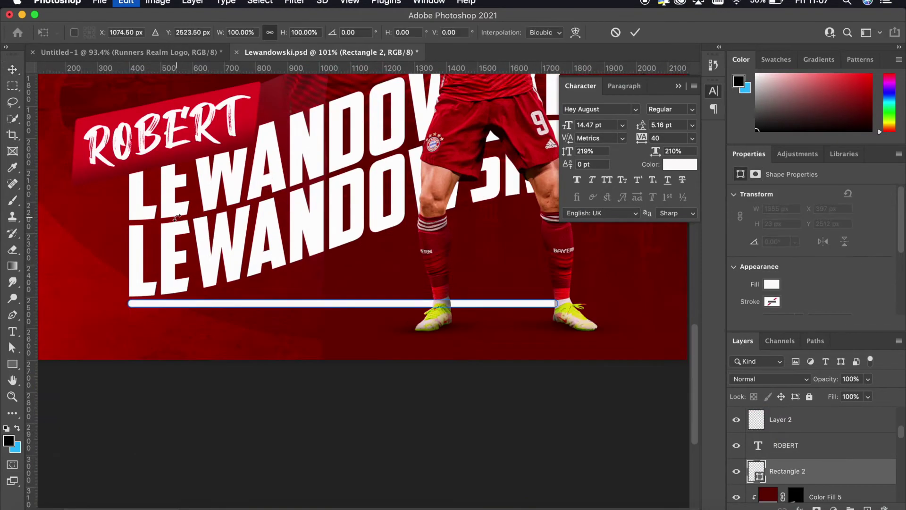
pyautogui.moveTo(556, 300); pyautogui.dragTo(557, 204)
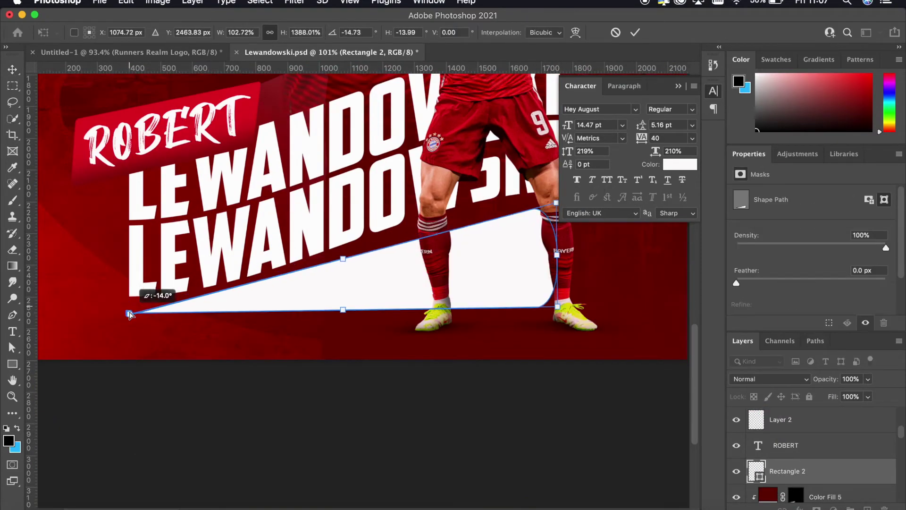
pyautogui.press('Return')
# Skew the white bar further so it matches the title's slant
pyautogui.scroll(2, 132, 314)
pyautogui.hotkey('ctrl', 't')
pyautogui.moveTo(511, 229); pyautogui.dragTo(536, 174)
pyautogui.press('Return')
pyautogui.hotkey('ctrl', '0')
pyautogui.scroll(2, 529, 199)
pyautogui.scroll(-1, 529, 199)
pyautogui.scroll(-2, 528, 199)
pyautogui.click(448, 141)
# Add an Exposure adjustment at +2.46 and invert its mask to hide it
pyautogui.scroll(2, 449, 142)
pyautogui.click(833, 508)
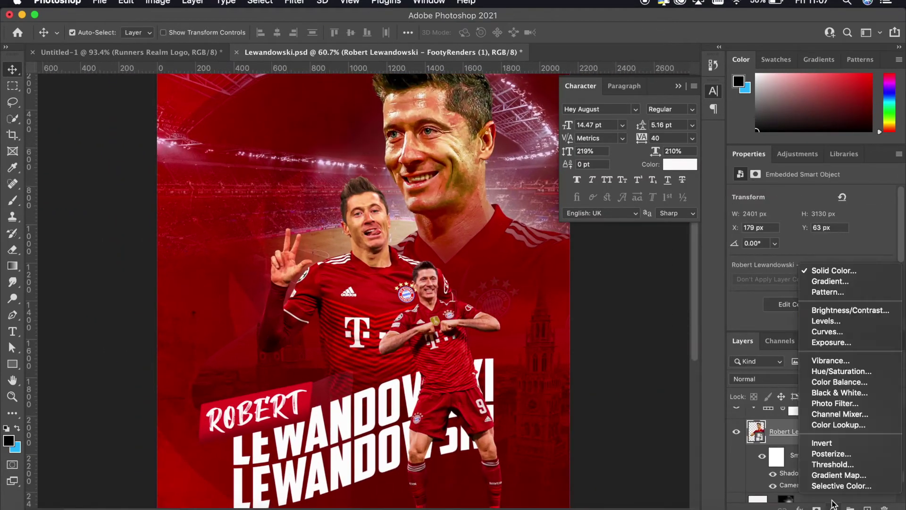
pyautogui.click(831, 343)
pyautogui.moveTo(810, 227); pyautogui.dragTo(838, 227)
pyautogui.hotkey('ctrl', 'i')
pyautogui.press('b')
pyautogui.press('d')
# Paint white with a smaller soft brush over the large portrait's face and hair
pyautogui.scroll(3, 286, 225)
pyautogui.scroll(1, 286, 225)
pyautogui.press('[')
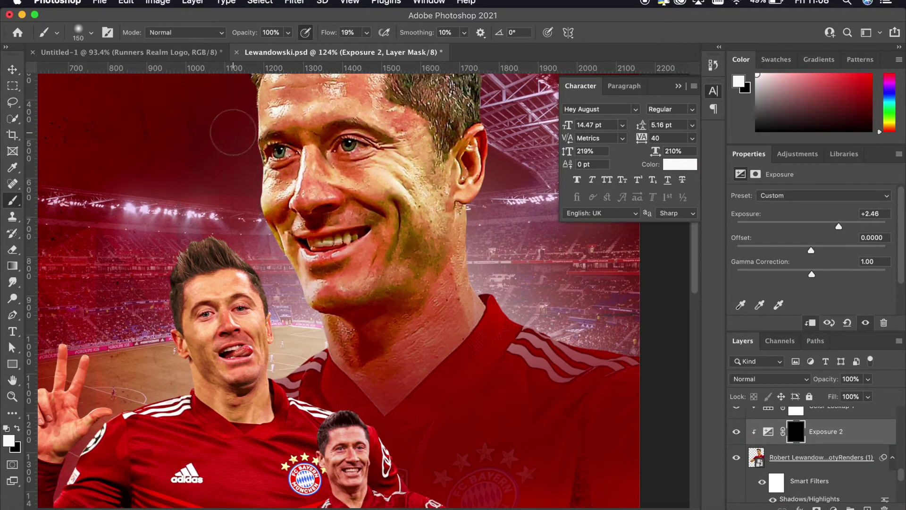
pyautogui.scroll(-2, 651, 349)
pyautogui.scroll(2, 651, 350)
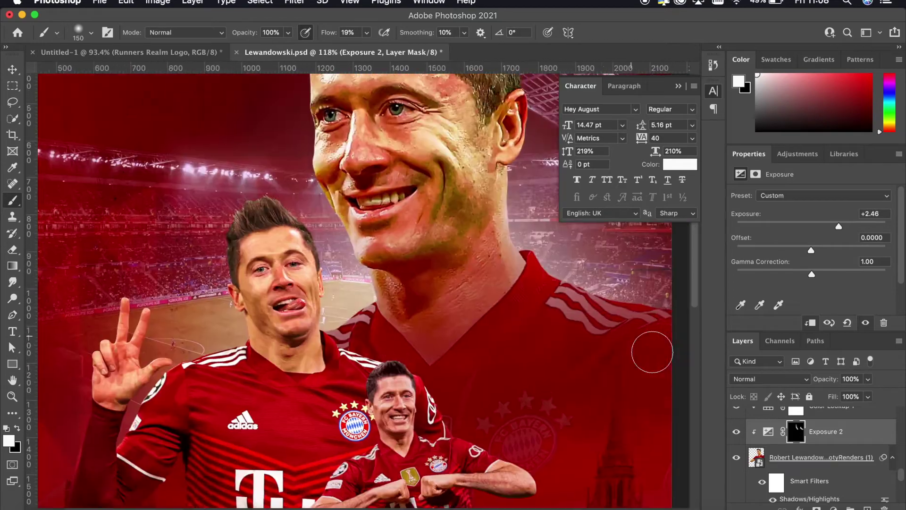
pyautogui.press('[')
pyautogui.press('[')
pyautogui.press('[')
pyautogui.scroll(2, 365, 271)
pyautogui.scroll(3, 317, 349)
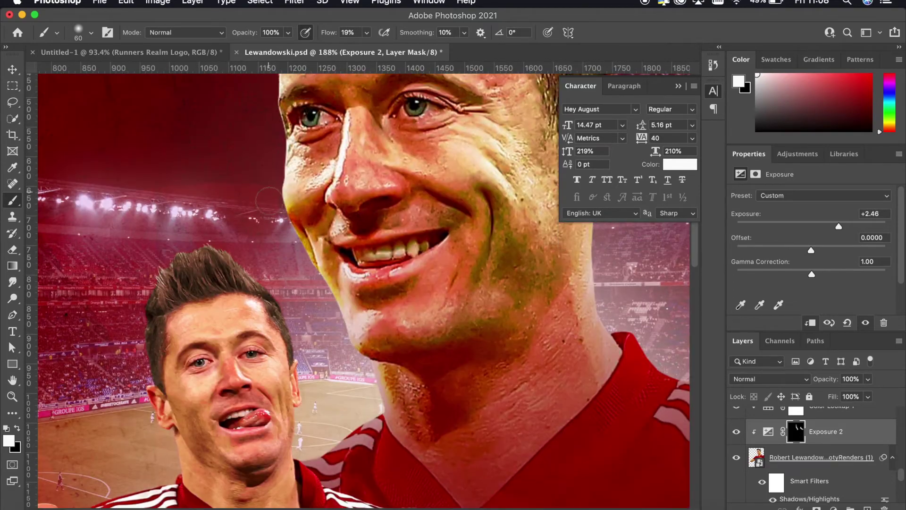
pyautogui.scroll(9, 269, 201)
pyautogui.hscroll(5, 269, 201)
pyautogui.hscroll(3, 478, 330)
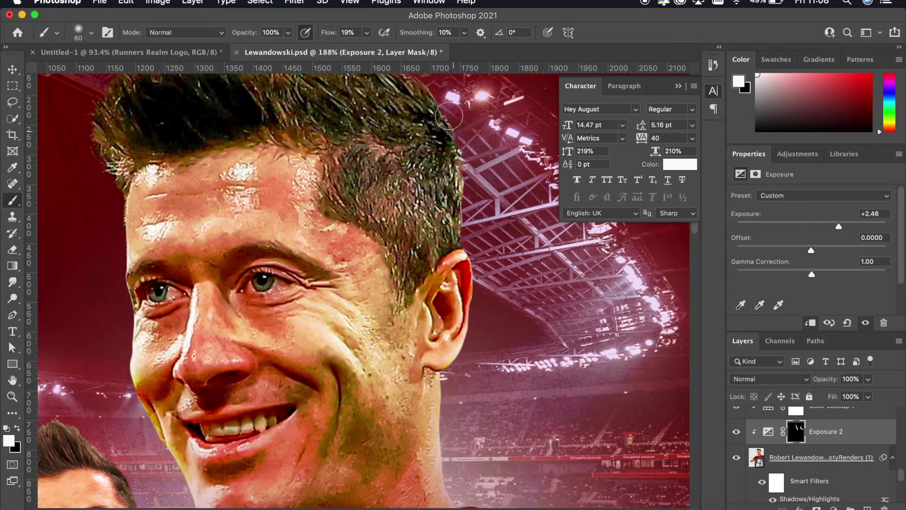
pyautogui.scroll(5, 449, 116)
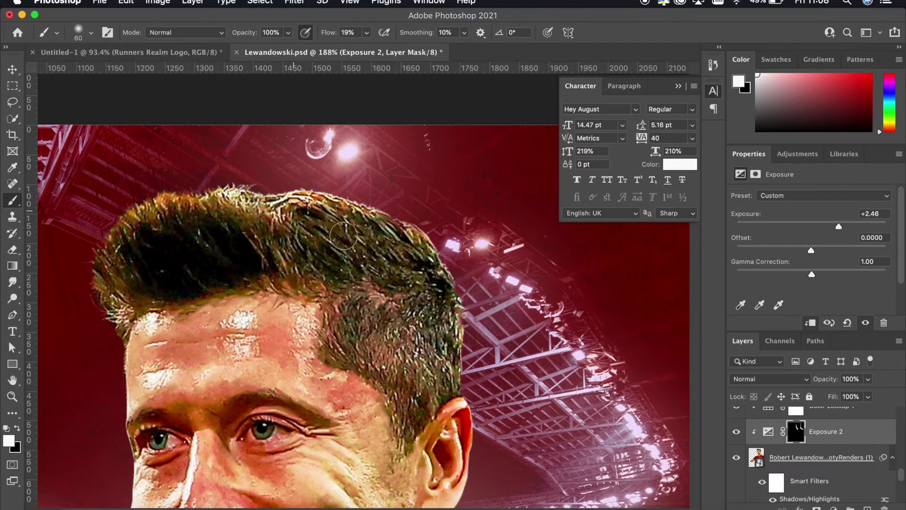
pyautogui.scroll(-5, 496, 259)
pyautogui.scroll(5, 358, 144)
pyautogui.scroll(3, 358, 143)
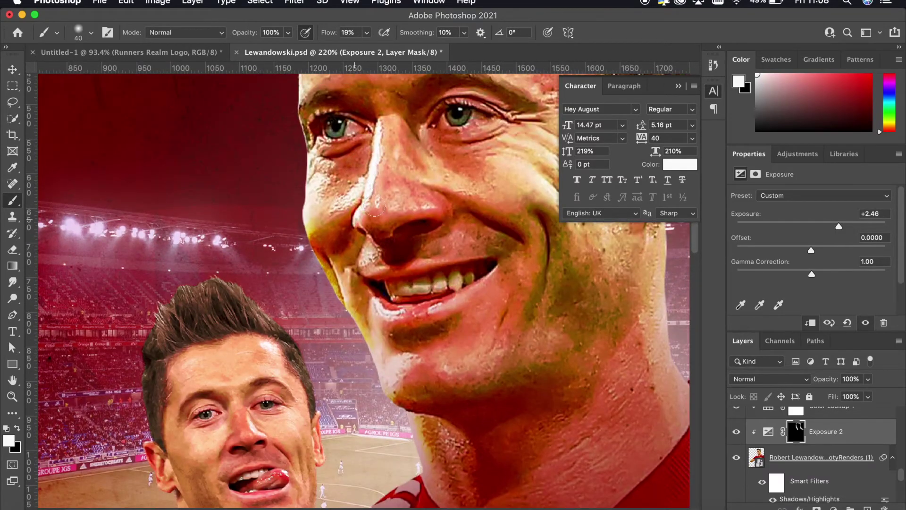
pyautogui.scroll(-3, 374, 207)
pyautogui.scroll(-3, 374, 206)
pyautogui.scroll(4, 331, 198)
pyautogui.scroll(-5, 808, 496)
pyautogui.scroll(5, 808, 472)
# Add an Exposure 3 adjustment at +2.02 for the waving player
pyautogui.click(833, 507)
pyautogui.click(821, 340)
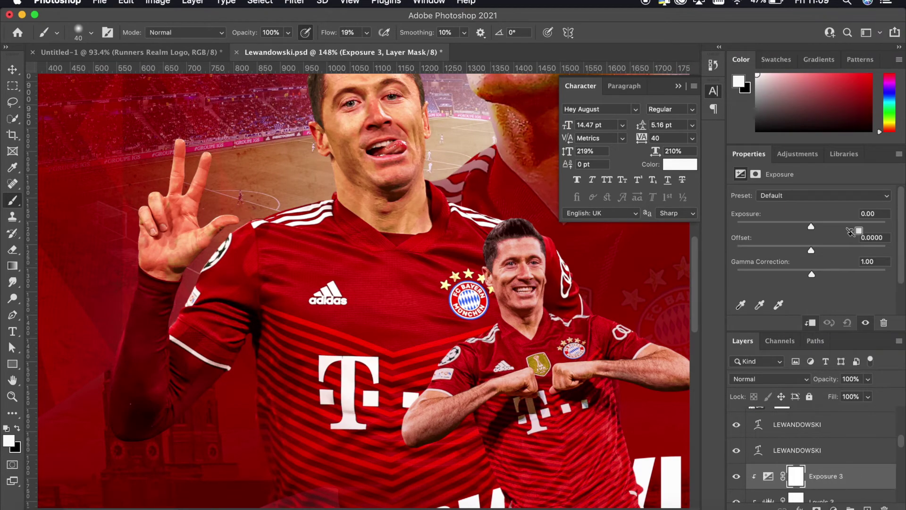
pyautogui.click(836, 222)
pyautogui.scroll(2, 338, 321)
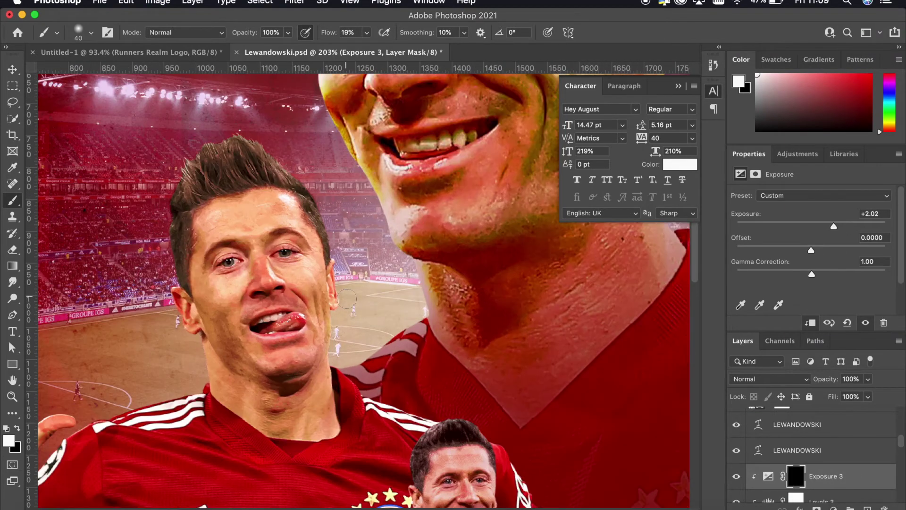
pyautogui.scroll(2, 307, 415)
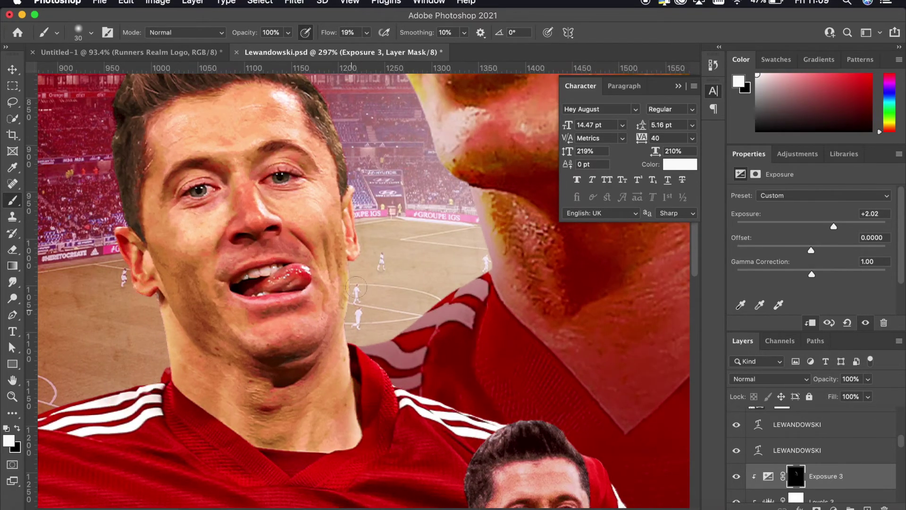
pyautogui.press('[')
pyautogui.press('[')
pyautogui.press('[')
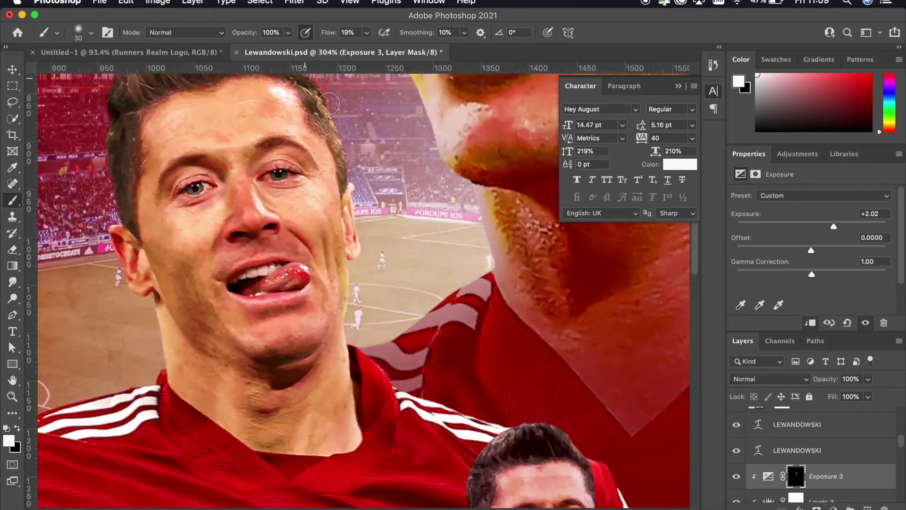
# Paint Exposure 3 highlights onto the waving player, resizing the brush as needed
pyautogui.scroll(1, 331, 203)
pyautogui.scroll(1, 360, 137)
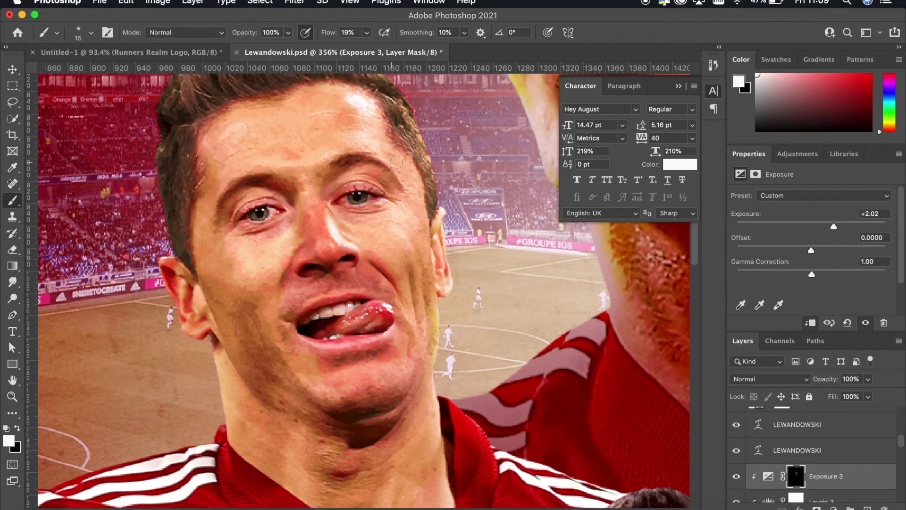
pyautogui.scroll(-5, 409, 233)
pyautogui.scroll(4, 330, 236)
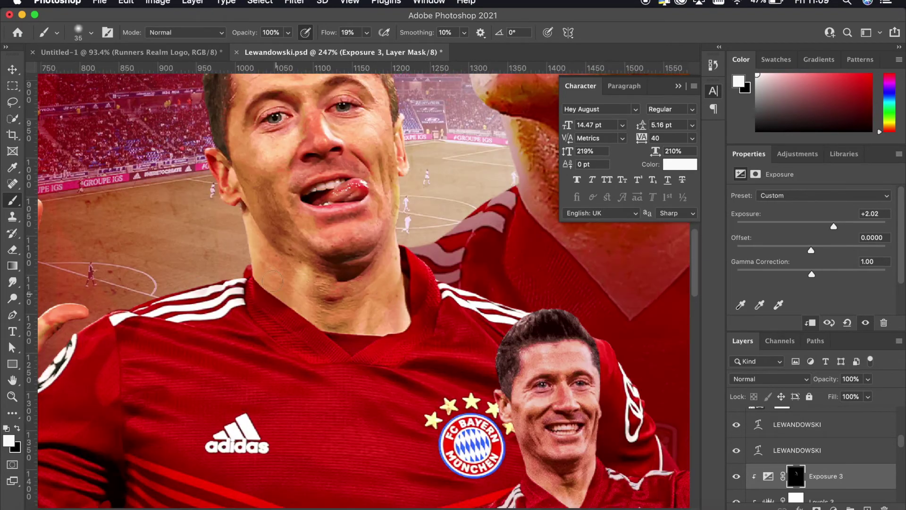
pyautogui.press(']')
pyautogui.press(']')
pyautogui.scroll(-5, 297, 264)
pyautogui.scroll(-5, 477, 278)
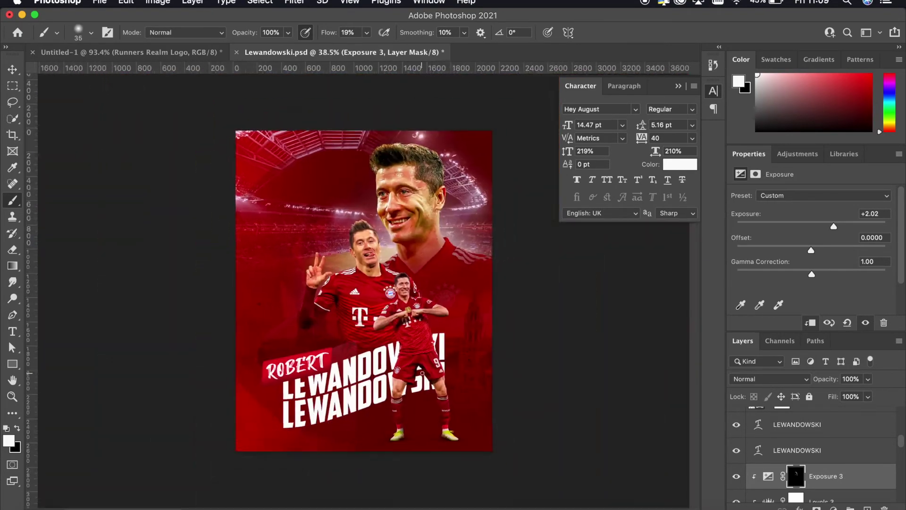
pyautogui.scroll(5, 360, 276)
pyautogui.hscroll(-3, 360, 276)
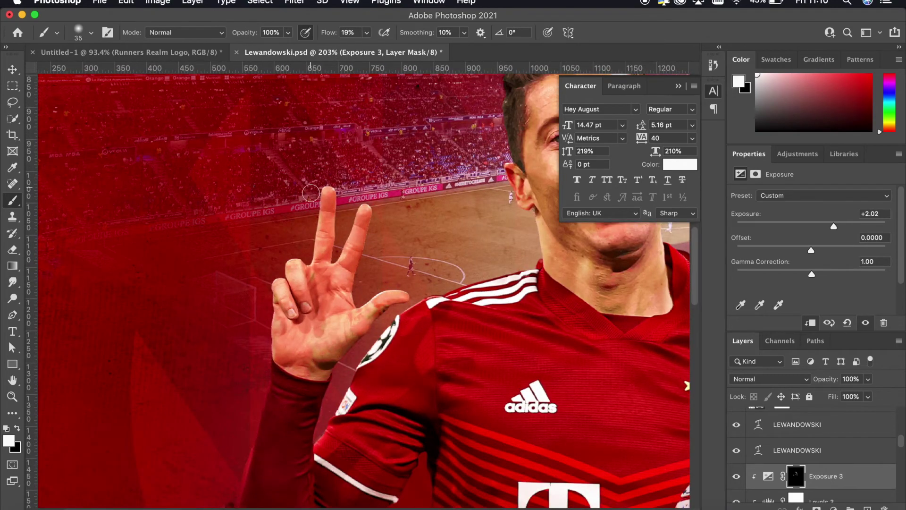
pyautogui.scroll(-5, 330, 284)
pyautogui.scroll(4, 359, 283)
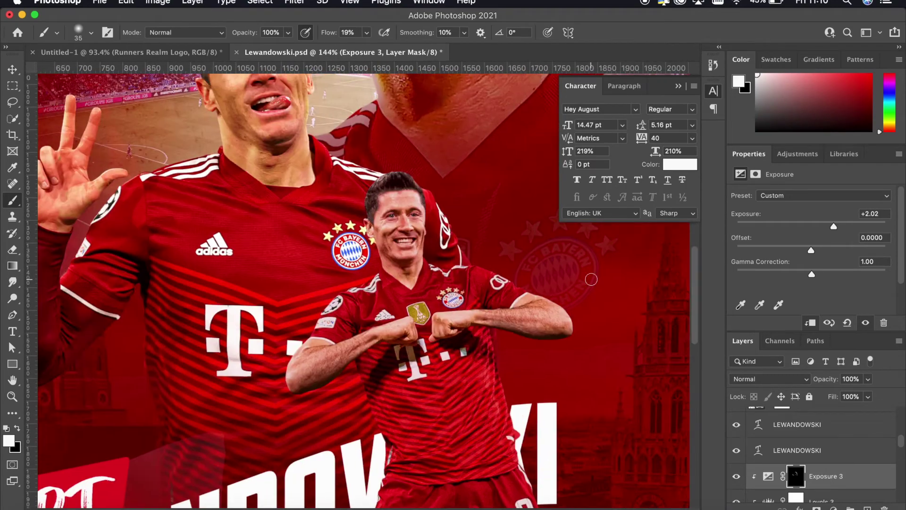
pyautogui.scroll(-3, 798, 429)
# Add an Exposure 4 adjustment at +1.57
pyautogui.click(833, 507)
pyautogui.click(825, 342)
pyautogui.moveTo(812, 227); pyautogui.dragTo(828, 226)
pyautogui.scroll(3, 472, 208)
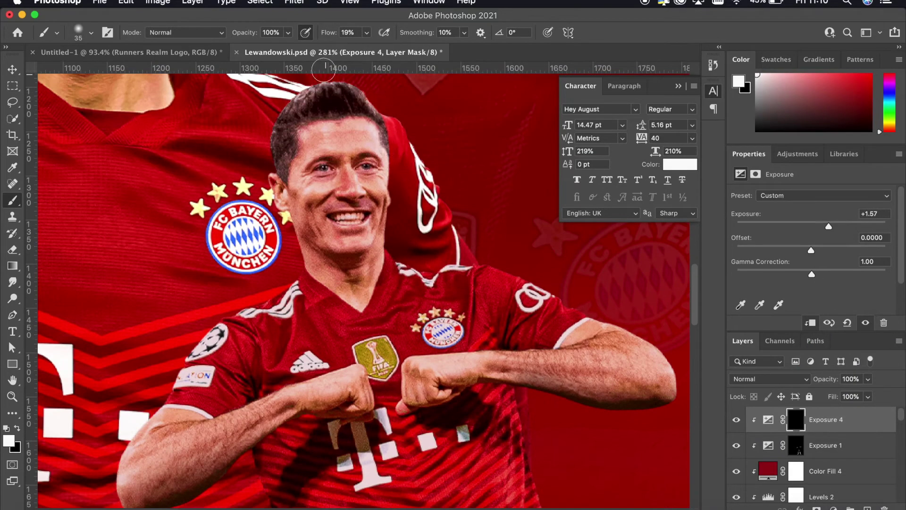
pyautogui.scroll(-3, 395, 225)
pyautogui.scroll(2, 412, 191)
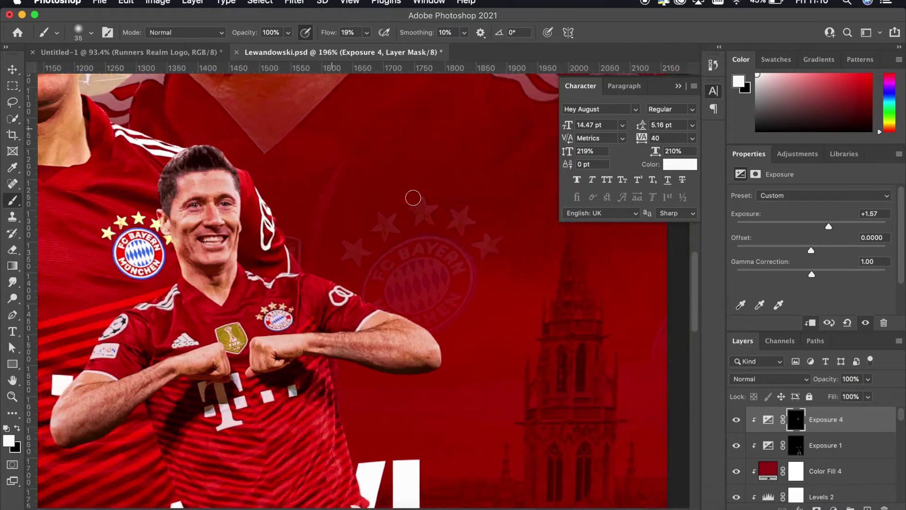
# Paint Exposure 4 highlights onto the dancing player's face and arms
pyautogui.scroll(2, 413, 198)
pyautogui.hscroll(-5, 307, 377)
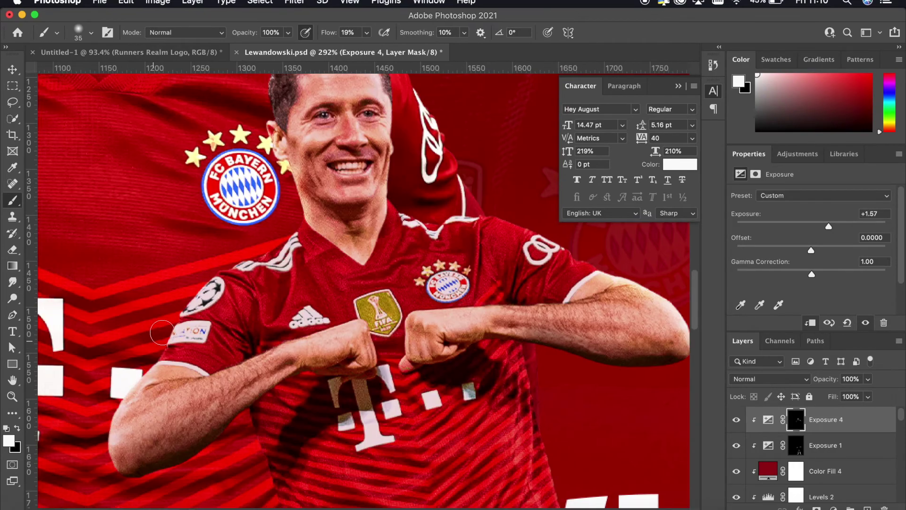
pyautogui.scroll(-2, 162, 332)
pyautogui.scroll(-3, 302, 307)
pyautogui.scroll(3, 425, 283)
pyautogui.scroll(1, 445, 285)
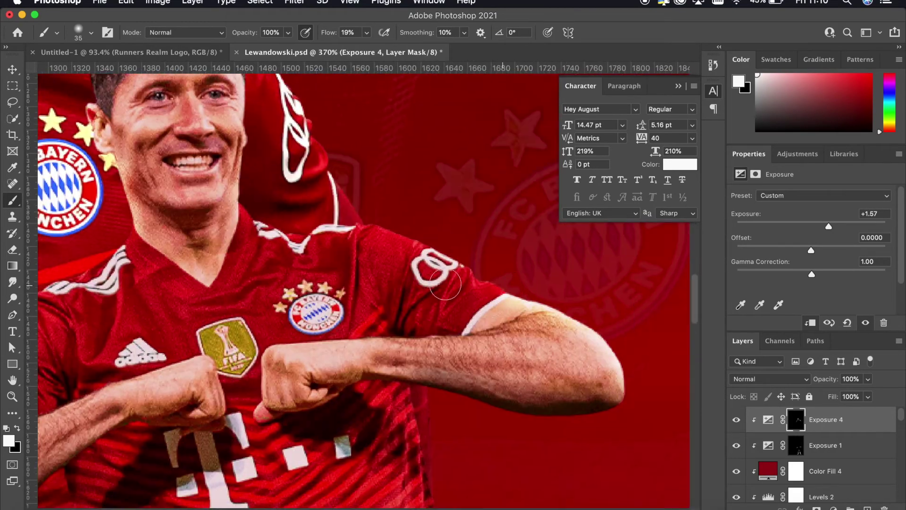
pyautogui.scroll(-1, 261, 110)
pyautogui.scroll(-1, 236, 137)
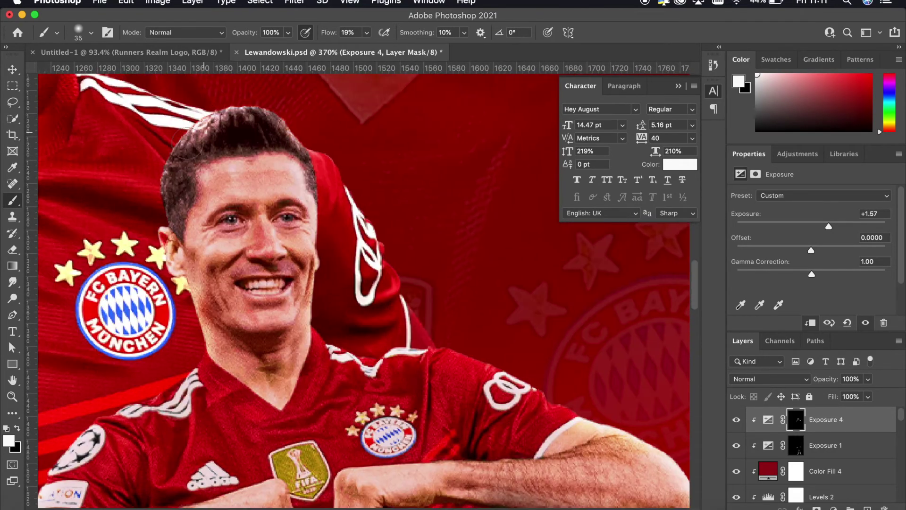
pyautogui.scroll(-1, 199, 179)
pyautogui.scroll(-2, 161, 218)
pyautogui.press('v')
pyautogui.scroll(5, 248, 401)
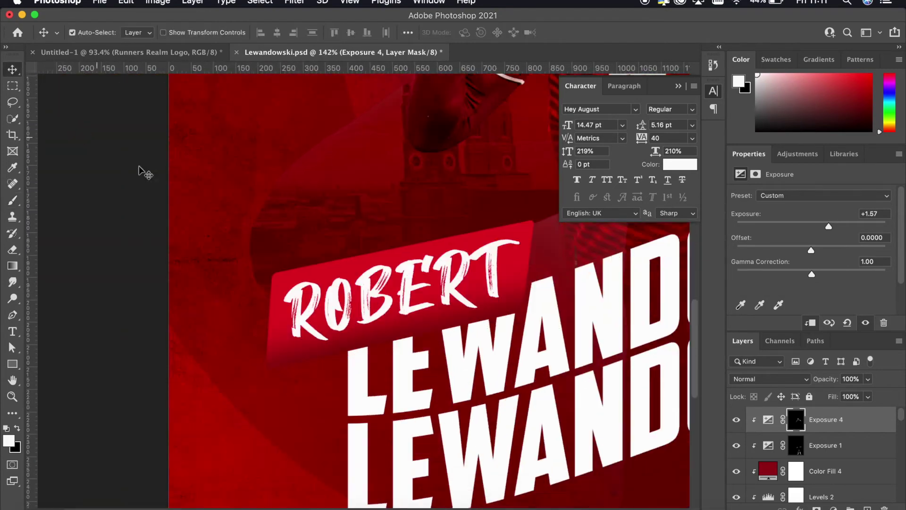
# Select the Rectangle 1 copy banner layer behind the ROBERT text
pyautogui.click(821, 474)
pyautogui.click(826, 495)
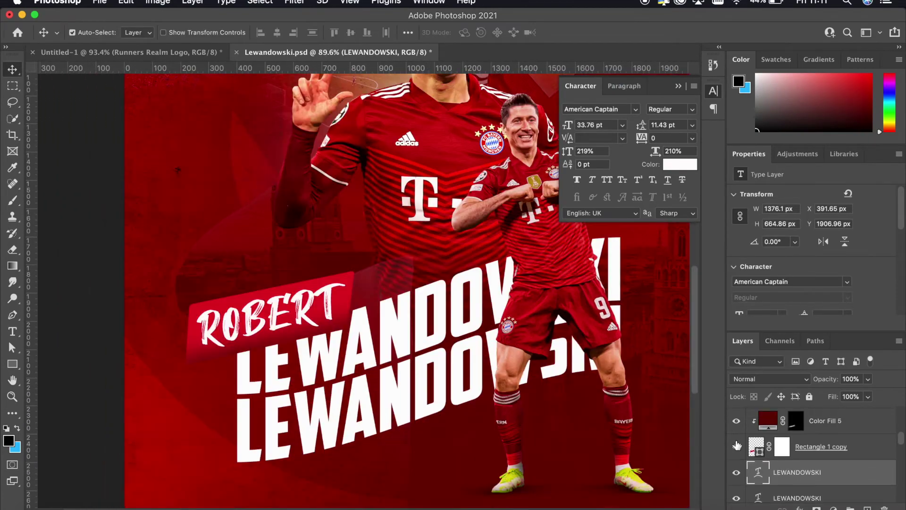
pyautogui.scroll(-3, 614, 377)
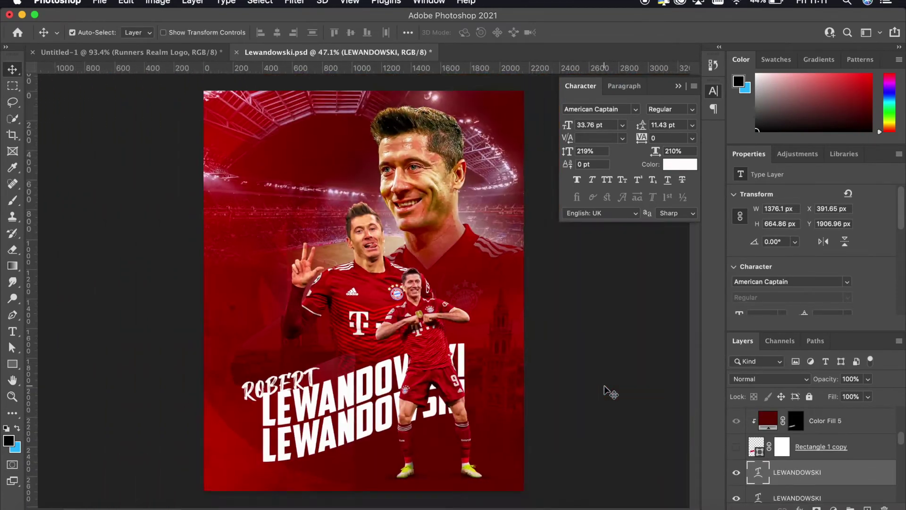
pyautogui.scroll(4, 590, 387)
pyautogui.scroll(-2, 590, 390)
pyautogui.scroll(5, 490, 322)
pyautogui.click(491, 323)
# Move and slightly tilt the red ROBERT banner with Free Transform, then commit
pyautogui.hotkey('ctrl', 't')
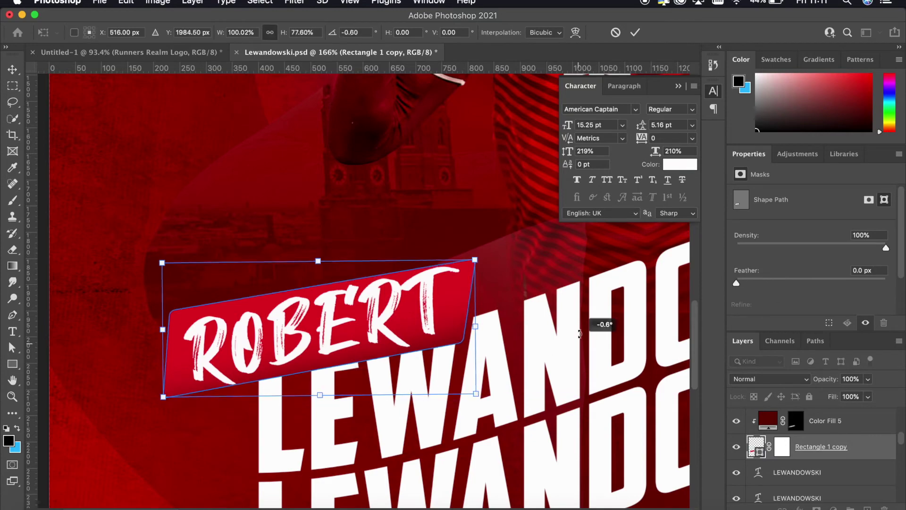
pyautogui.scroll(-5, 451, 343)
pyautogui.scroll(7, 451, 343)
pyautogui.hotkey('ctrl', 't')
pyautogui.moveTo(308, 284); pyautogui.dragTo(312, 285)
pyautogui.press('Return')
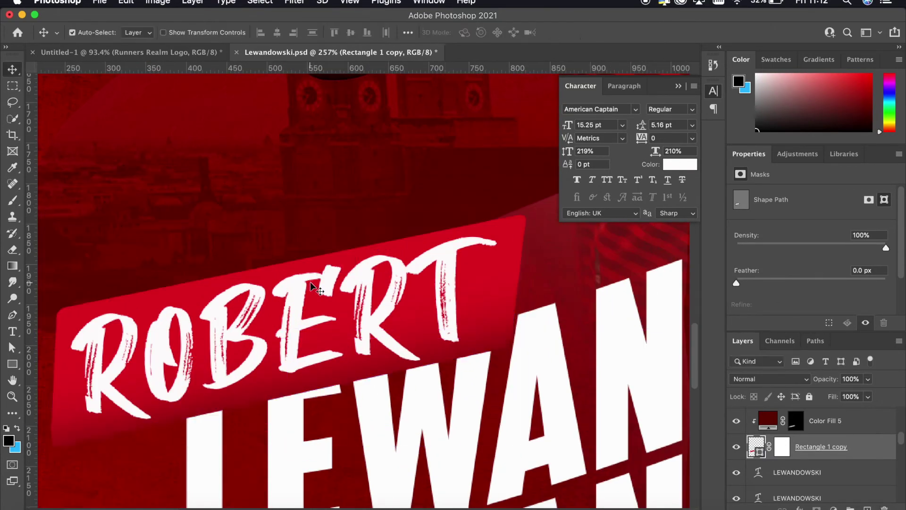
pyautogui.scroll(-5, 320, 283)
pyautogui.scroll(3, 326, 281)
pyautogui.scroll(2, 332, 279)
pyautogui.scroll(-3, 332, 279)
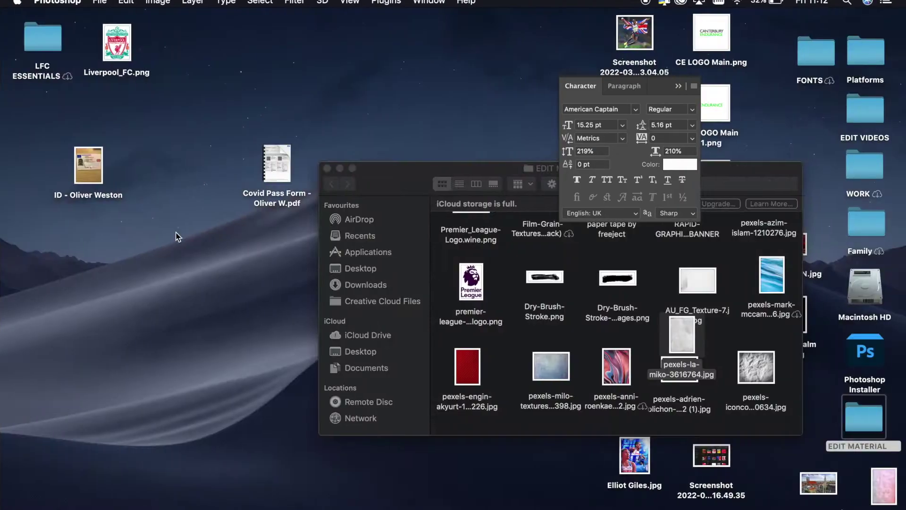
# Search Google Images for 'bundesliga png' and preview the Bundesliga logo results
pyautogui.write('bundesliga p')
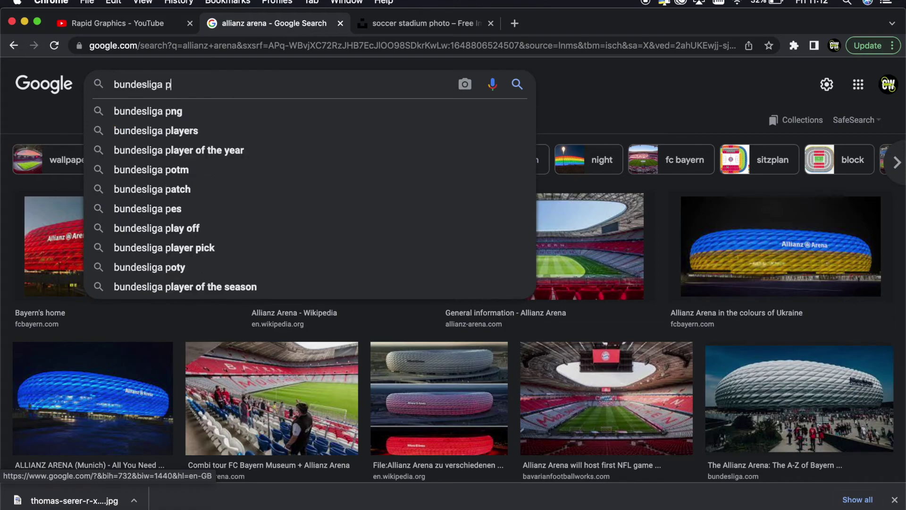
pyautogui.write('ng')
pyautogui.press('Return')
pyautogui.click(81, 263)
pyautogui.moveTo(76, 195); pyautogui.dragTo(75, 148)
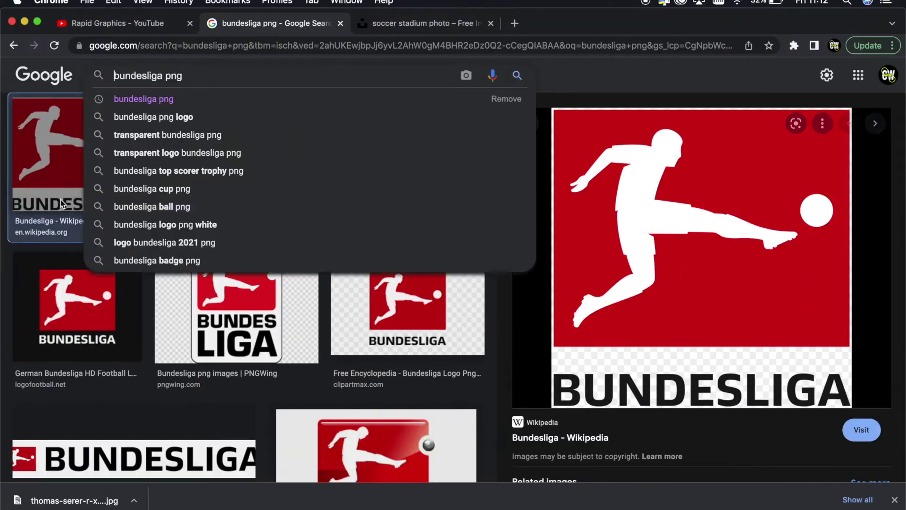
pyautogui.click(215, 189)
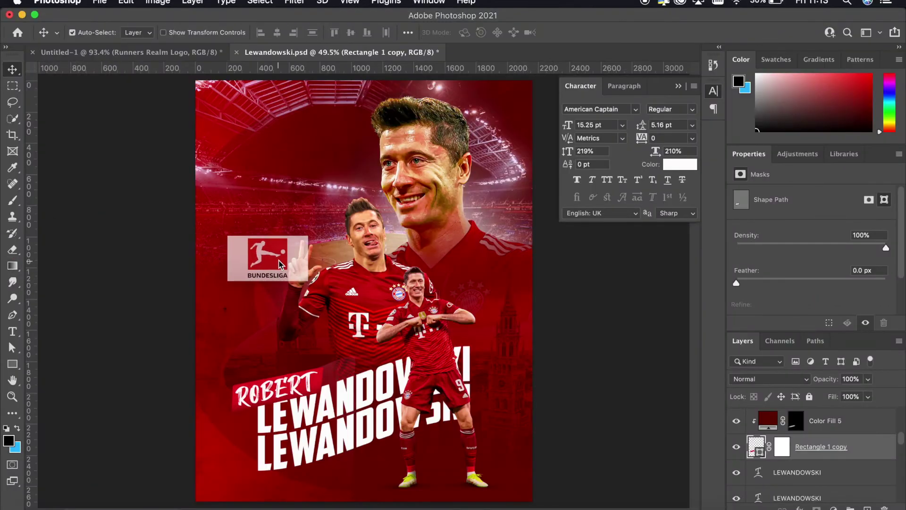
# Place the Bundesliga logo into the poster as the top layer and duplicate it
pyautogui.moveTo(278, 263); pyautogui.dragTo(279, 263)
pyautogui.moveTo(802, 446); pyautogui.dragTo(802, 370)
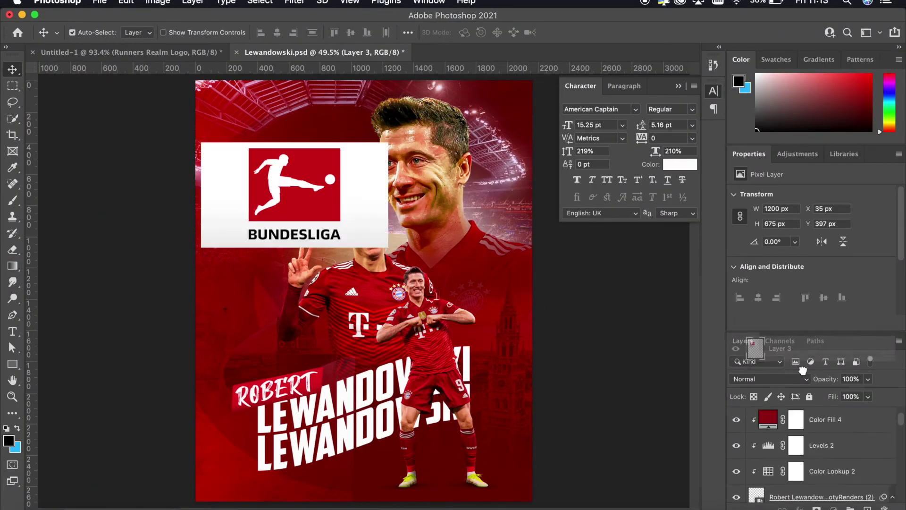
pyautogui.scroll(5, 293, 188)
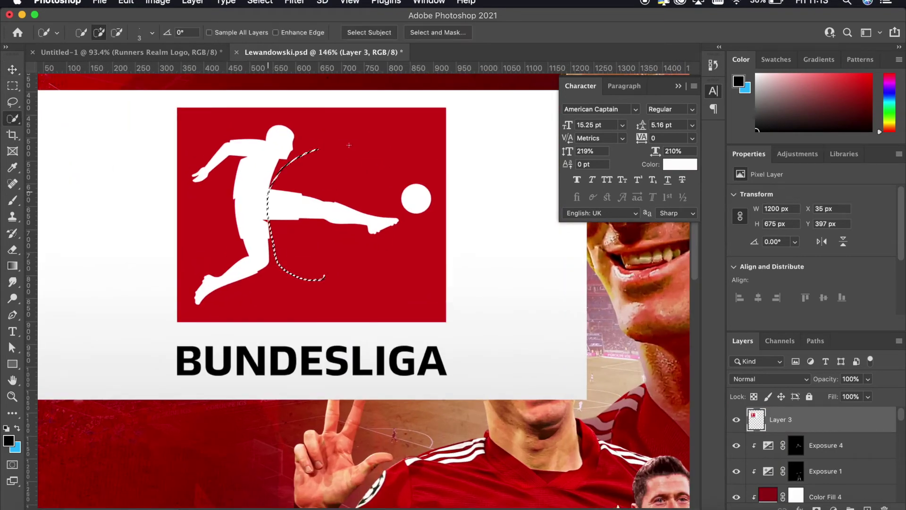
pyautogui.hotkey('ctrl', 'j')
pyautogui.scroll(2, 364, 298)
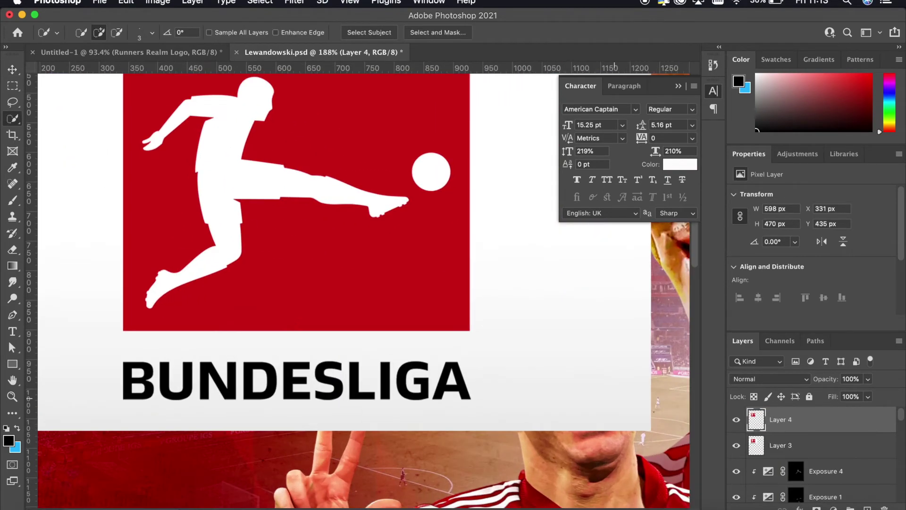
# Apply Blend If to the Bundesliga logo and convert it to a smart object
pyautogui.doubleClick(821, 443)
pyautogui.moveTo(750, 308); pyautogui.dragTo(708, 309)
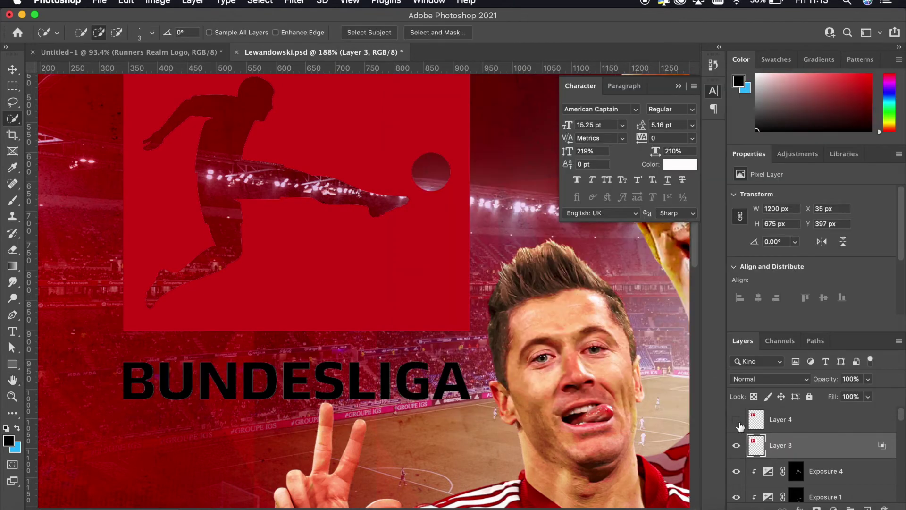
pyautogui.click(736, 419)
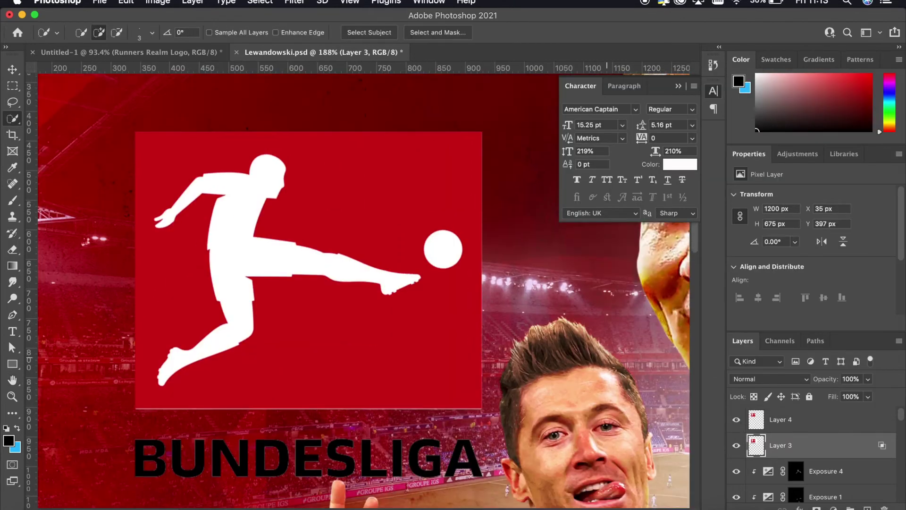
pyautogui.rightClick(783, 419)
pyautogui.click(661, 477)
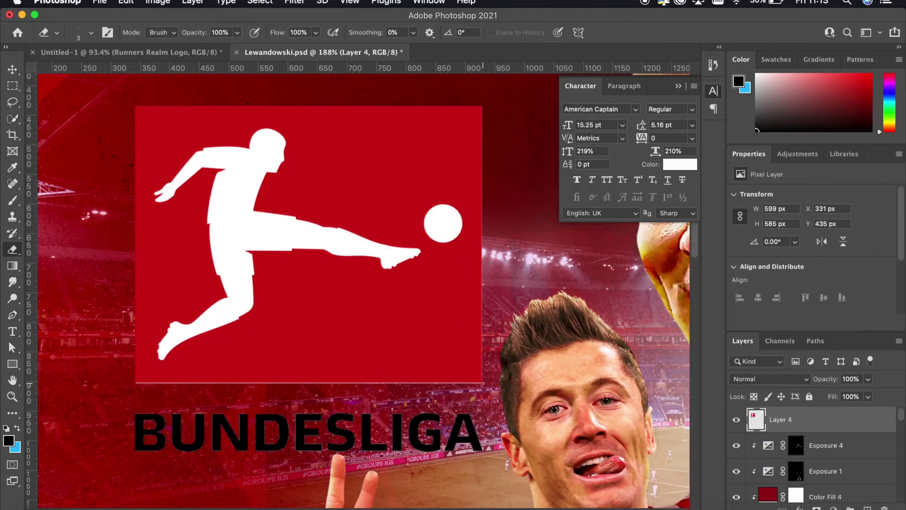
# Shrink the Bundesliga logo and move it to the poster's left side
pyautogui.hotkey('ctrl', 't')
pyautogui.hotkey('ctrl', '0')
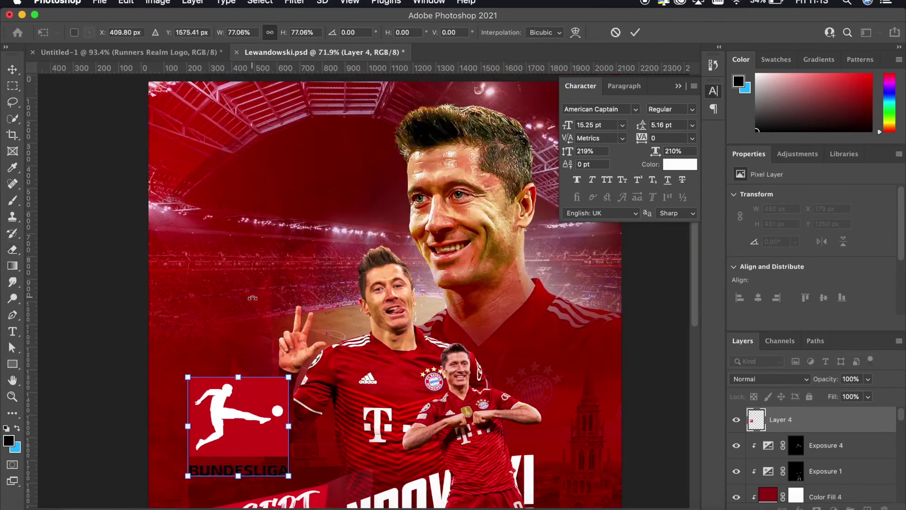
pyautogui.scroll(-2, 253, 298)
pyautogui.moveTo(162, 287); pyautogui.dragTo(192, 314)
pyautogui.scroll(3, 212, 307)
pyautogui.moveTo(217, 246); pyautogui.dragTo(189, 237)
pyautogui.scroll(-3, 194, 283)
pyautogui.press('Return')
pyautogui.scroll(2, 204, 322)
# Paste a Champions League logo from a 'champions league png' search, scaled to about half
pyautogui.press('super+Tab')
pyautogui.write('champions league png')
pyautogui.press('Return')
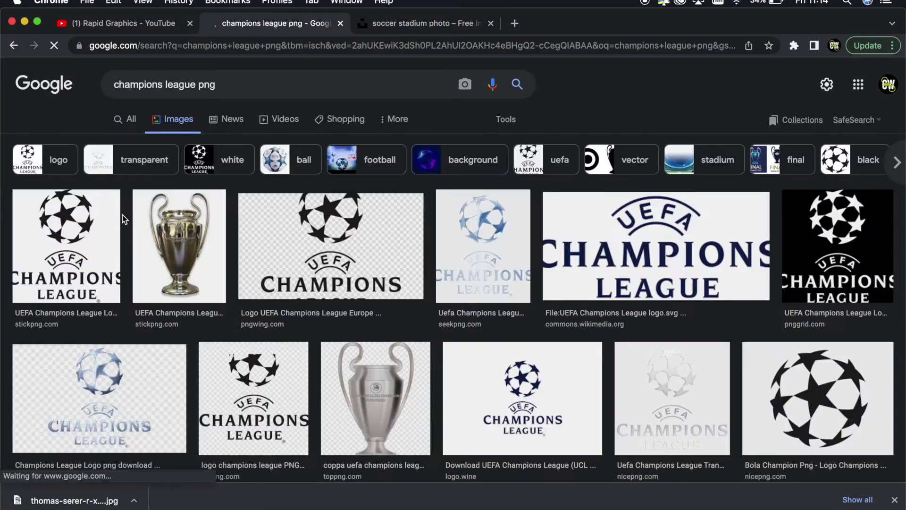
pyautogui.press('super+Tab')
pyautogui.press('super+v')
pyautogui.press('super+t')
pyautogui.moveTo(378, 203); pyautogui.dragTo(237, 192)
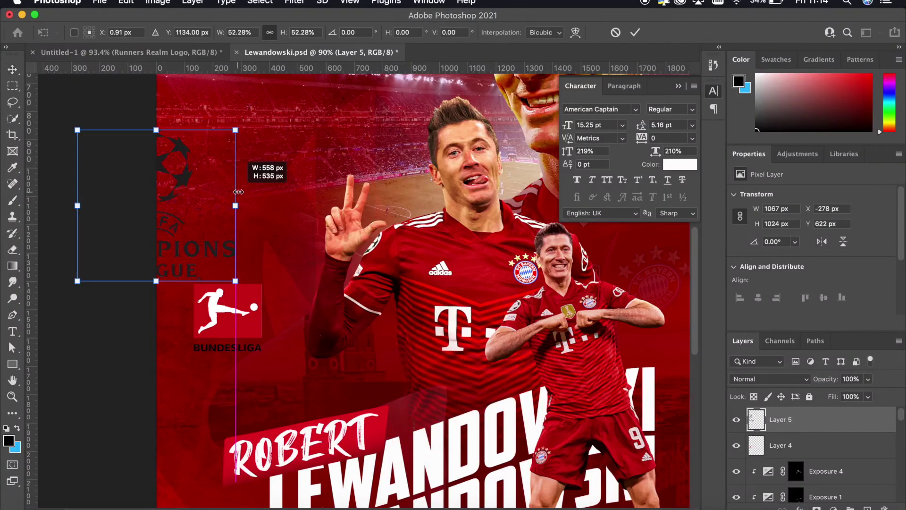
pyautogui.press('Return')
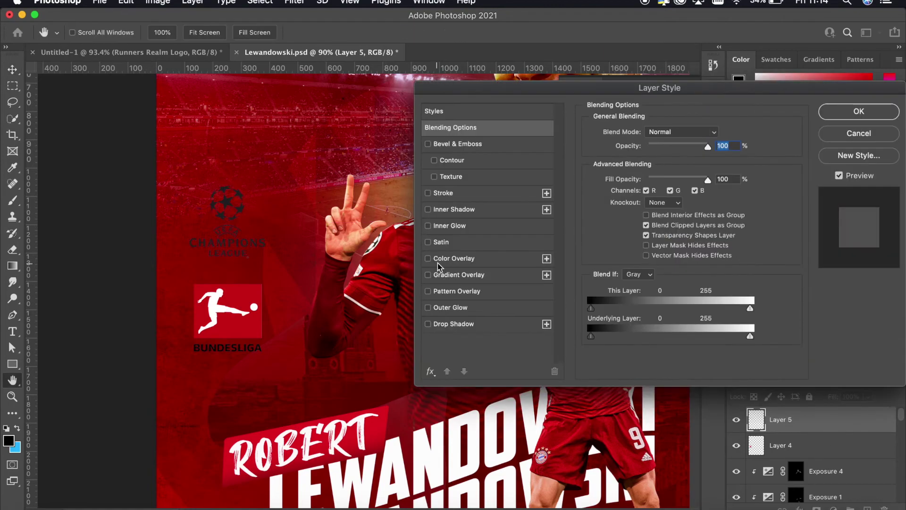
# Turn the Champions League logo white with a Color Overlay and refine both logos' sizes
pyautogui.click(824, 113)
pyautogui.scroll(5, 258, 166)
pyautogui.press('v')
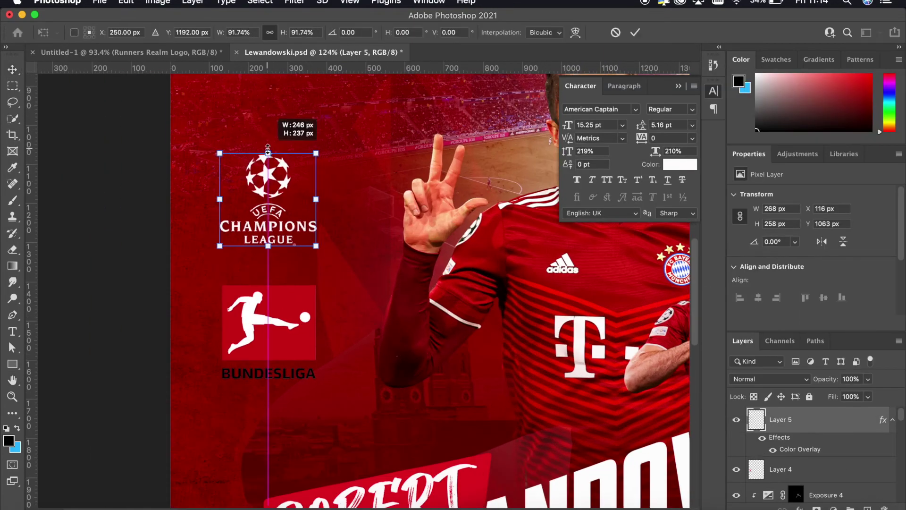
pyautogui.keyDown('super'); pyautogui.click(262, 297); pyautogui.keyUp('super')
pyautogui.press('Return')
pyautogui.scroll(-5, 269, 286)
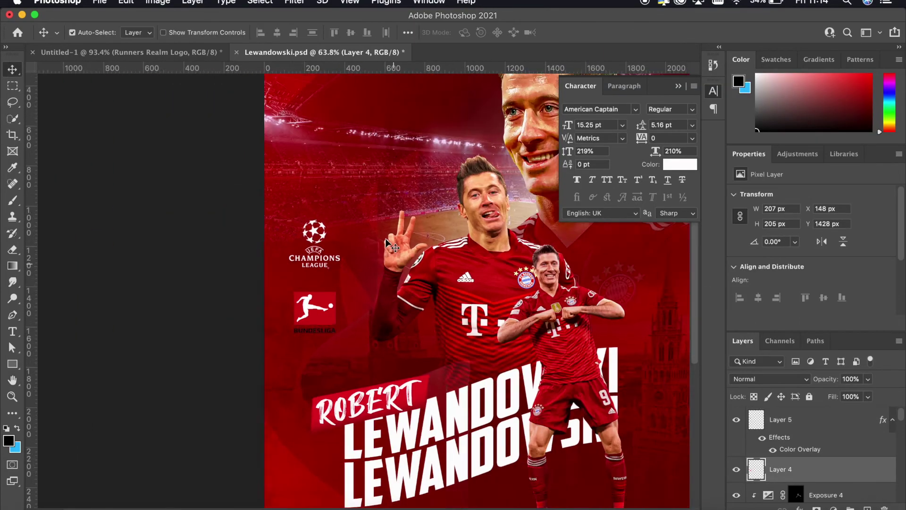
pyautogui.scroll(6, 171, 196)
pyautogui.click(170, 196)
# Draw a thin white rectangle bar above the logos
pyautogui.hscroll(-2, 171, 195)
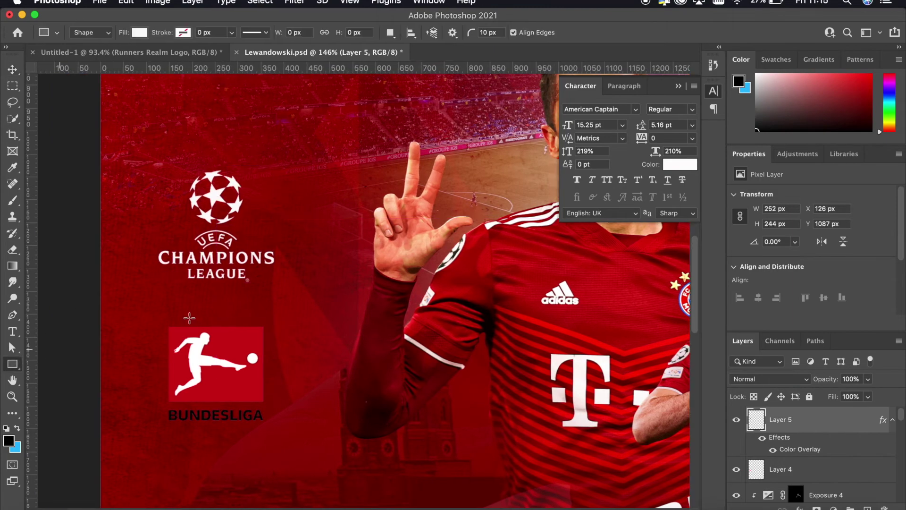
pyautogui.scroll(2, 213, 203)
pyautogui.press('u')
pyautogui.moveTo(249, 215); pyautogui.dragTo(250, 217)
pyautogui.scroll(-5, 773, 291)
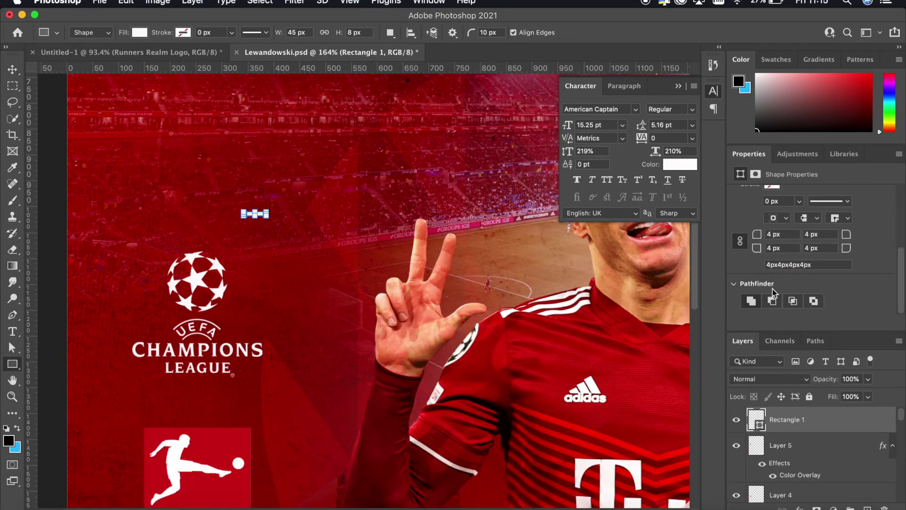
pyautogui.scroll(3, 255, 214)
# Duplicate the bar, rotate the copy 90° and position it to form a corner
pyautogui.hotkey('ctrl', 'j')
pyautogui.hotkey('ctrl', 't')
pyautogui.rightClick(250, 150)
pyautogui.click(303, 372)
pyautogui.moveTo(251, 141); pyautogui.dragTo(273, 161)
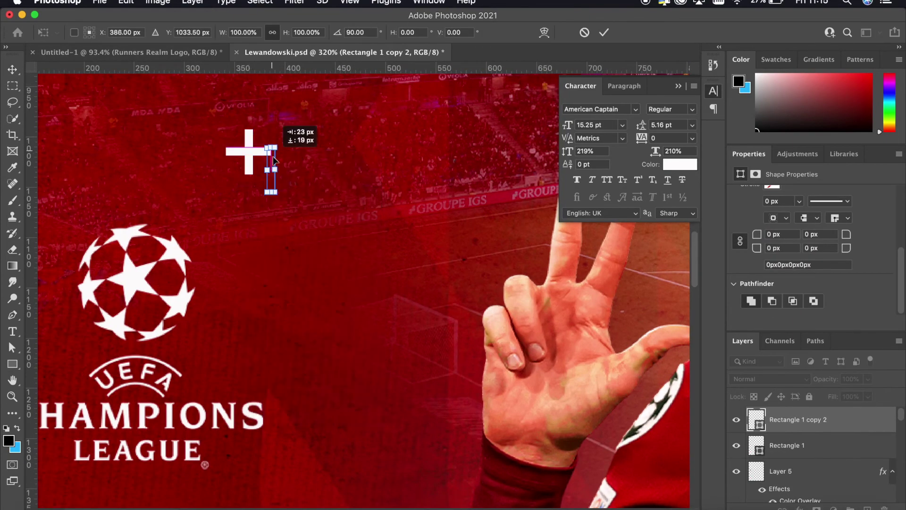
# Merge the two bar layers into one corner-bracket smart object
pyautogui.scroll(-3, 315, 286)
pyautogui.keyDown('shift'); pyautogui.click(798, 445); pyautogui.keyUp('shift')
pyautogui.rightClick(797, 445)
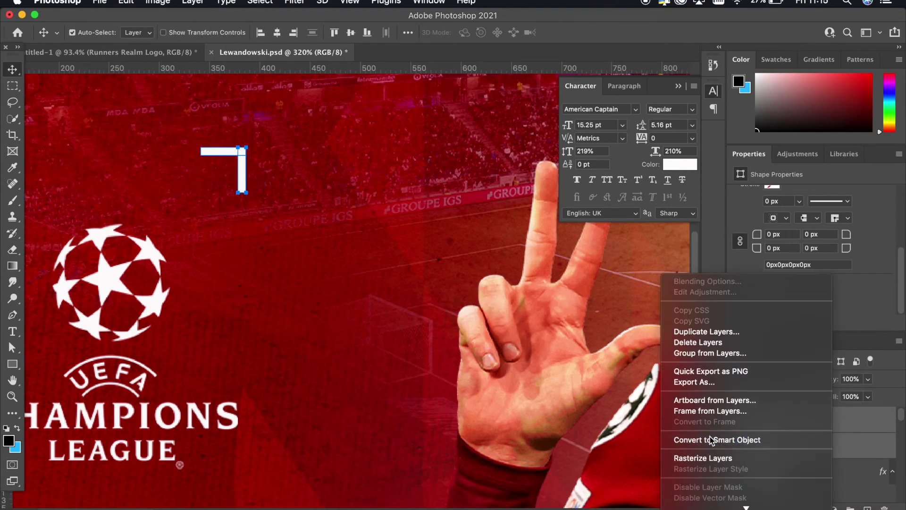
pyautogui.click(739, 437)
# Copy the bracket to the logo's top-left, rotated 90° counter-clockwise
pyautogui.scroll(-3, 254, 160)
pyautogui.hotkey('ctrl', 'j')
pyautogui.hotkey('ctrl', 't')
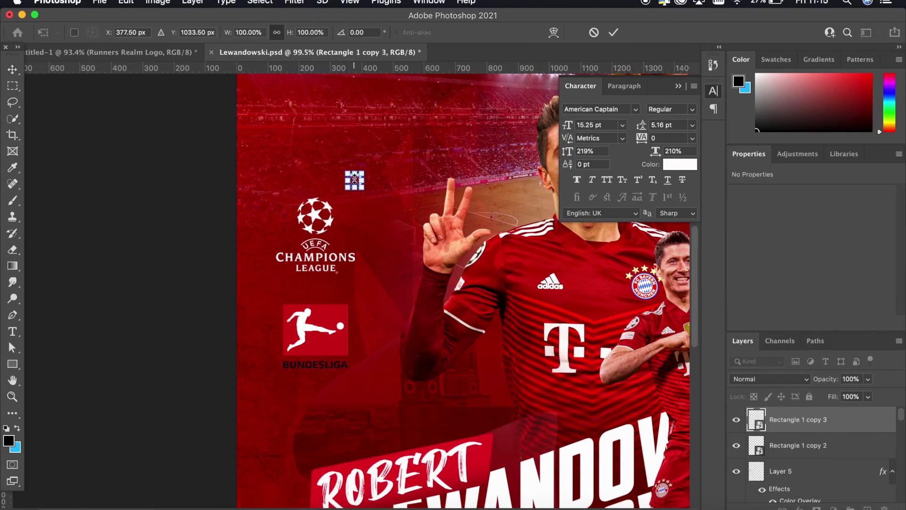
pyautogui.scroll(3, 354, 178)
pyautogui.moveTo(373, 184); pyautogui.dragTo(183, 170)
pyautogui.rightClick(161, 182)
pyautogui.click(218, 283)
pyautogui.press('Return')
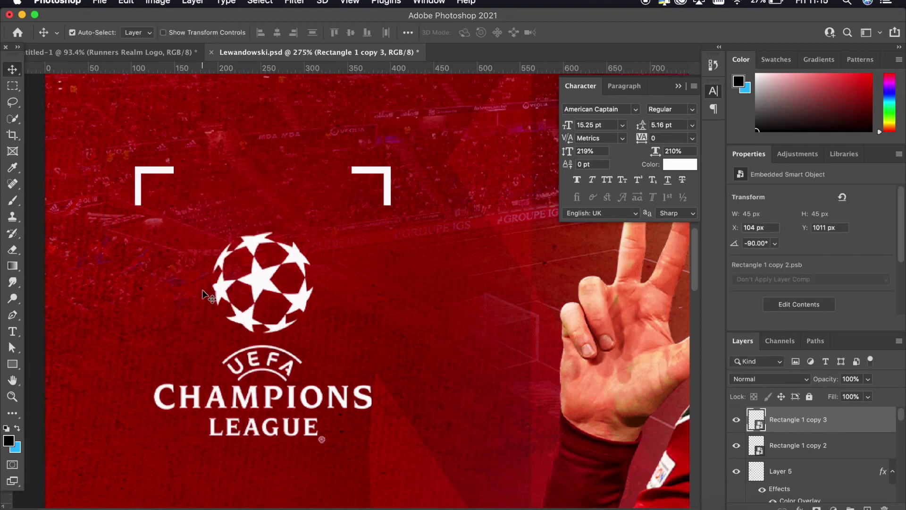
# Add bottom brackets below the Bundesliga logo, rotated 180° and 90° counter-clockwise
pyautogui.scroll(-5, 166, 161)
pyautogui.moveTo(163, 159); pyautogui.dragTo(160, 469)
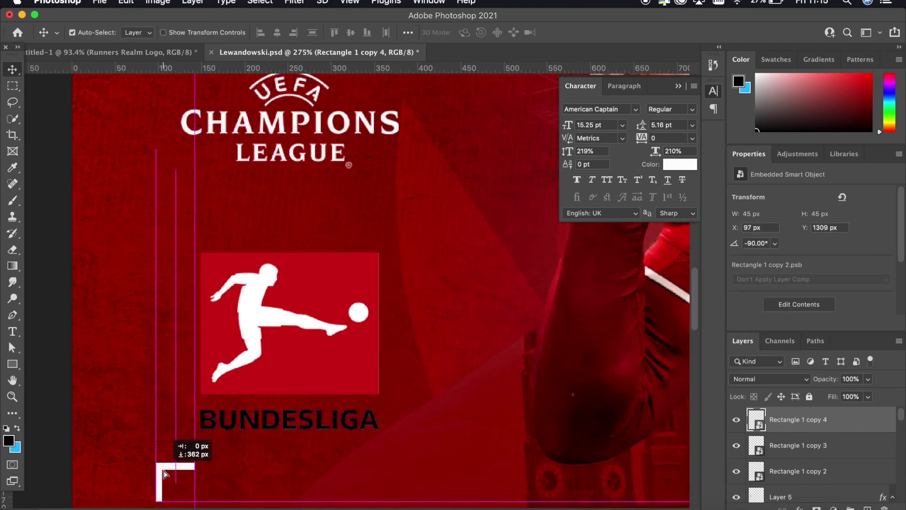
pyautogui.scroll(-2, 164, 473)
pyautogui.hotkey('ctrl', 't')
pyautogui.rightClick(166, 439)
pyautogui.click(203, 424)
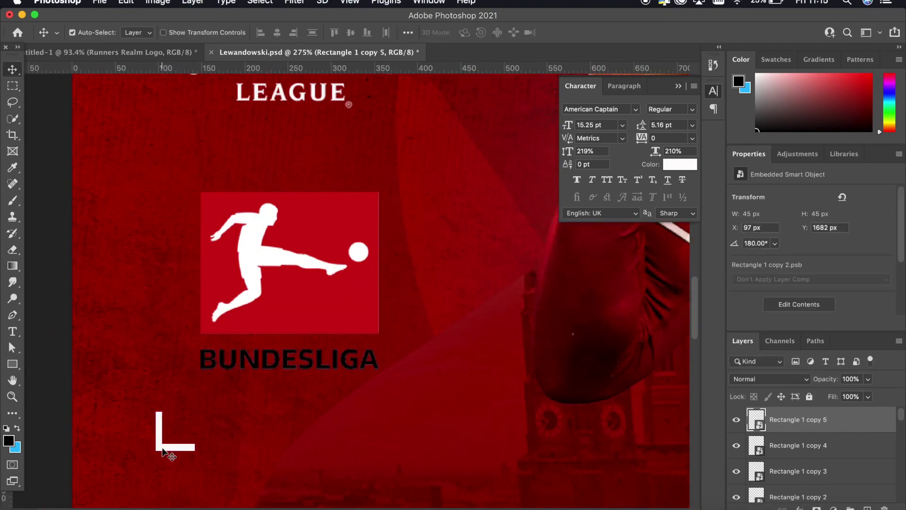
pyautogui.rightClick(382, 445)
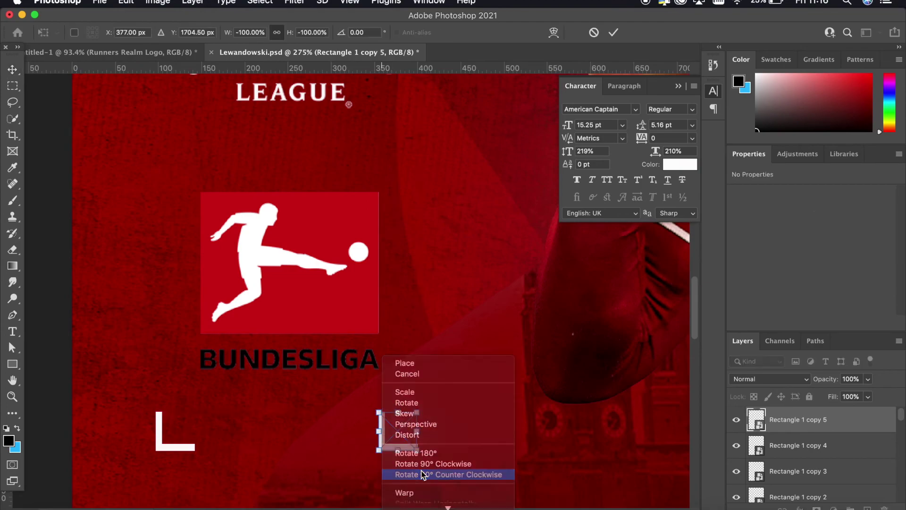
pyautogui.click(455, 474)
pyautogui.press('Return')
# Place the pexels-matheus-viana-2414036 texture over the poster and flip it horizontally
pyautogui.scroll(-5, 472, 347)
pyautogui.scroll(3, 472, 346)
pyautogui.scroll(-3, 472, 347)
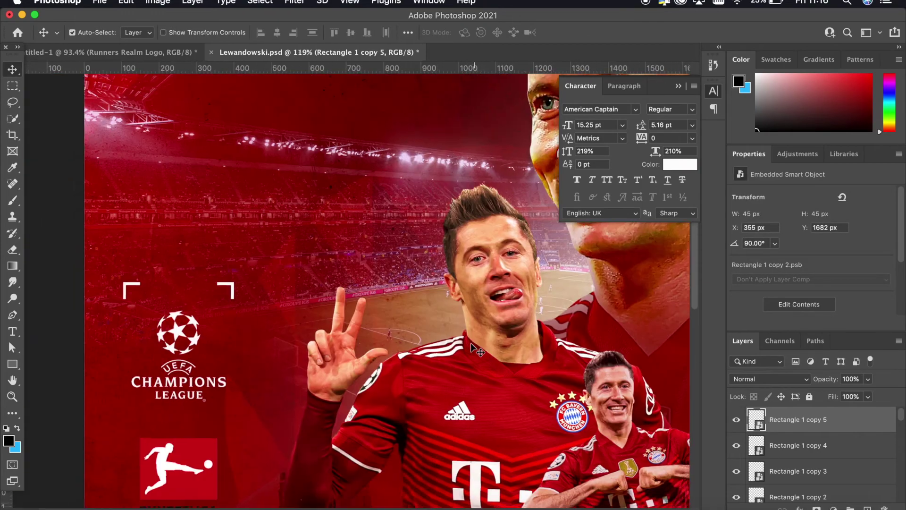
pyautogui.scroll(-2, 471, 347)
pyautogui.scroll(1, 474, 343)
pyautogui.scroll(1, 476, 338)
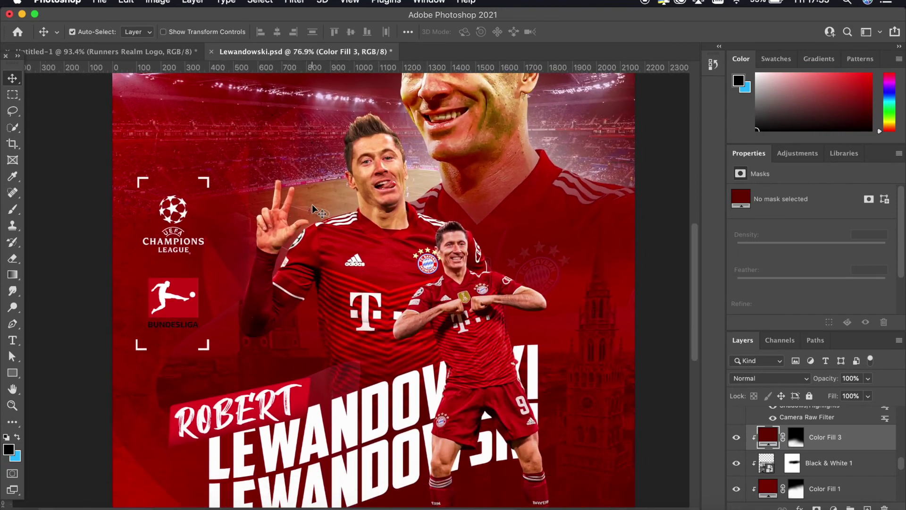
pyautogui.scroll(-3, 313, 207)
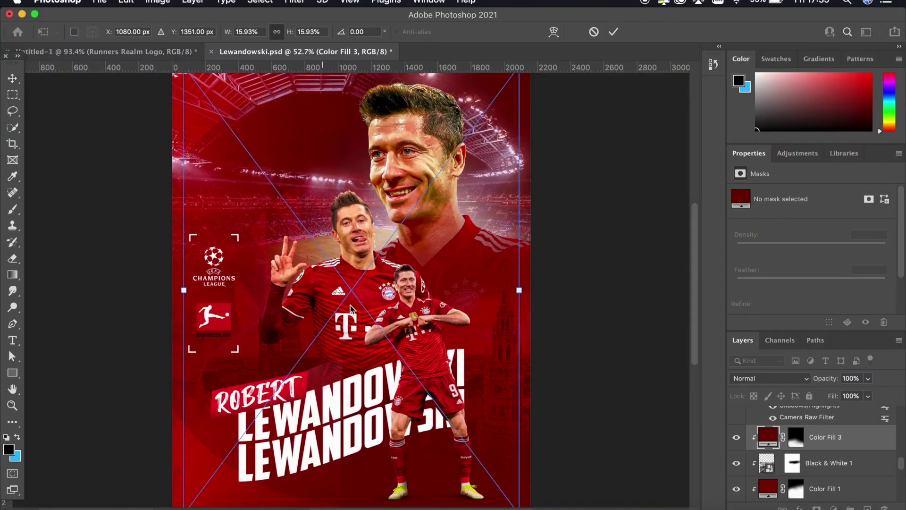
pyautogui.rightClick(314, 302)
pyautogui.click(372, 472)
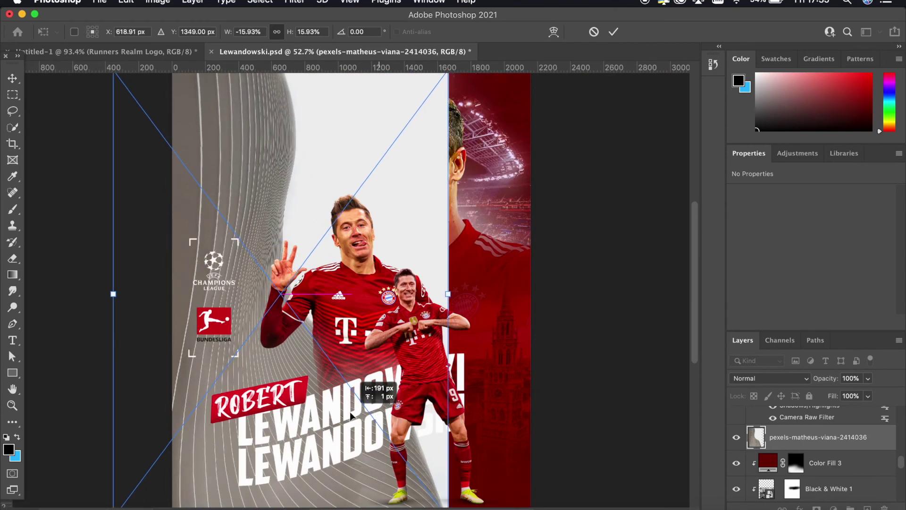
# Commit the flipped texture, set its blend mode to Divide, and confirm its placement
pyautogui.press('Return')
pyautogui.click(769, 378)
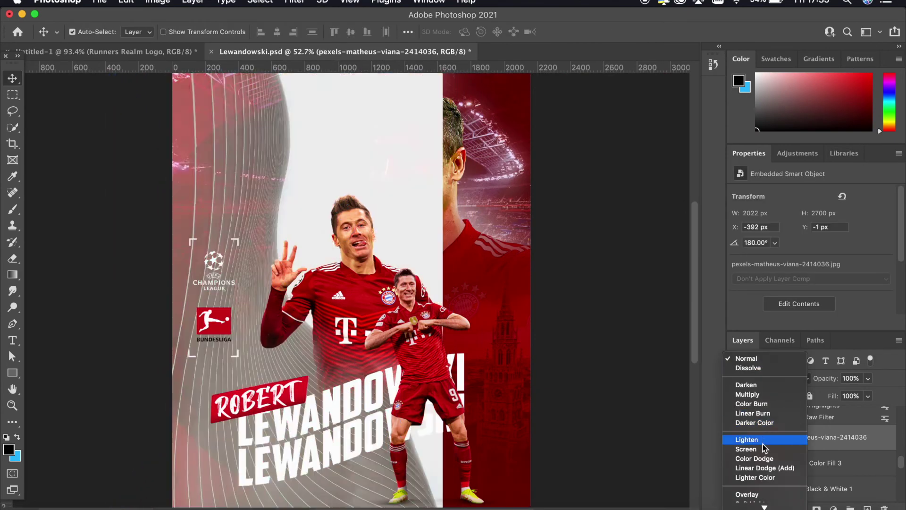
pyautogui.click(760, 461)
pyautogui.hotkey('ctrl', 't')
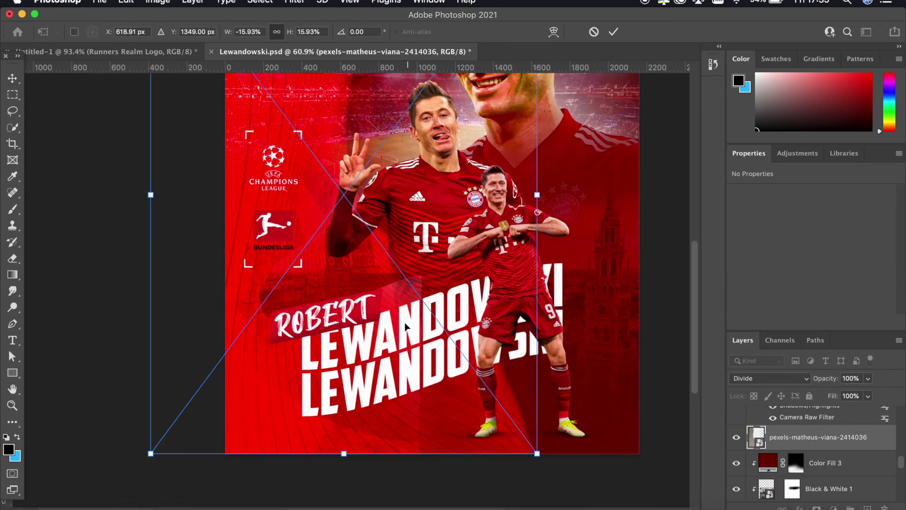
pyautogui.press('Return')
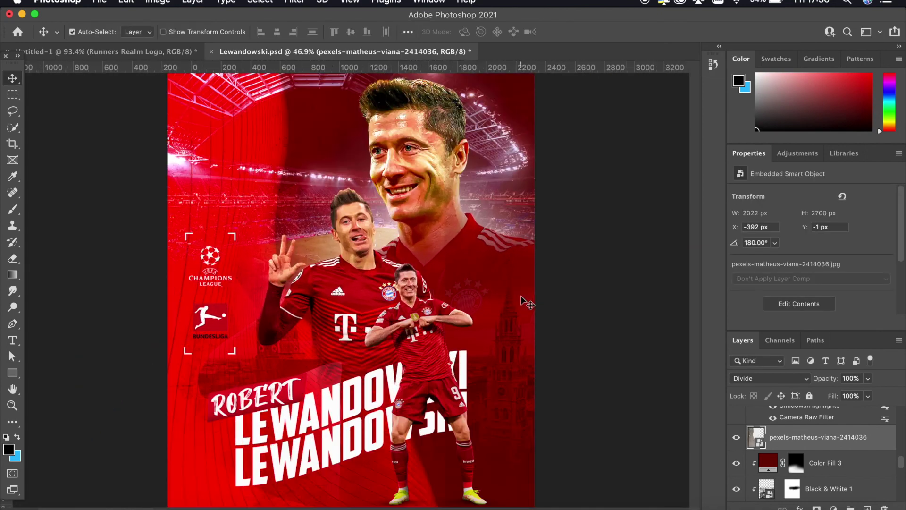